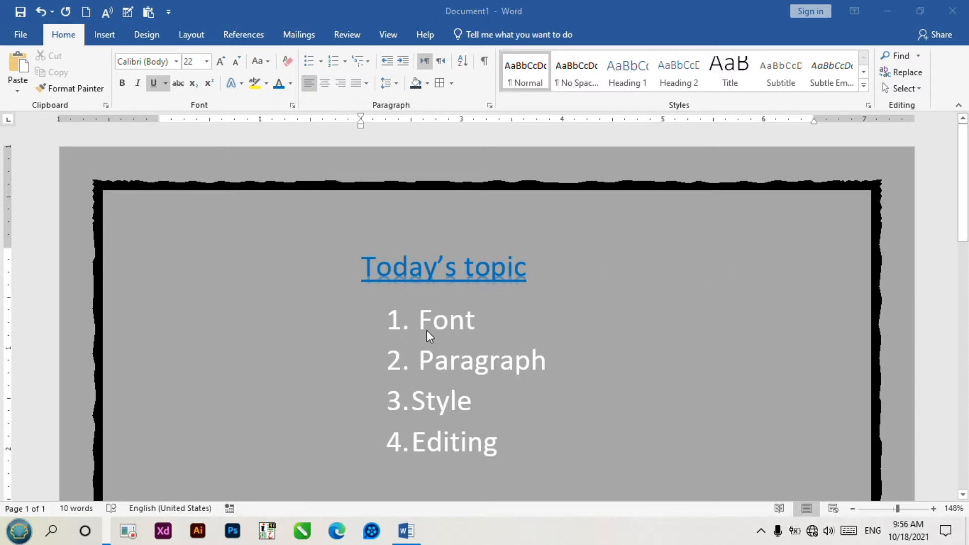
Step: Select the "Today's topic" heading and browse the available fonts without applying one
scroll(428, 329, down, 1)
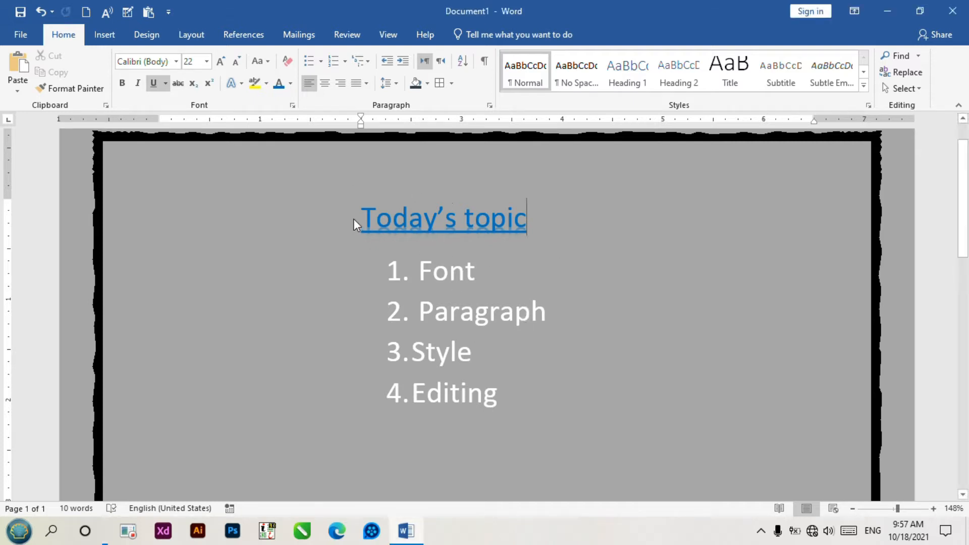
drag(552, 219, 343, 221)
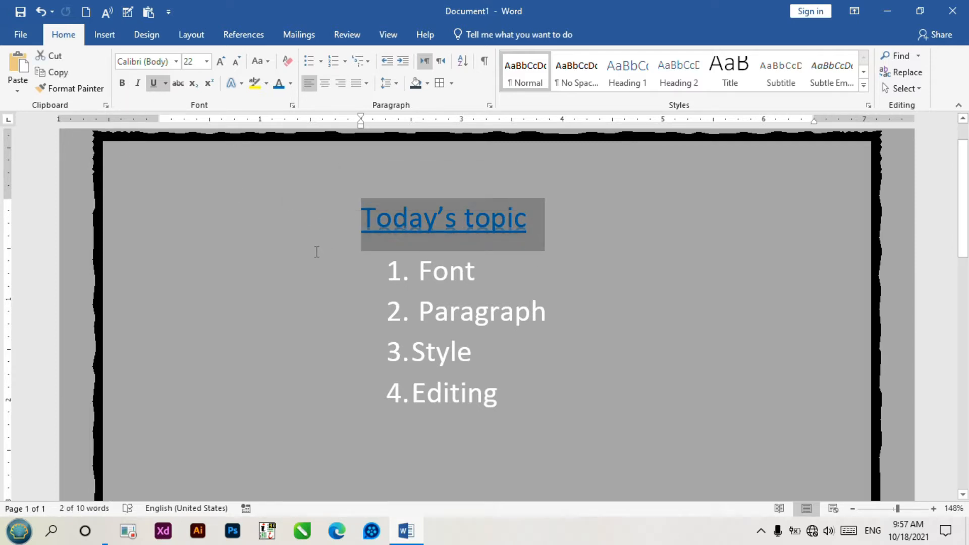
right_click(417, 220)
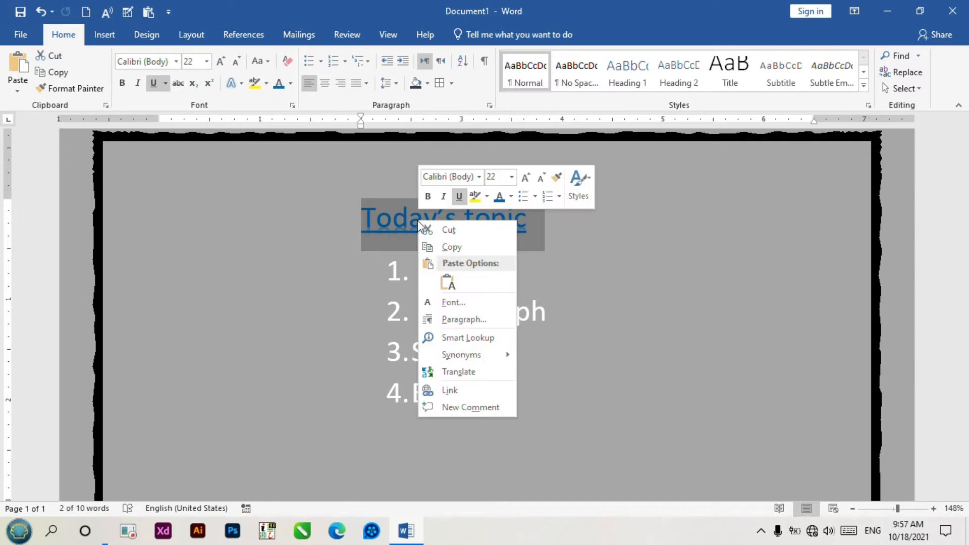
click(480, 180)
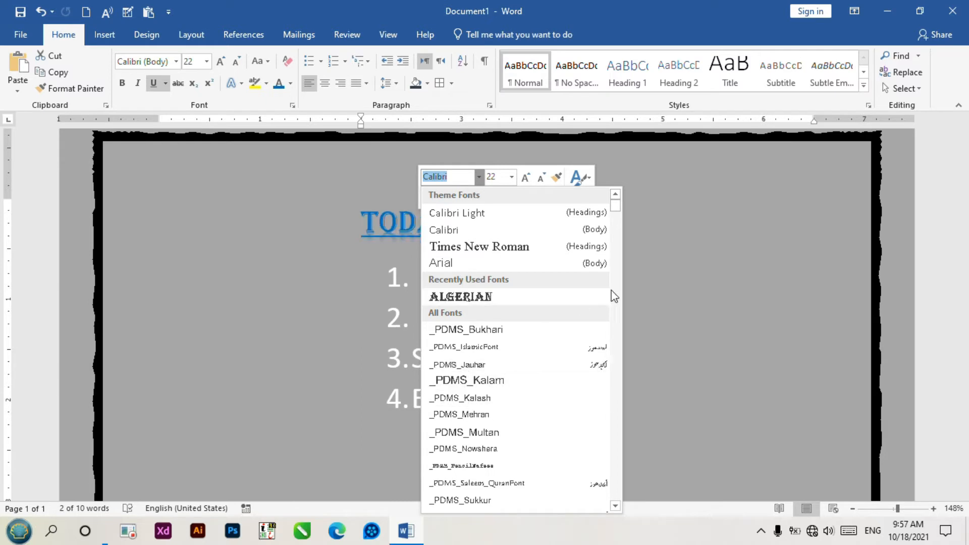
click(658, 270)
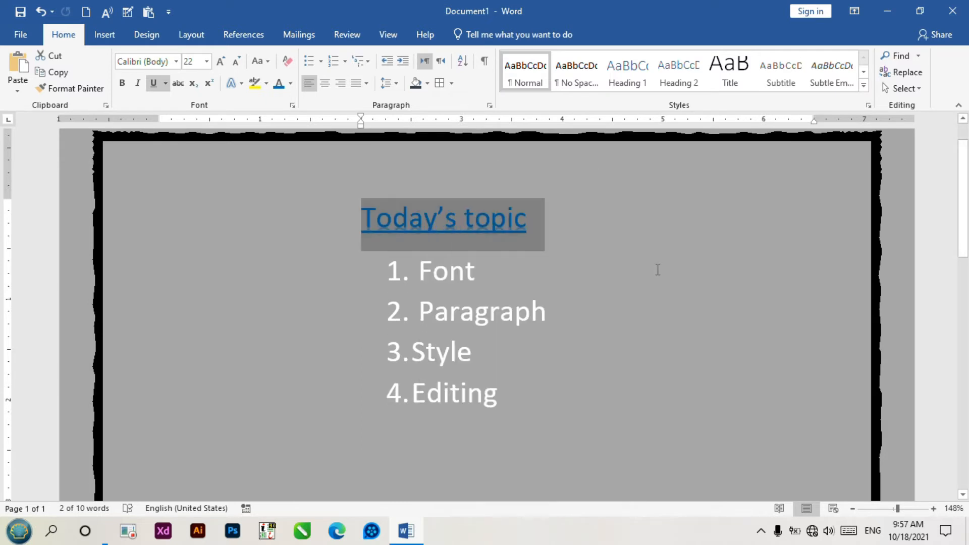
click(177, 65)
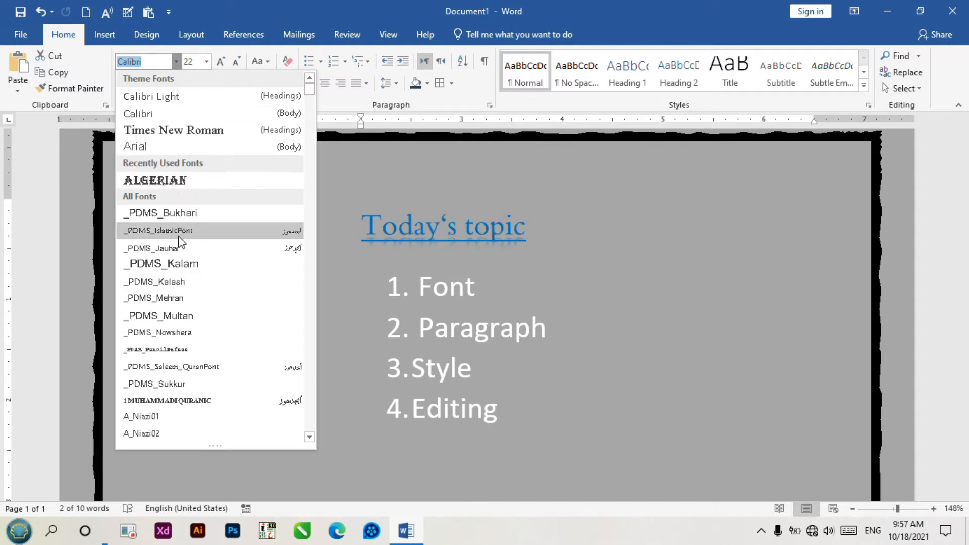
click(614, 175)
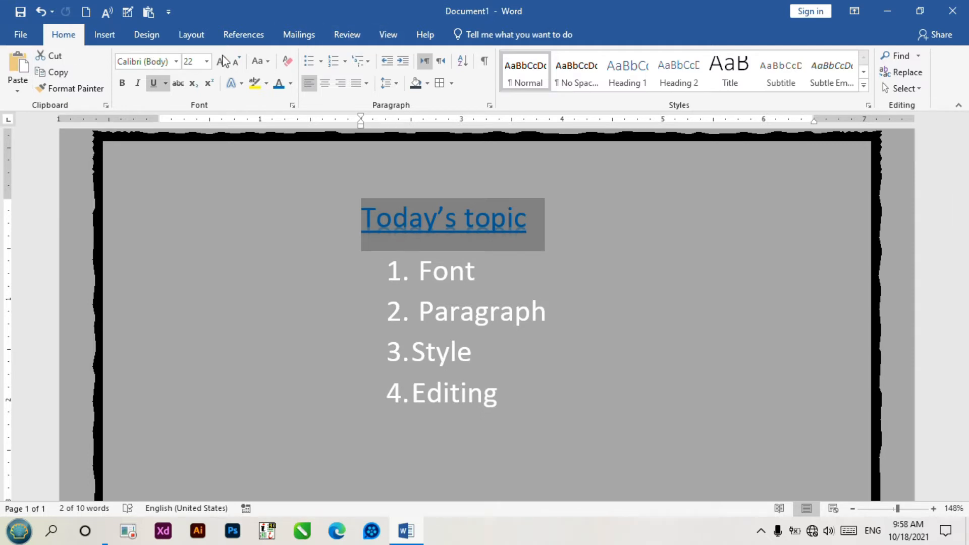
Step: Resize the "Today's topic" heading to 48 pt, enlarge it to 80 pt, and reduce it stepwise to 36 pt
click(206, 61)
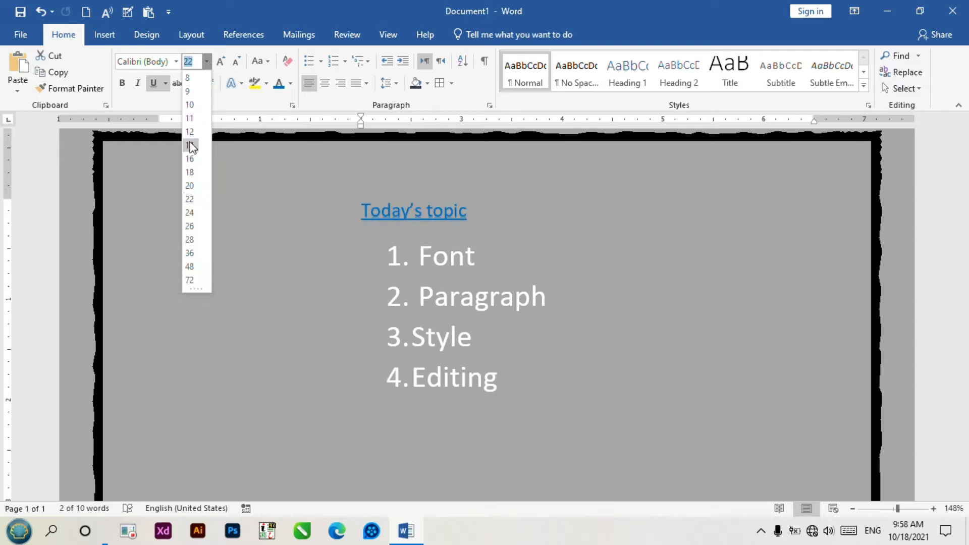
click(190, 267)
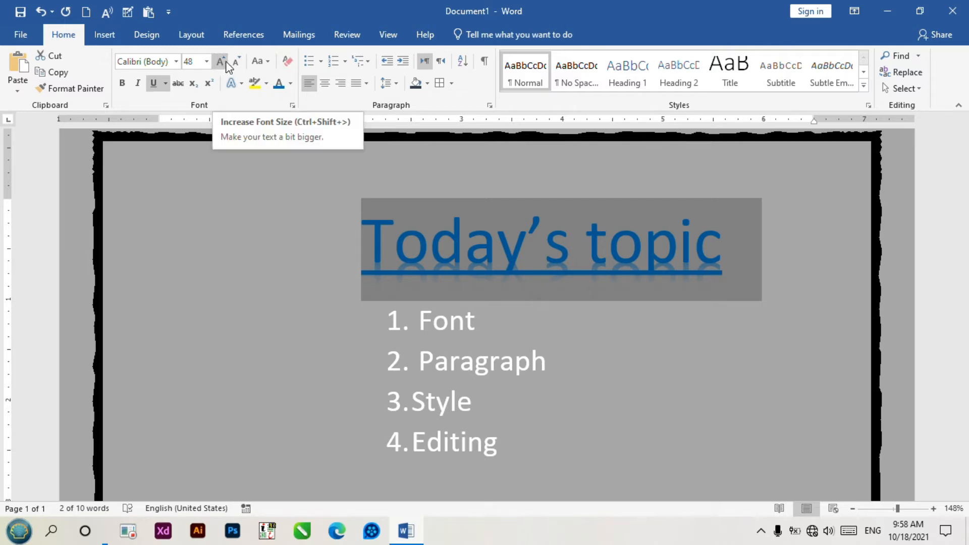
click(227, 66)
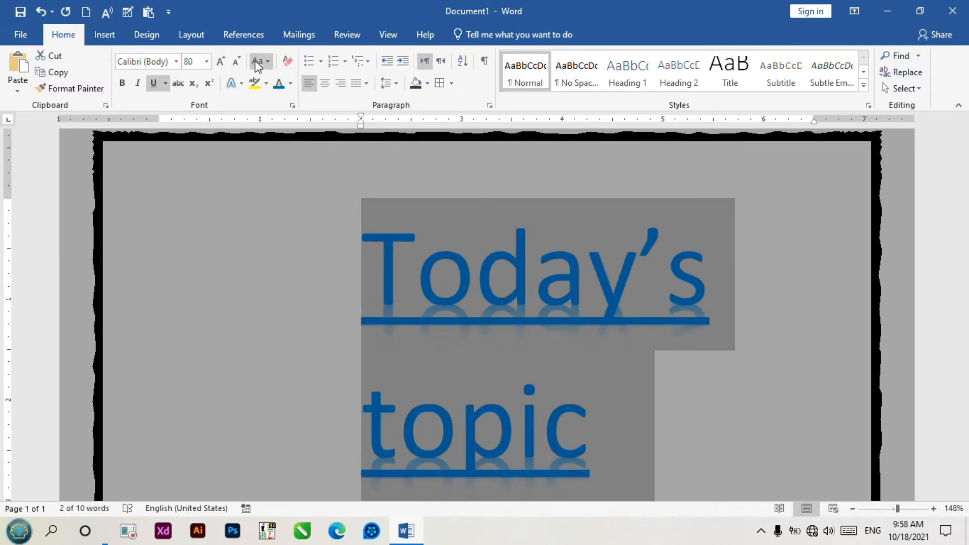
click(242, 64)
click(241, 63)
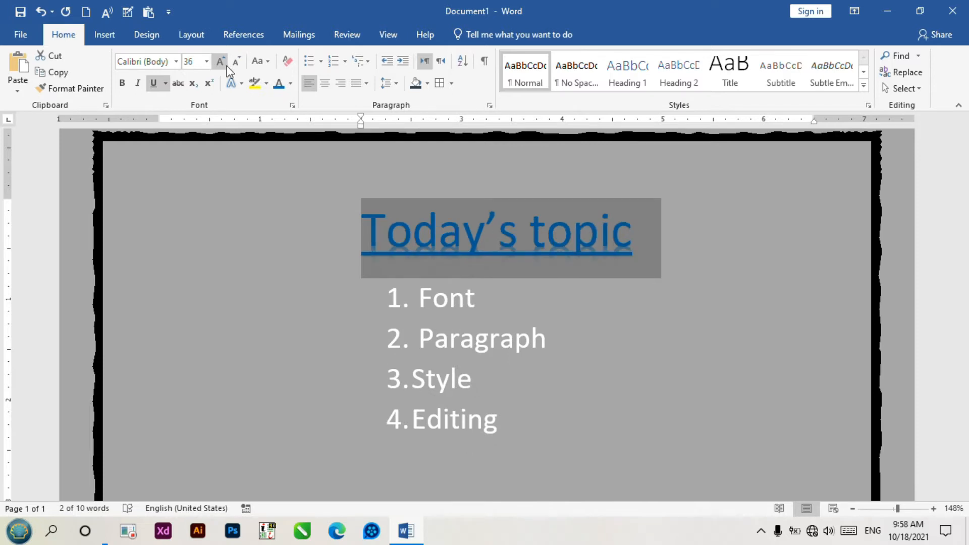
click(226, 65)
click(236, 63)
click(720, 201)
Step: Reselect the heading and alternate its font size repeatedly between 48 pt and 36 pt, ending at 36 pt
drag(641, 234, 361, 233)
key(ctrl+shift+period)
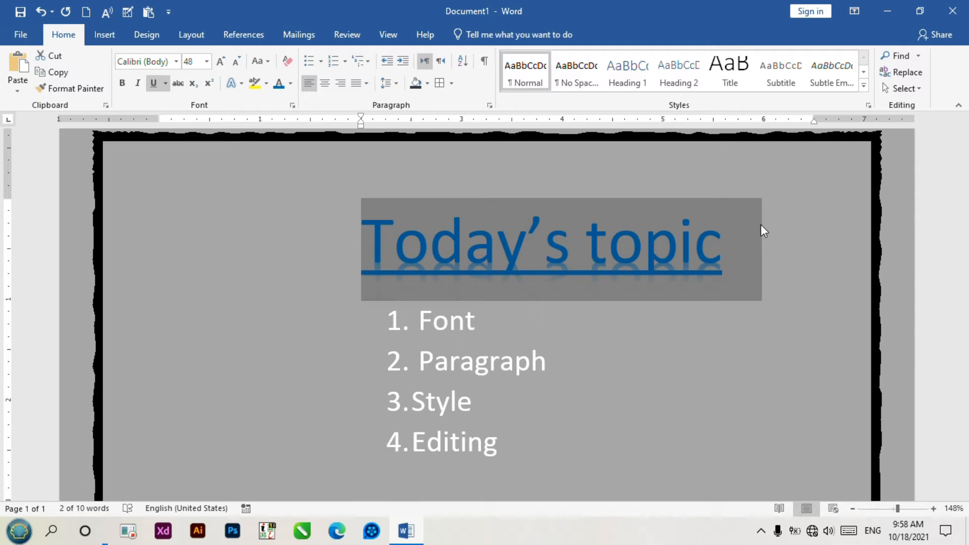
key(ctrl+shift+comma)
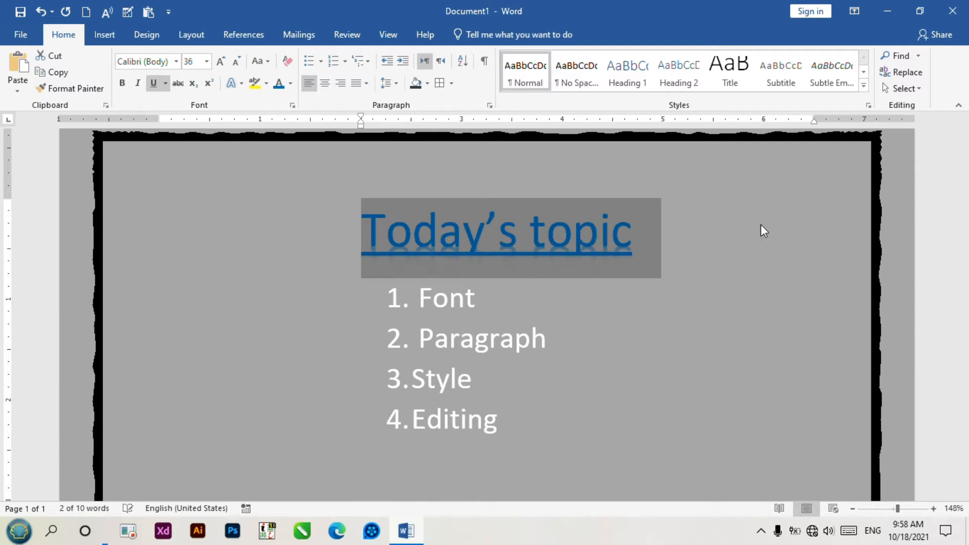
key(ctrl+shift+period)
key(ctrl+shift+comma)
key(ctrl+shift+period)
key(ctrl+shift+comma)
key(ctrl+shift+period)
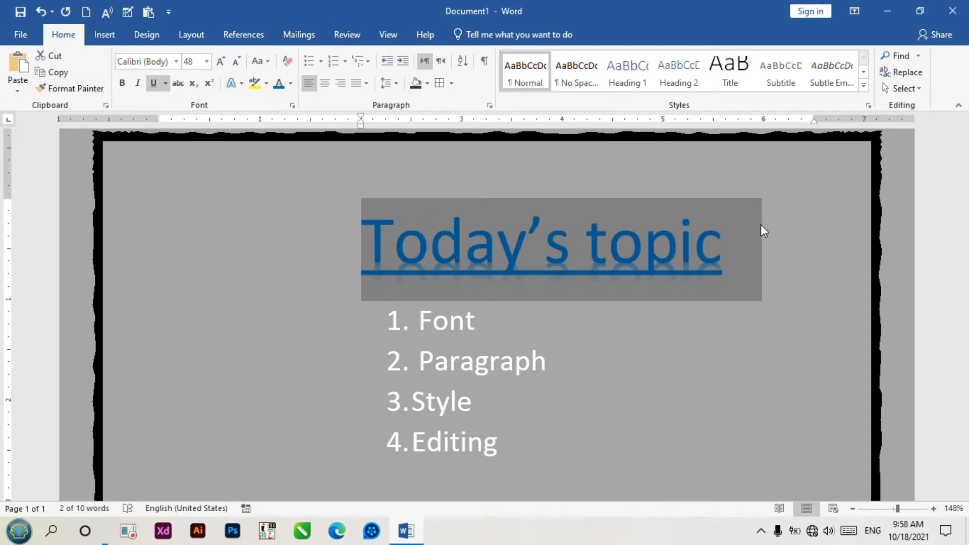
key(ctrl+shift+comma)
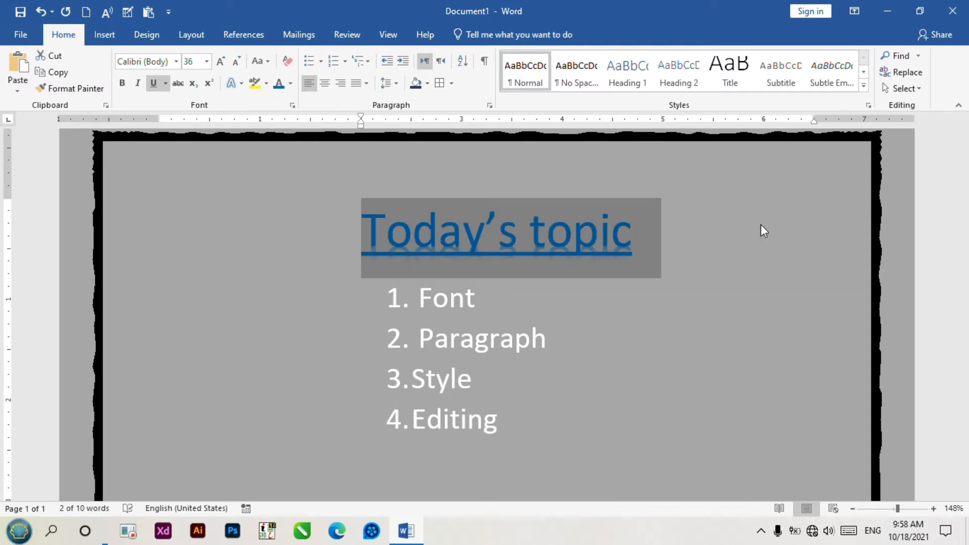
click(730, 275)
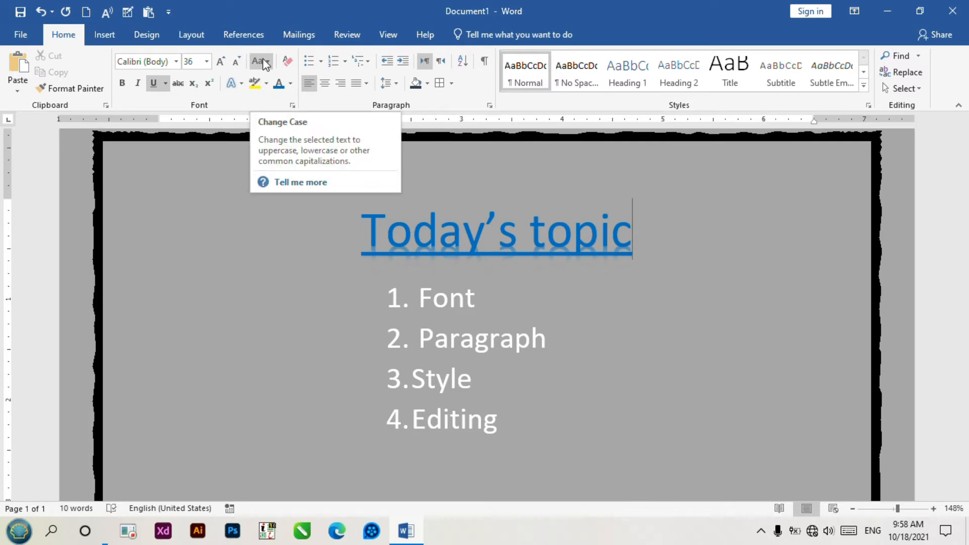
Step: Change the "Today's topic" heading to lowercase and undo the change
drag(671, 250, 389, 249)
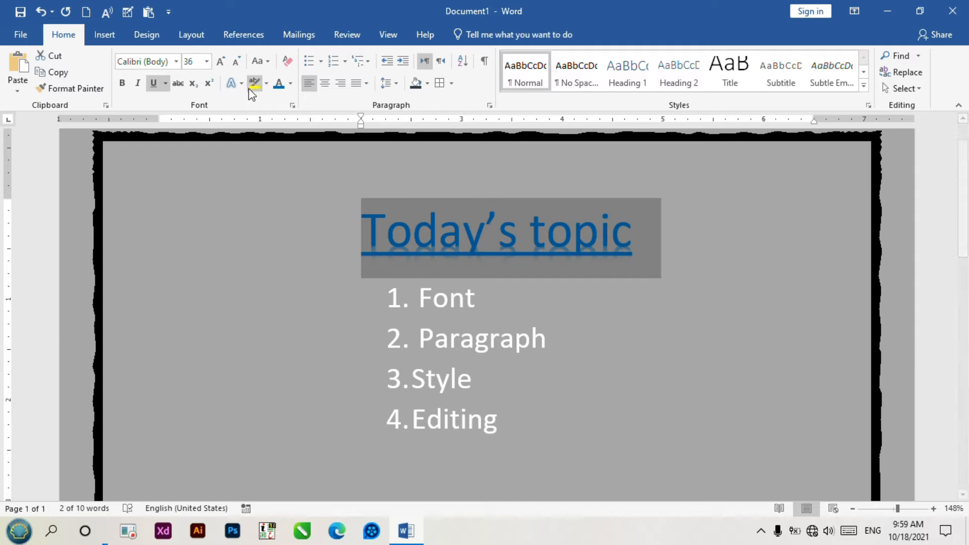
click(268, 62)
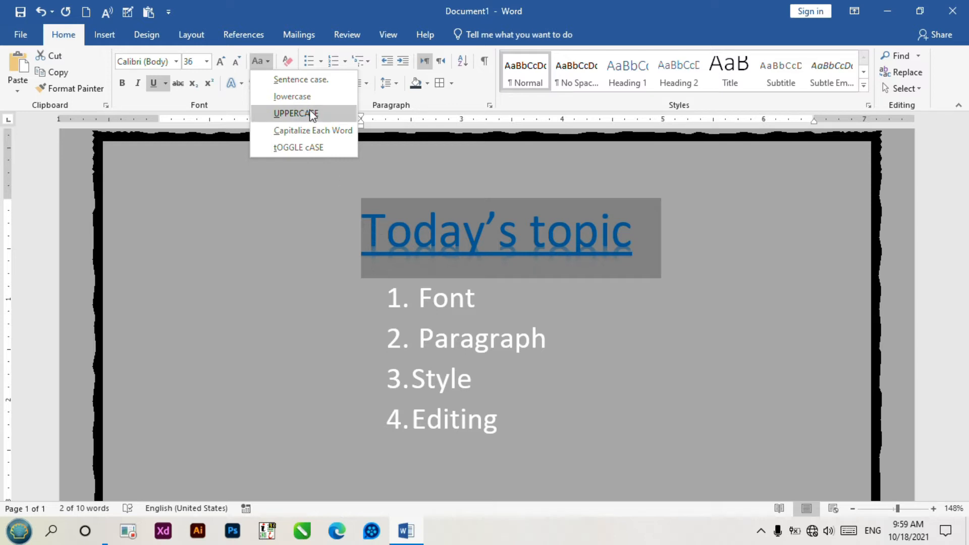
click(319, 98)
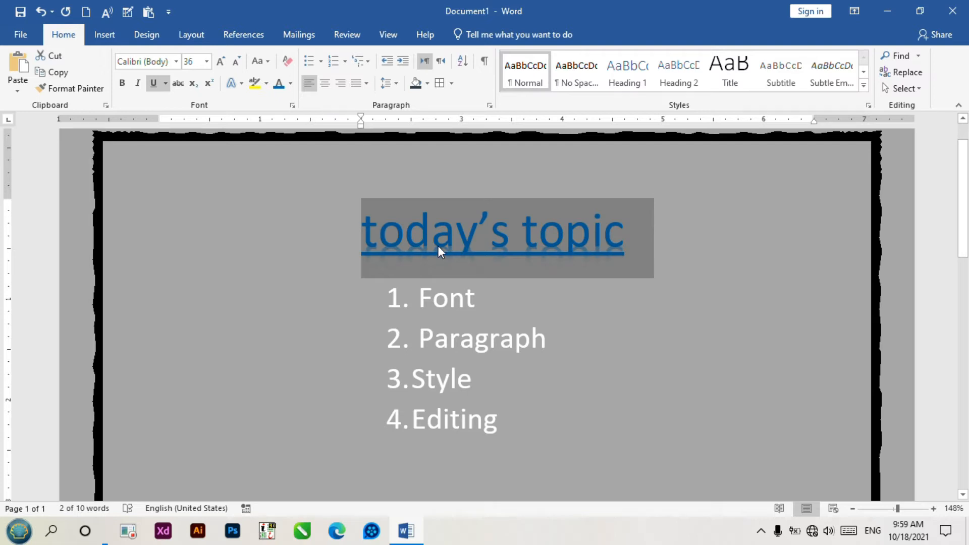
key(ctrl+z)
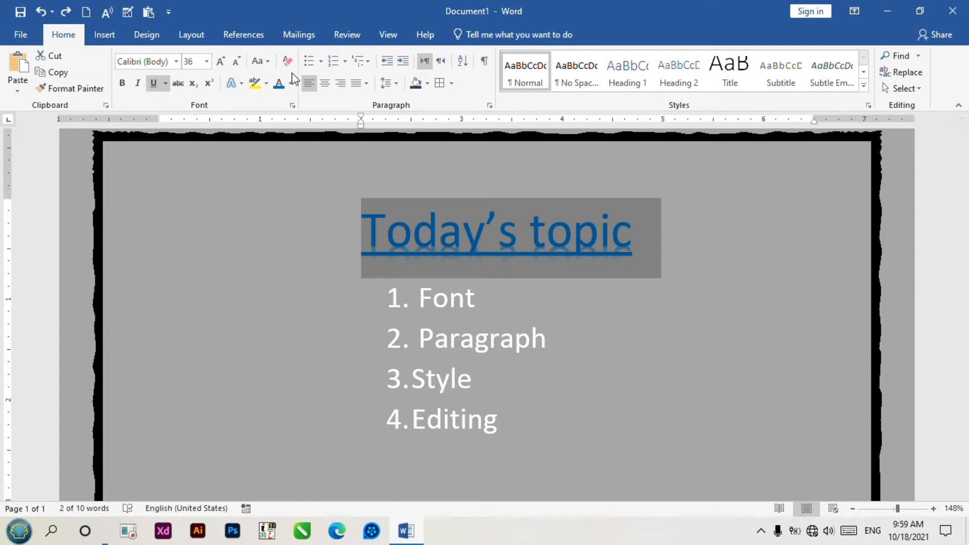
Step: Change the heading's case to UPPERCASE and after that to Capitalize Each Word
click(260, 61)
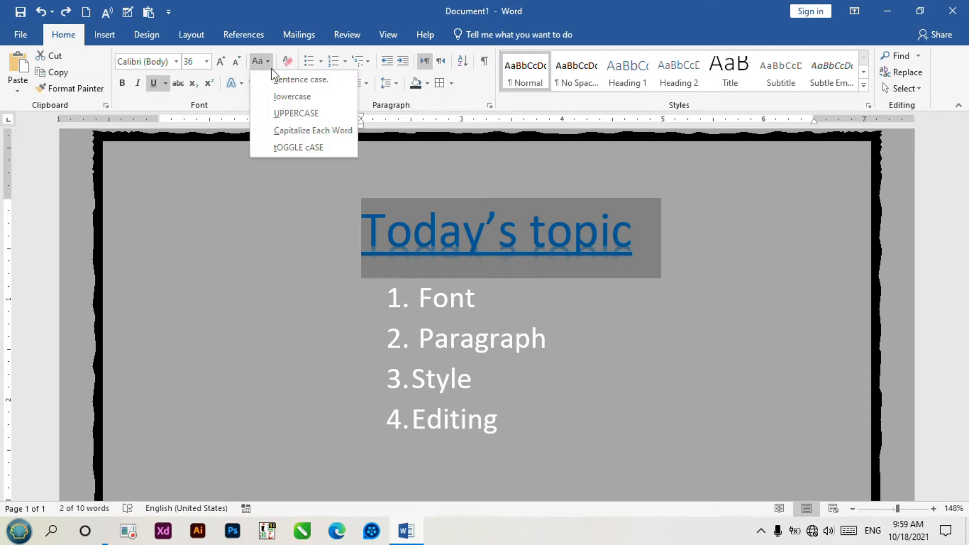
click(297, 115)
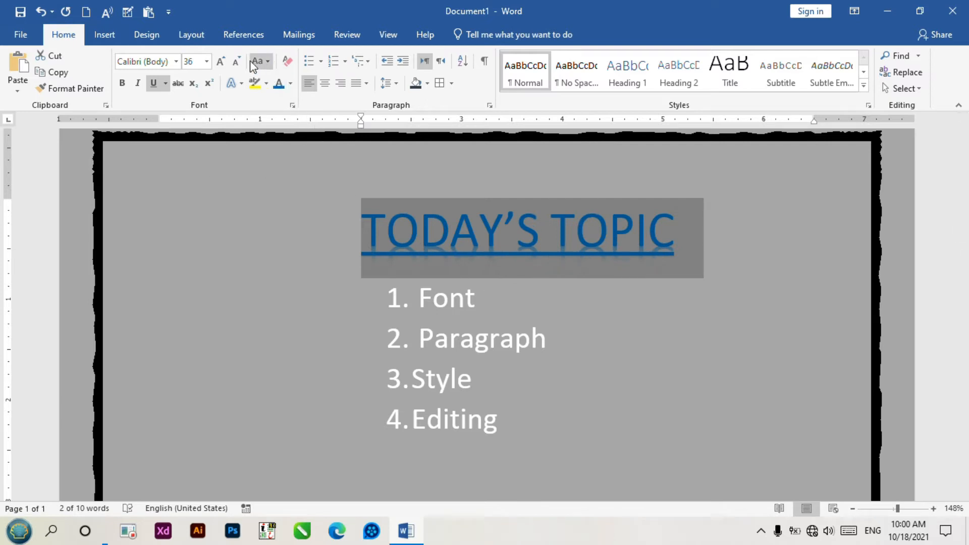
click(267, 62)
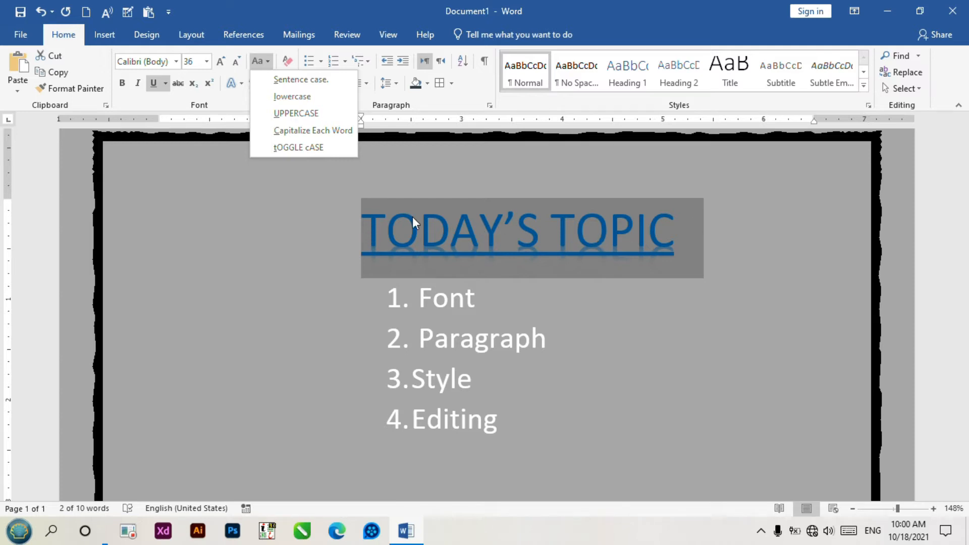
click(323, 131)
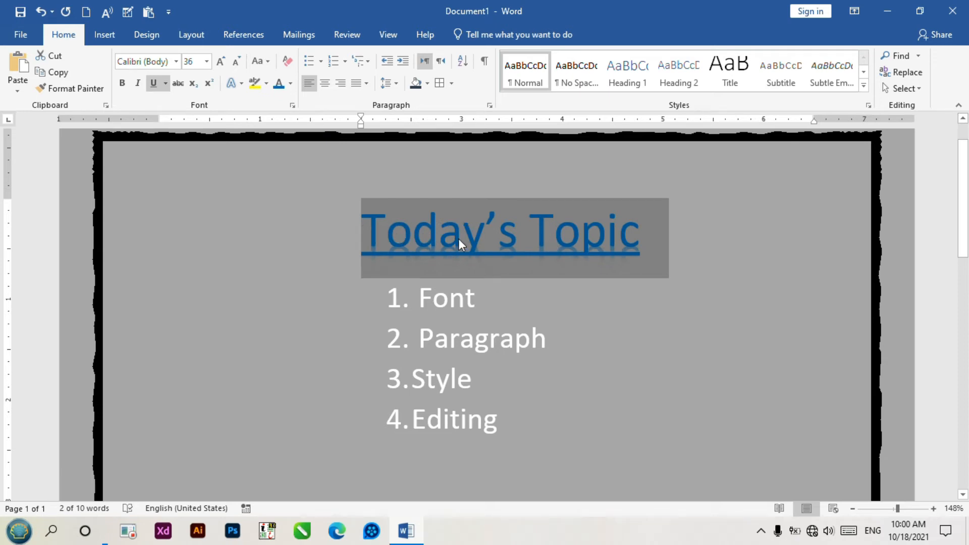
Step: Apply tOGGLE cASE to the heading and change it back to Sentence case
click(291, 84)
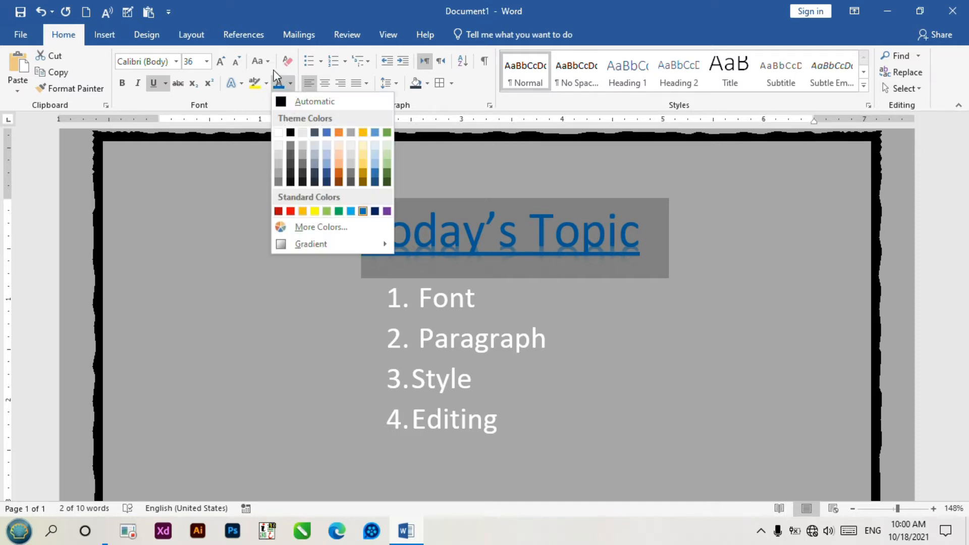
click(260, 61)
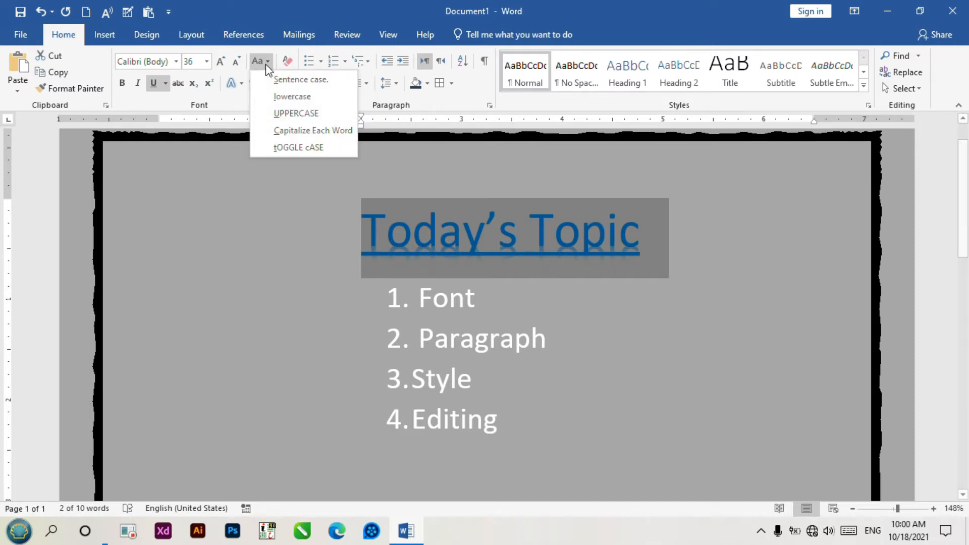
click(338, 149)
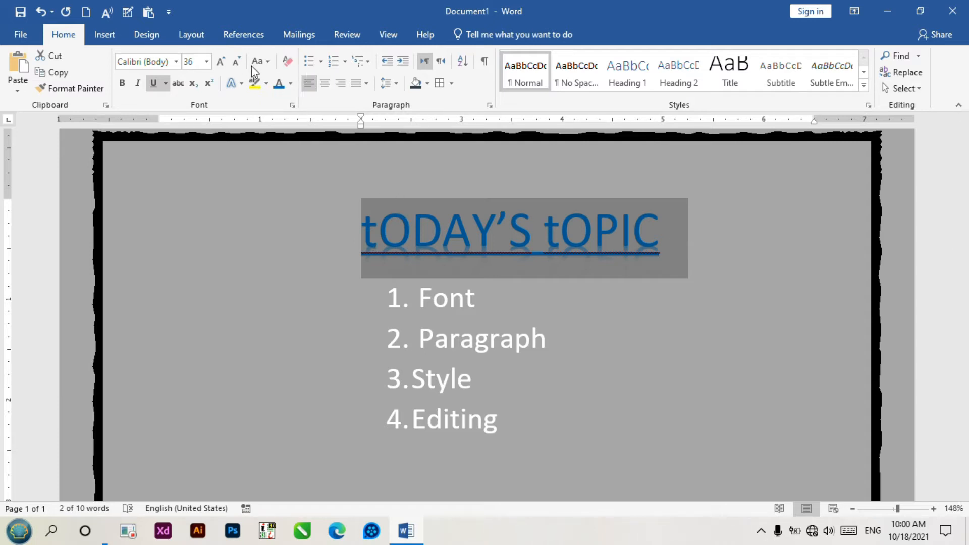
click(267, 62)
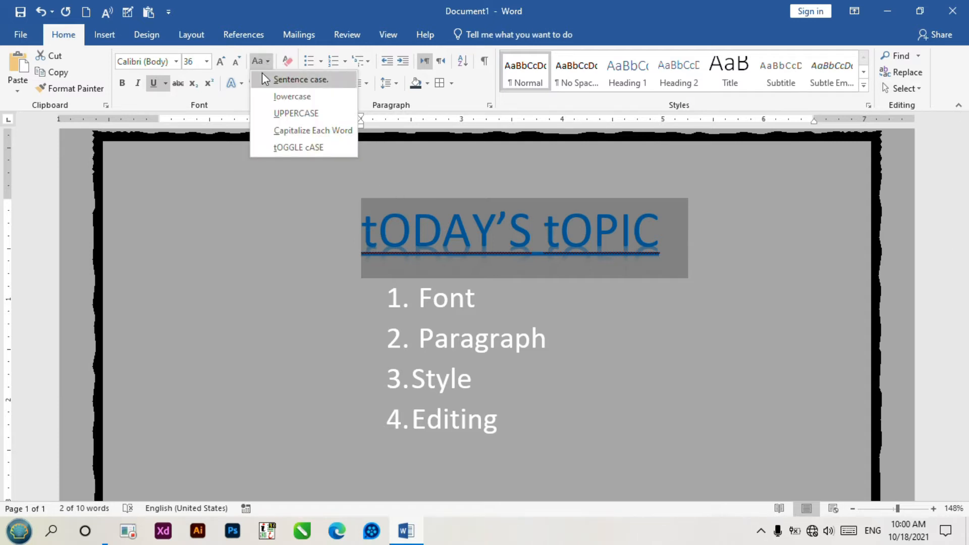
click(304, 77)
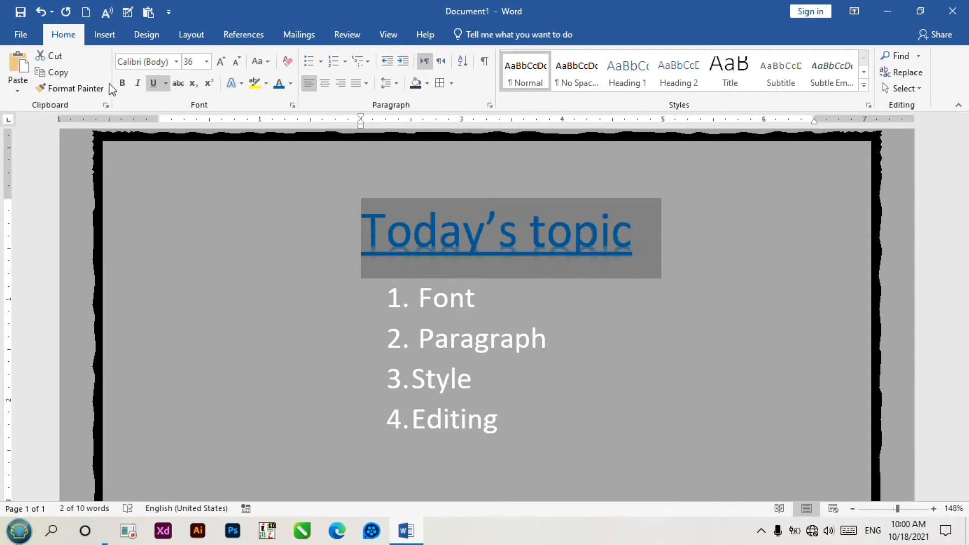
Step: Reselect the "Today's topic" heading and switch its bold formatting on and off several times, leaving it off
click(701, 238)
drag(414, 297, 501, 423)
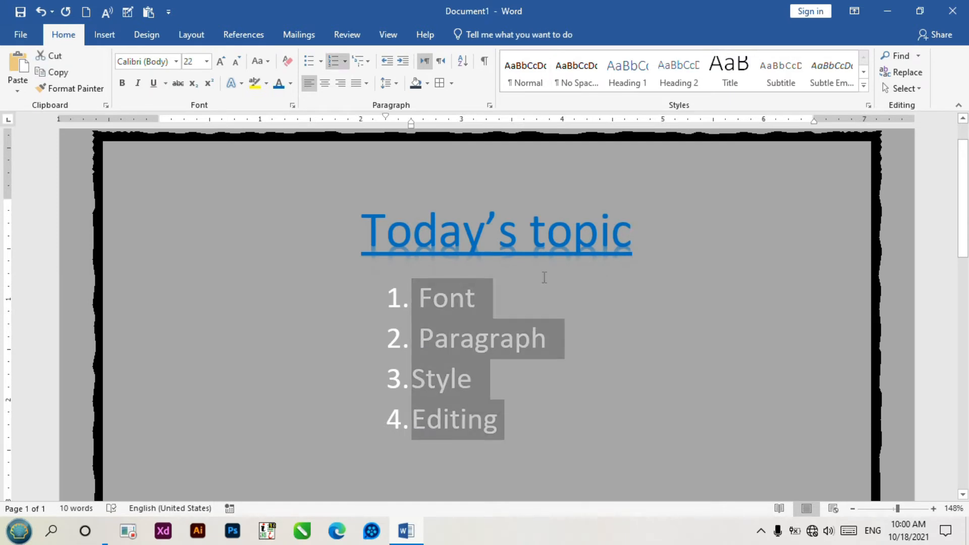
click(574, 231)
drag(663, 233, 344, 221)
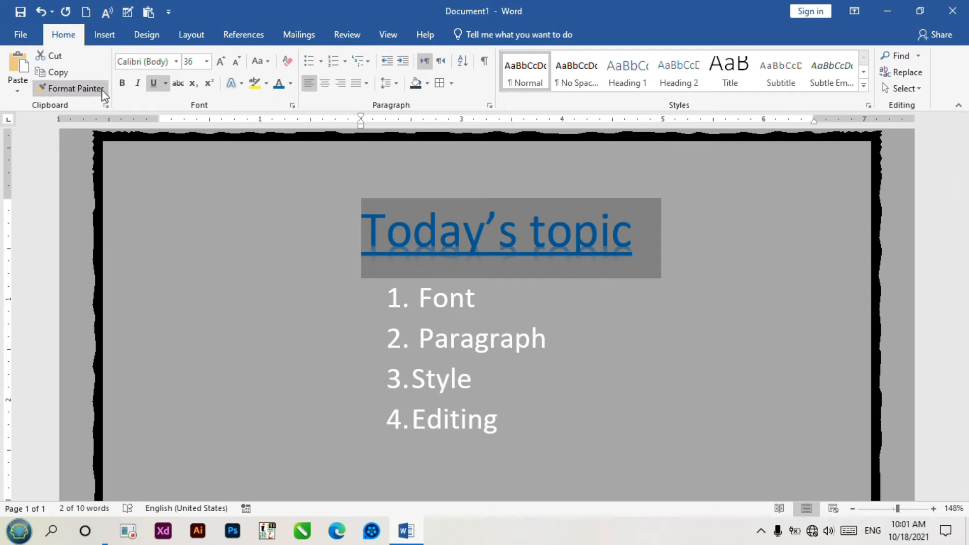
click(124, 87)
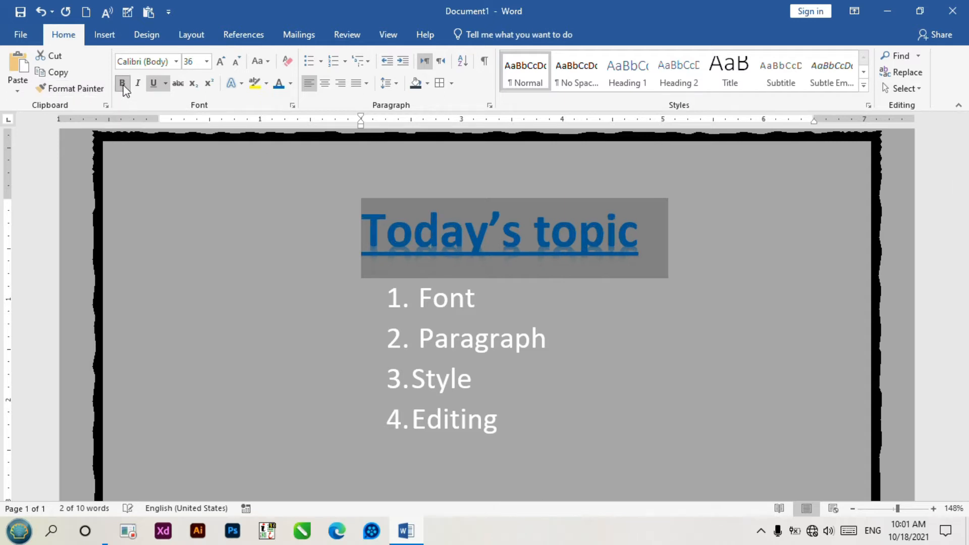
click(124, 87)
click(123, 87)
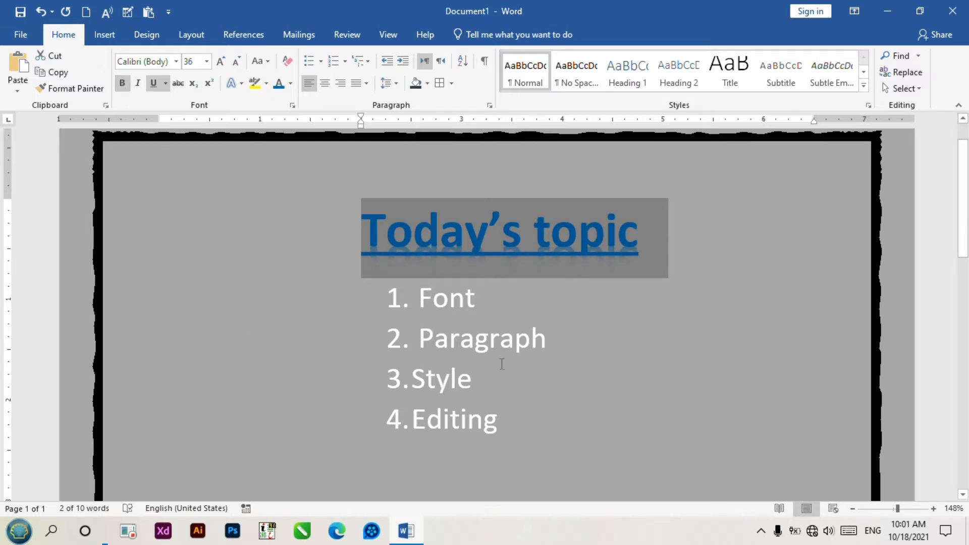
key(ctrl+b)
key(ctrl+b)
key(ctrl+b)
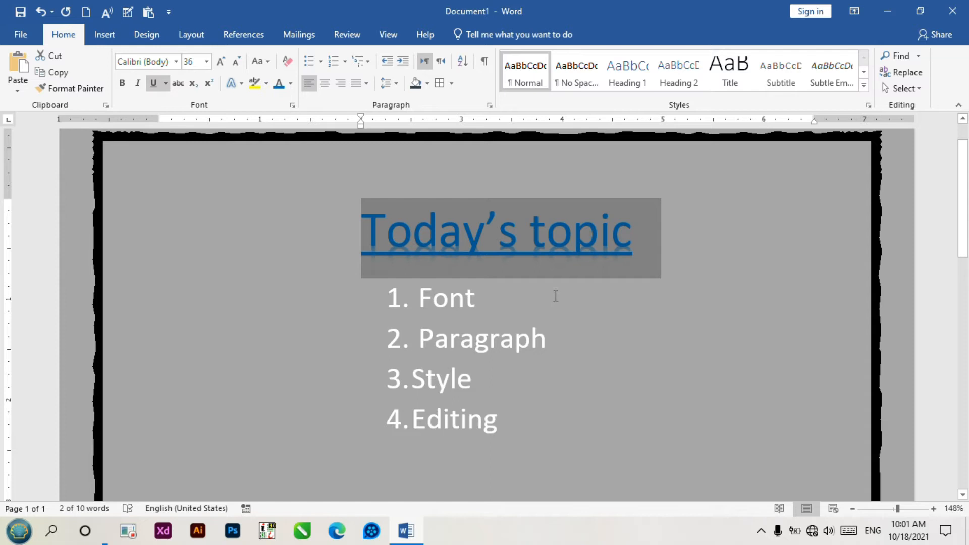
Step: Apply italic formatting to the "Today's topic" heading
click(137, 87)
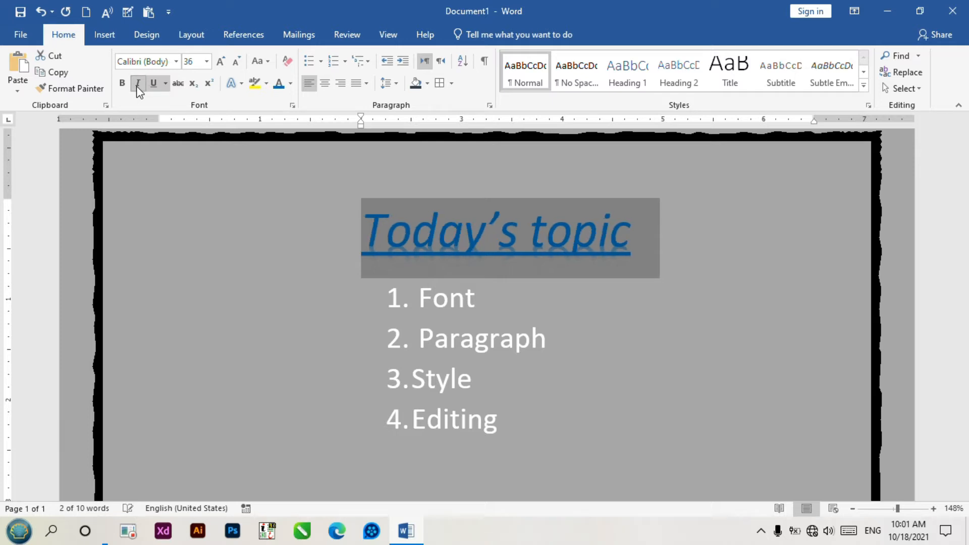
Step: Switch the italic formatting of the "Today's topic" heading off and on, leaving it off
click(137, 84)
click(137, 85)
click(137, 84)
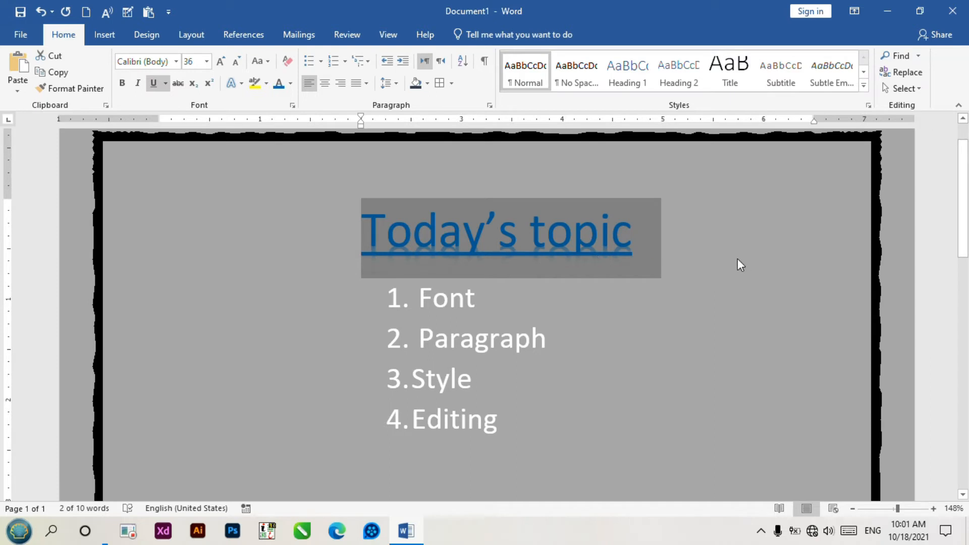
Step: Switch the heading's underline off and on again and change it to the double underline style
click(153, 84)
click(154, 83)
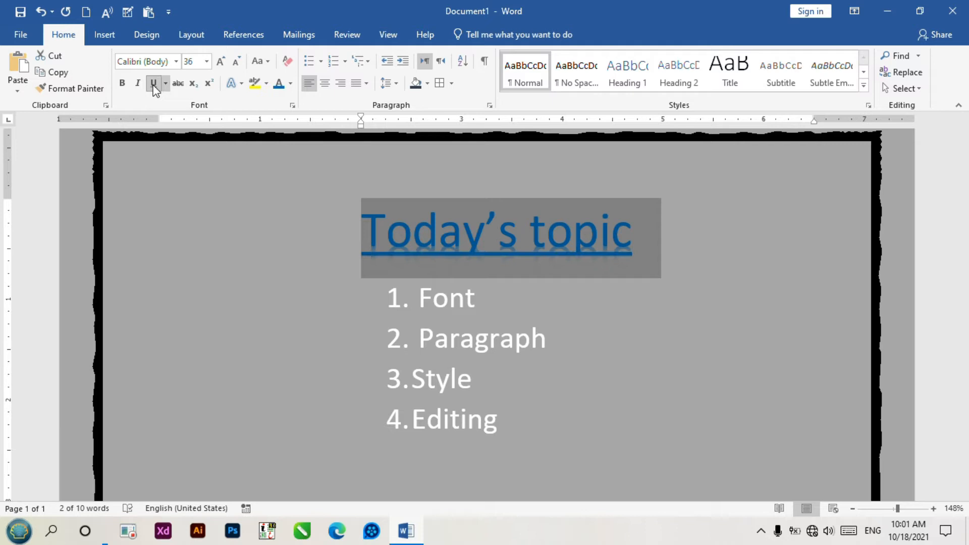
click(166, 84)
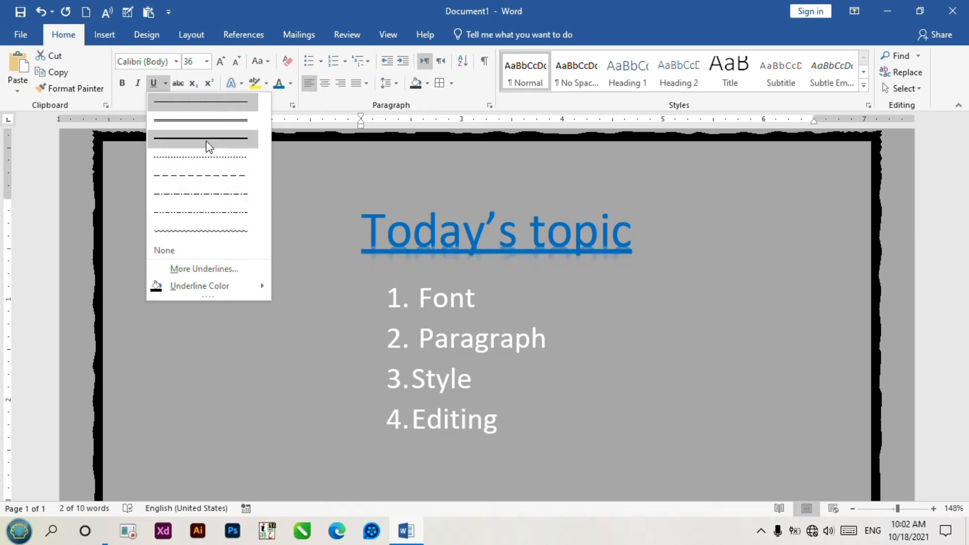
click(208, 127)
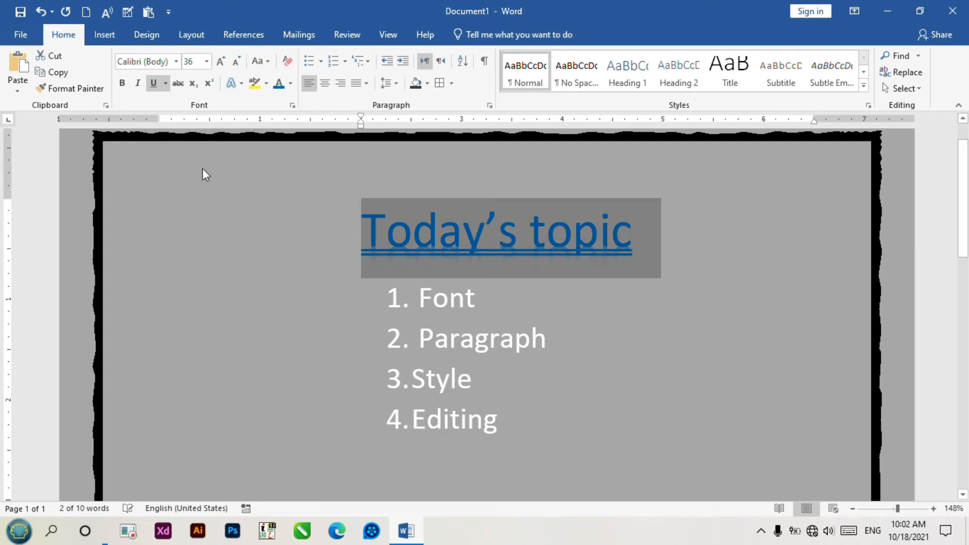
Step: Set the underline color of the "Today's topic" heading to red from the standard colors
click(166, 87)
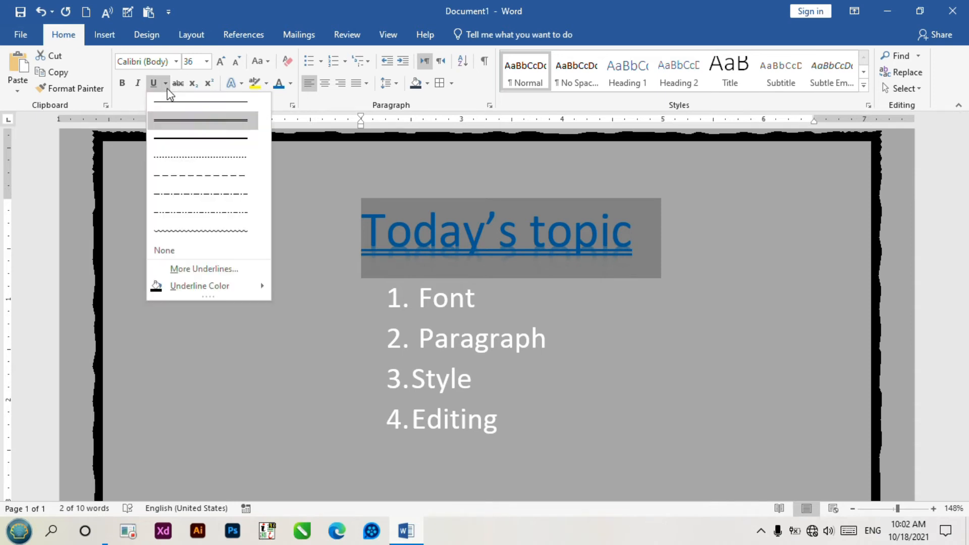
mouse_move(251, 286)
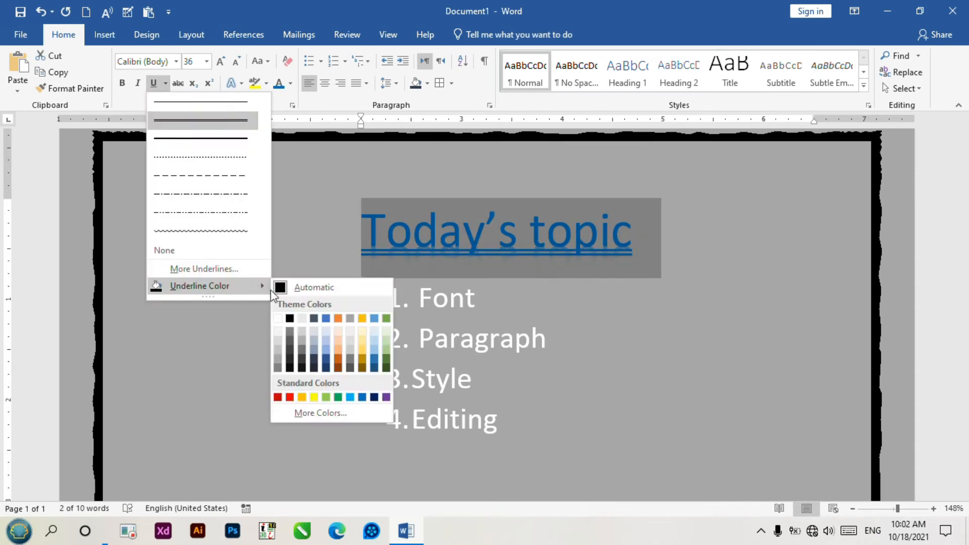
click(290, 397)
triple_click(479, 256)
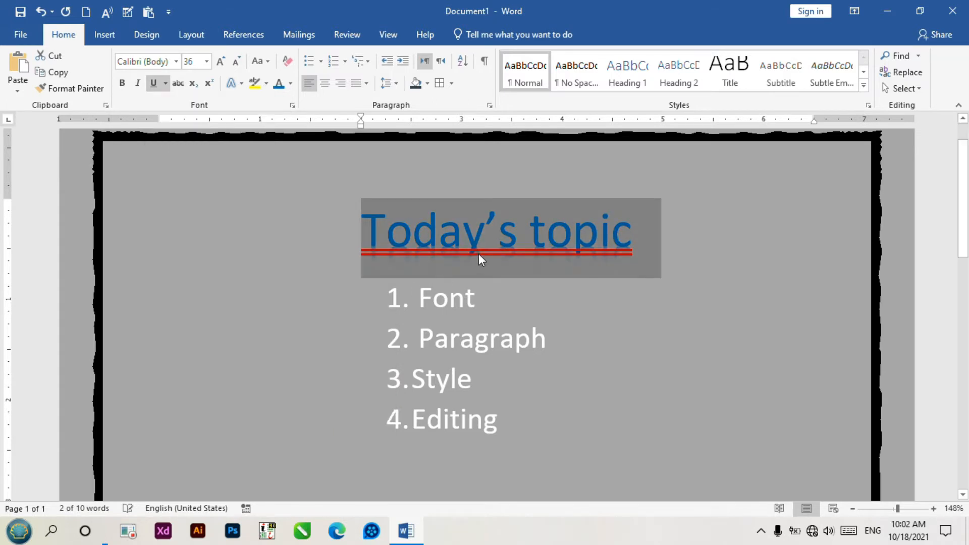
Step: Remove the underline from the "Today's topic" heading and deselect the text
drag(606, 235, 369, 225)
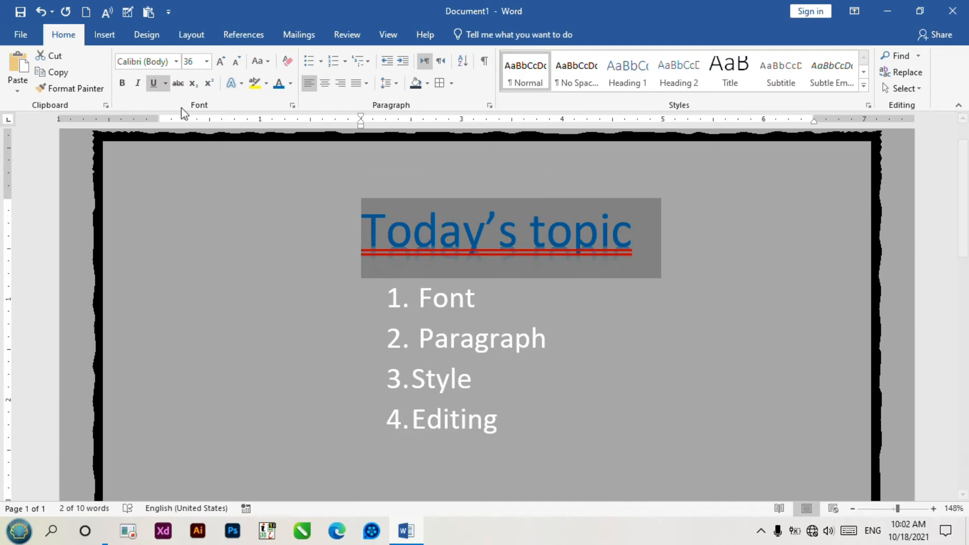
click(155, 84)
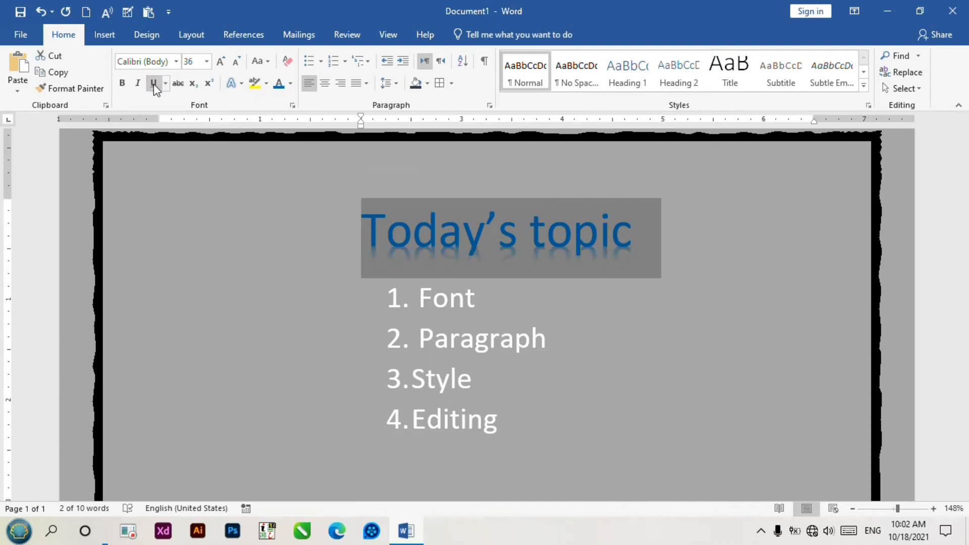
click(164, 85)
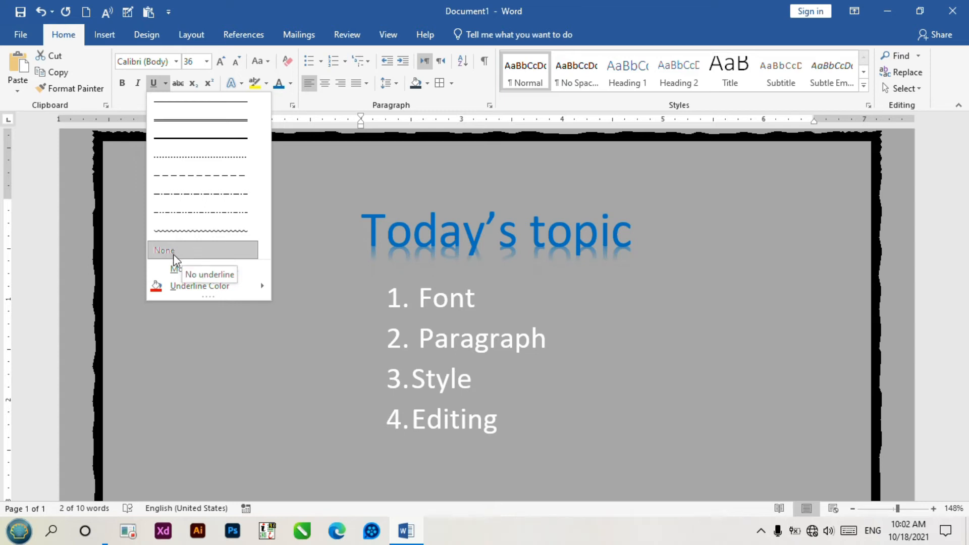
click(750, 220)
click(750, 219)
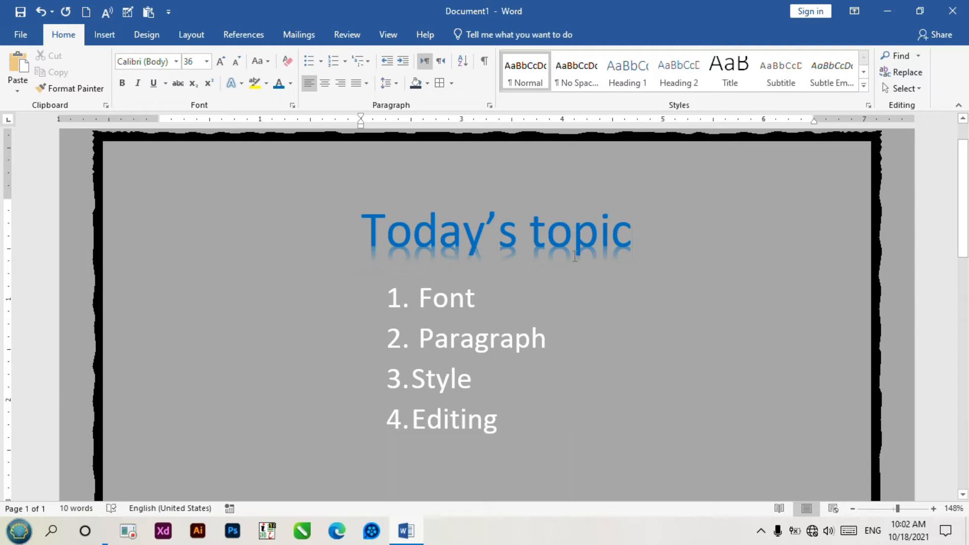
Step: Apply the preset text effect with white fill and blue outline to the "Today's topic" heading
drag(705, 231, 333, 226)
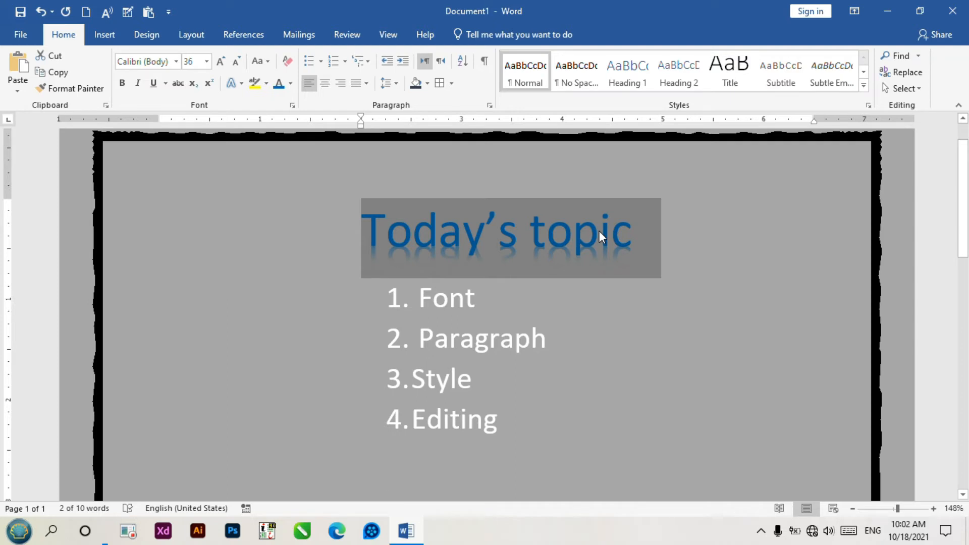
click(242, 87)
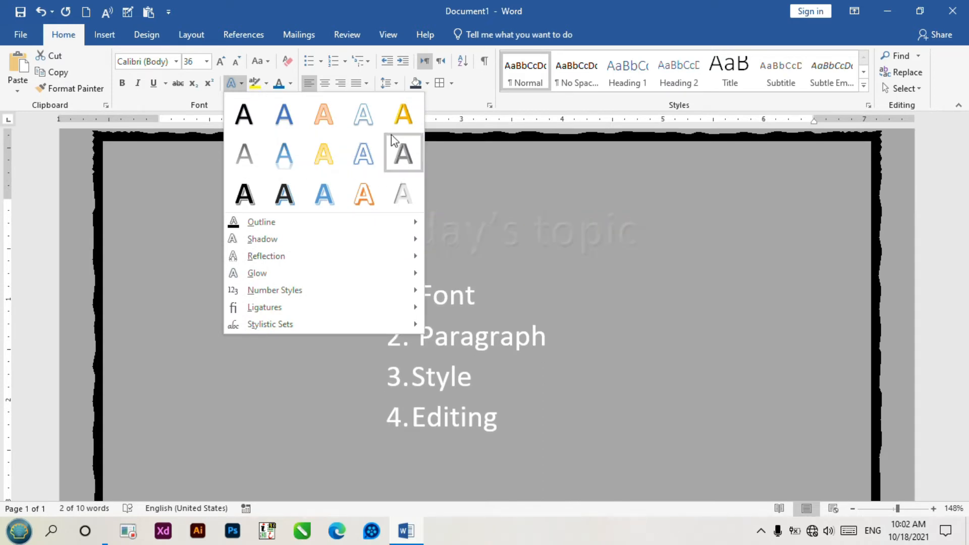
click(371, 123)
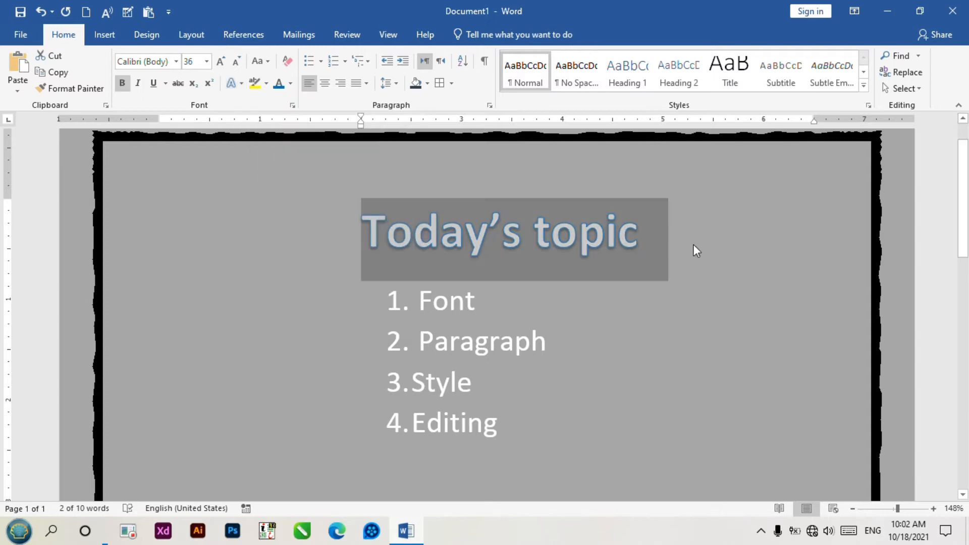
click(724, 228)
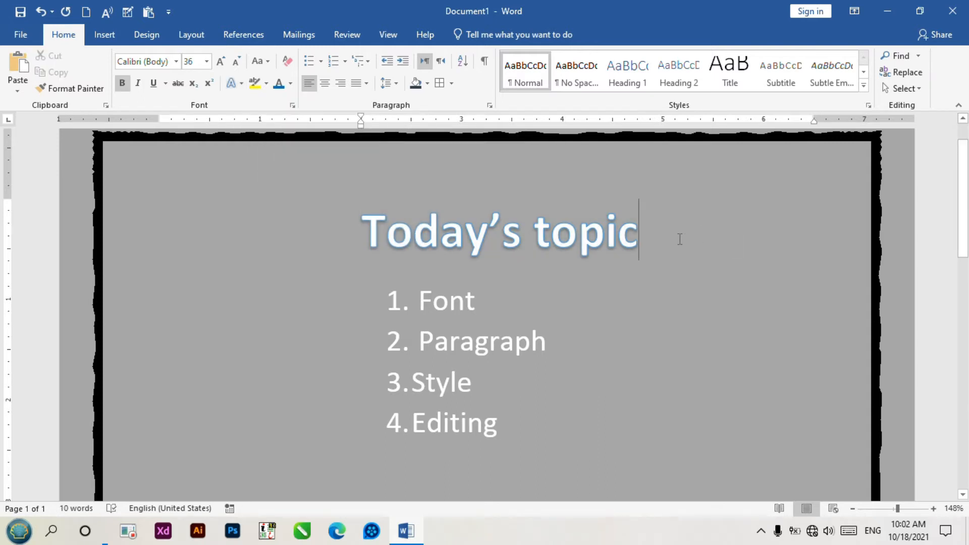
Step: Add the second Perspective shadow to the "Today's topic" heading
drag(680, 239, 380, 222)
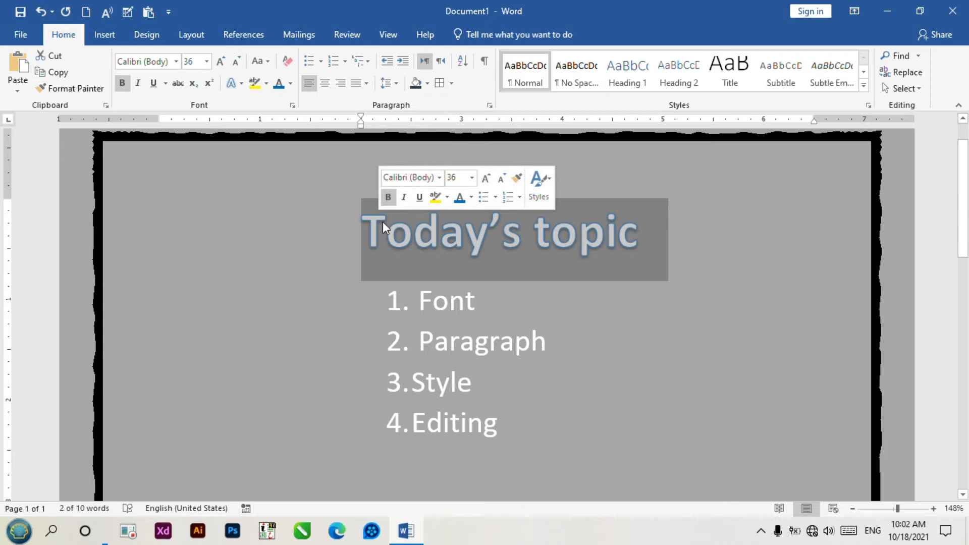
click(242, 83)
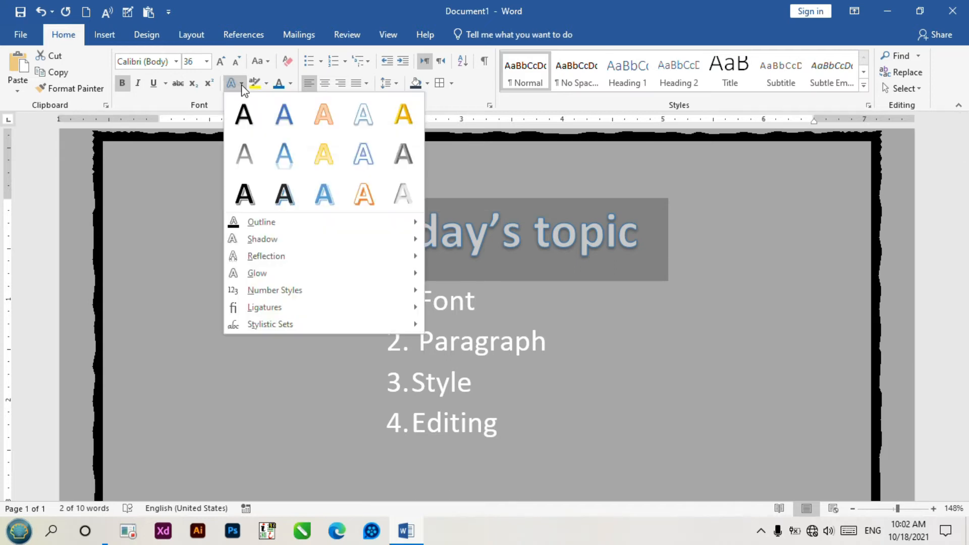
mouse_move(362, 241)
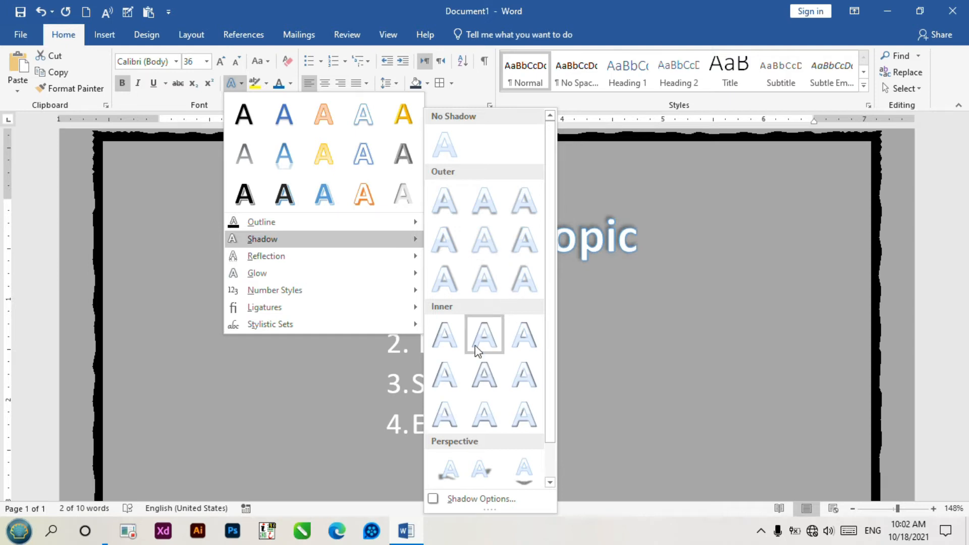
click(481, 478)
click(692, 246)
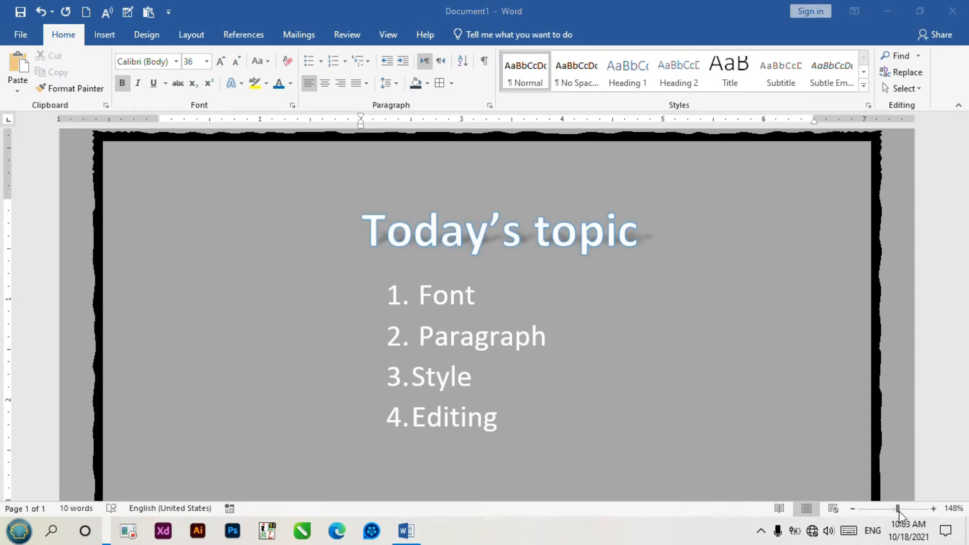
Step: Set the shadow effect of the "Today's topic" heading to No Shadow
drag(901, 515, 916, 513)
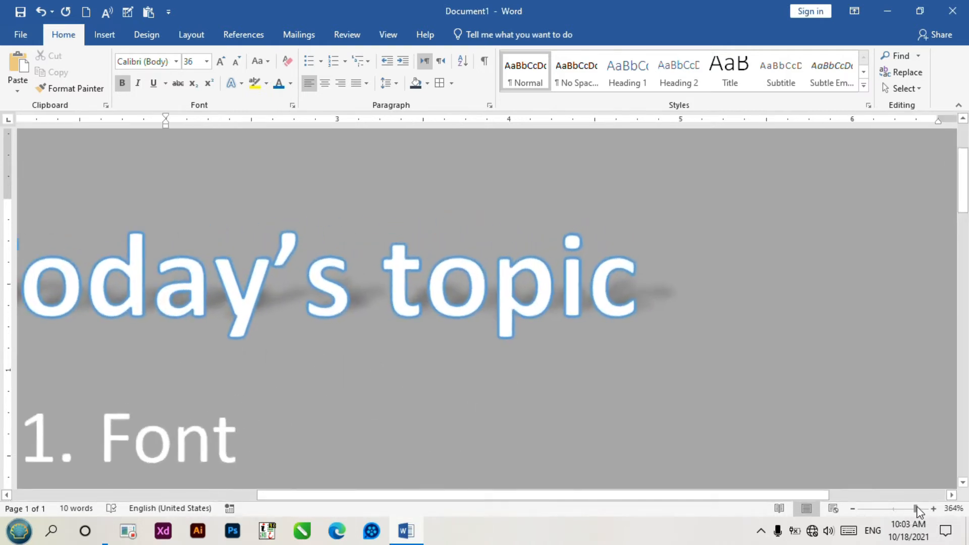
scroll(679, 288, down, 2)
scroll(680, 283, up, 2)
drag(681, 282, 26, 272)
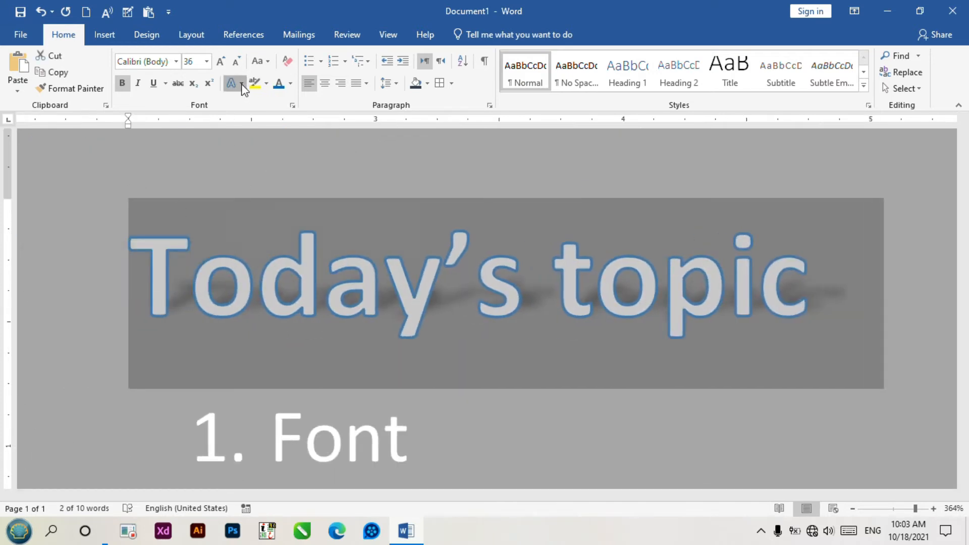
click(242, 85)
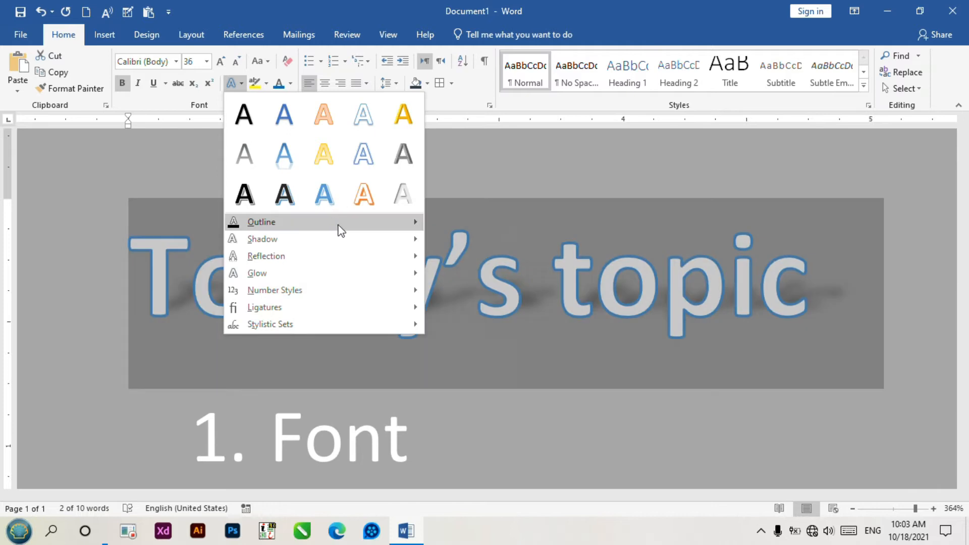
mouse_move(393, 239)
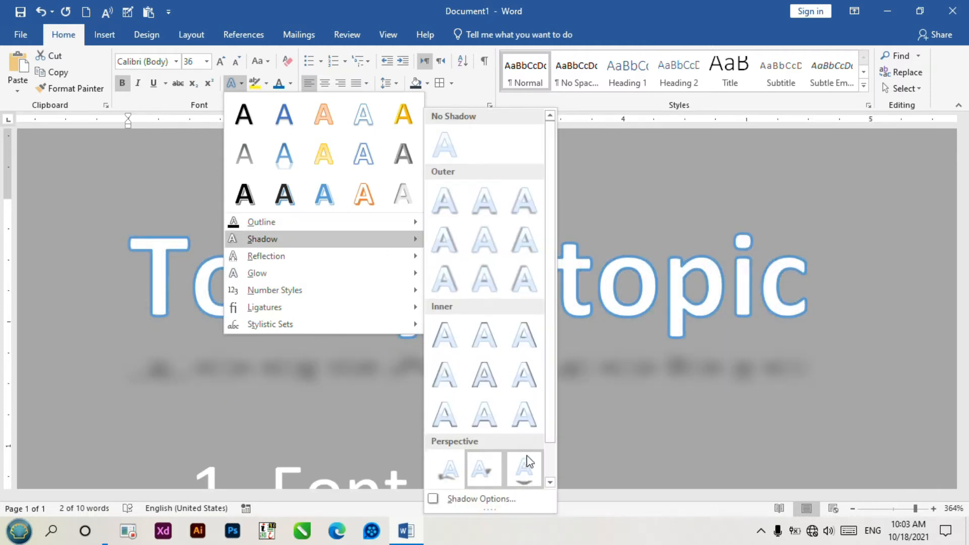
click(444, 147)
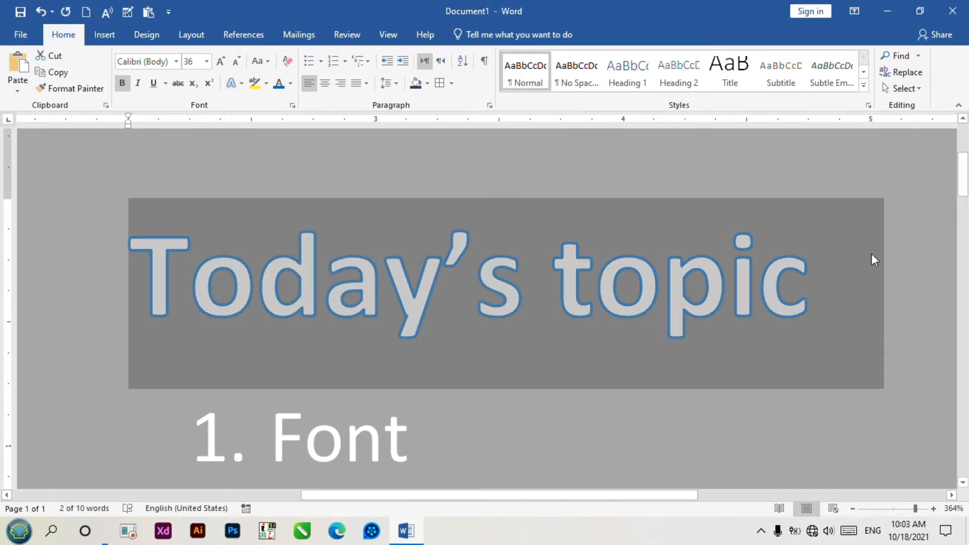
Step: Apply the third reflection variation in the first row, a full reflection touching the text, to the "Today's topic" heading
click(876, 259)
drag(858, 277, 134, 275)
click(241, 84)
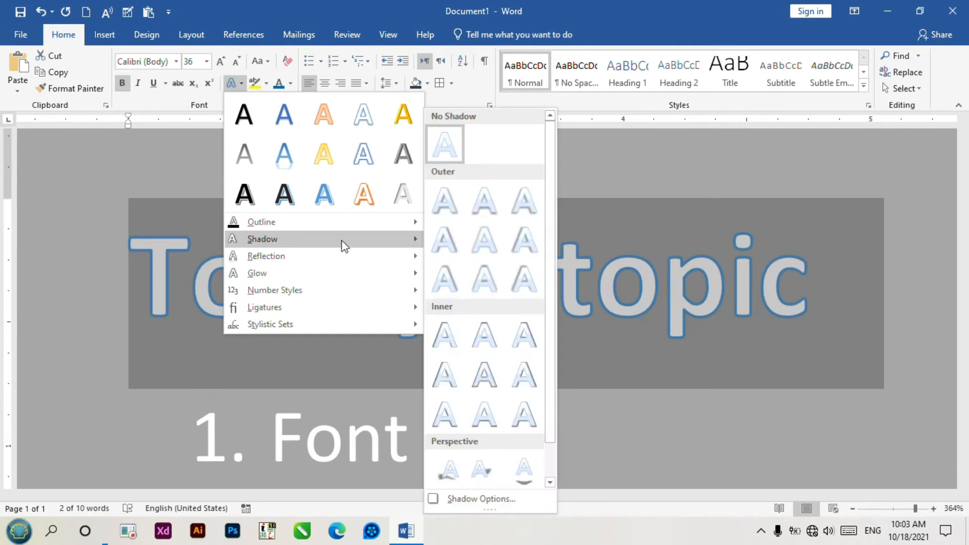
mouse_move(392, 259)
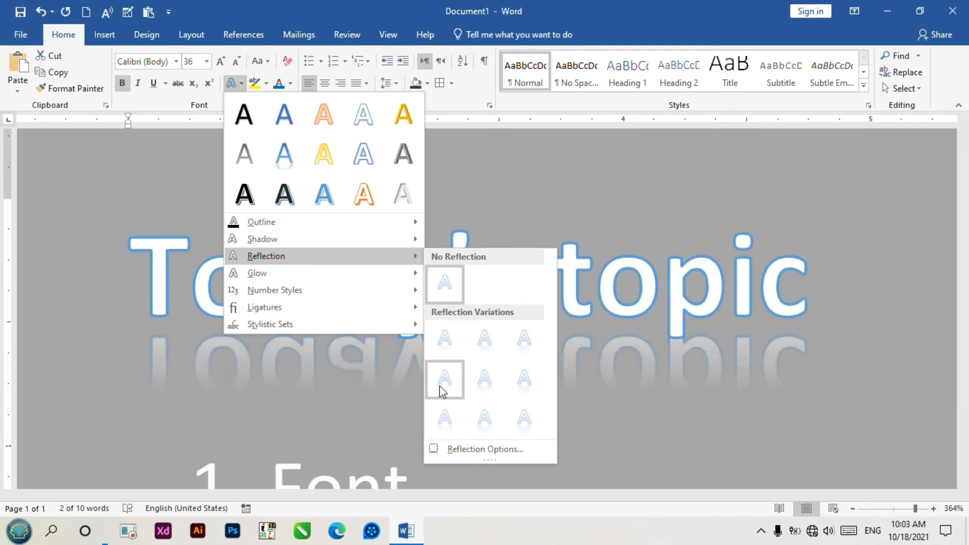
click(525, 339)
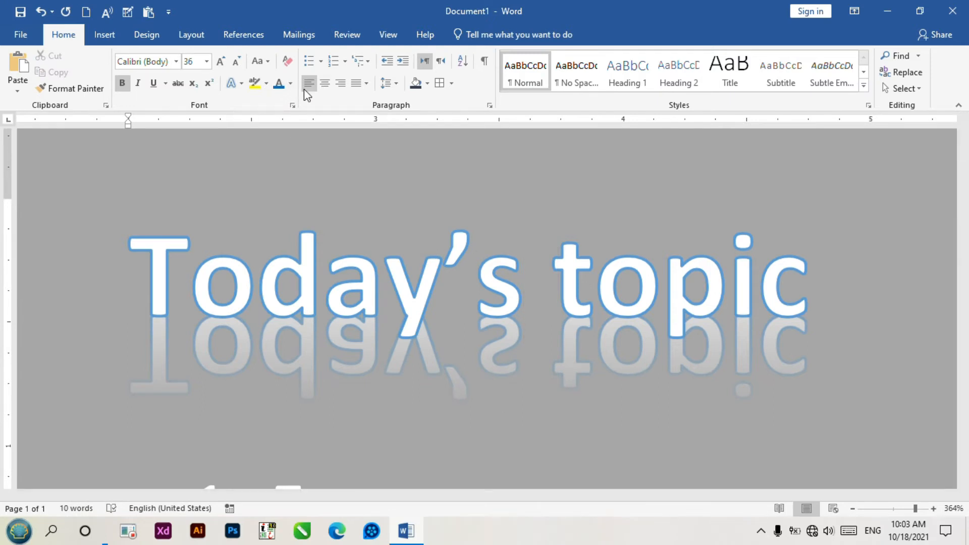
Step: Open the reflection options and set the heading's reflection transparency to 27%
click(239, 83)
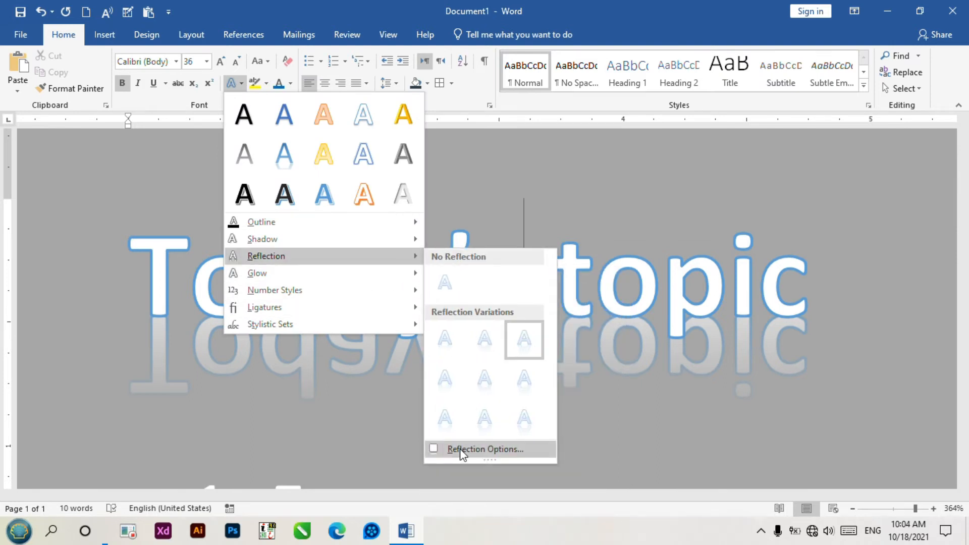
click(460, 449)
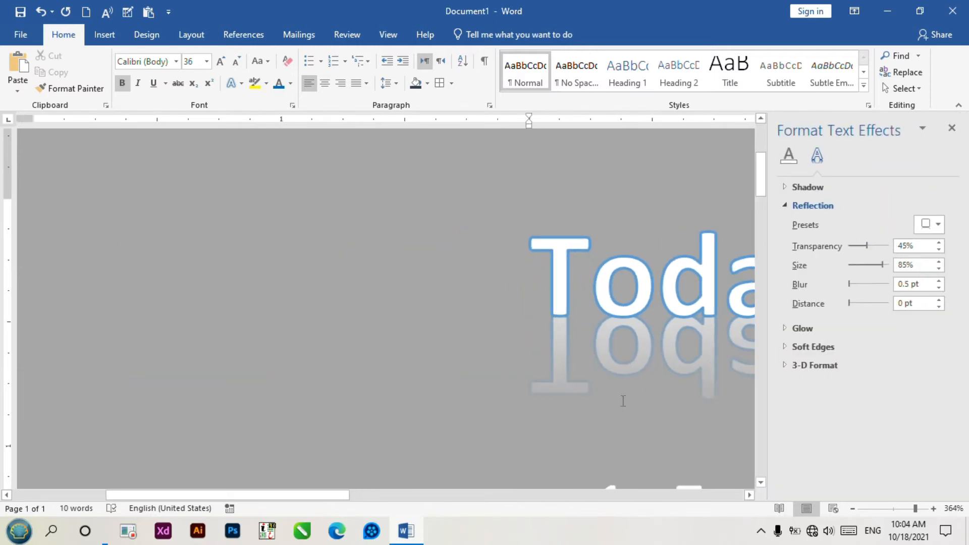
drag(316, 501, 453, 501)
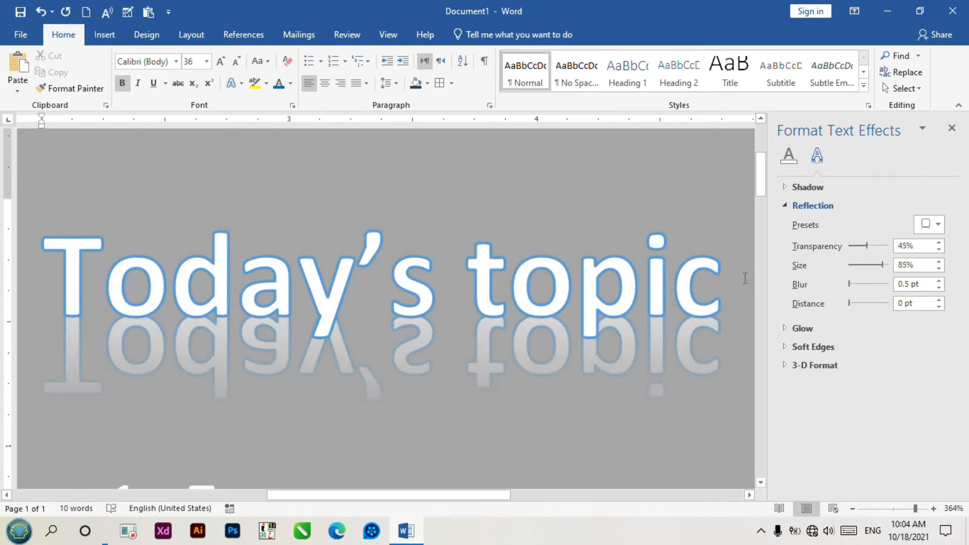
drag(746, 278, 45, 281)
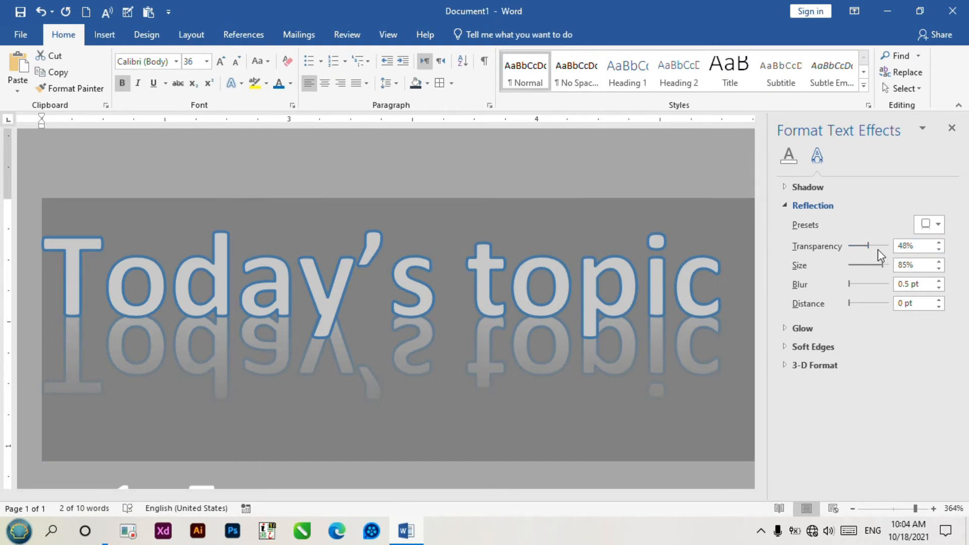
double_click(940, 242)
drag(938, 243, 938, 242)
Step: Reduce the size of the heading's reflection to 53%
click(939, 267)
click(939, 268)
click(939, 267)
click(939, 267)
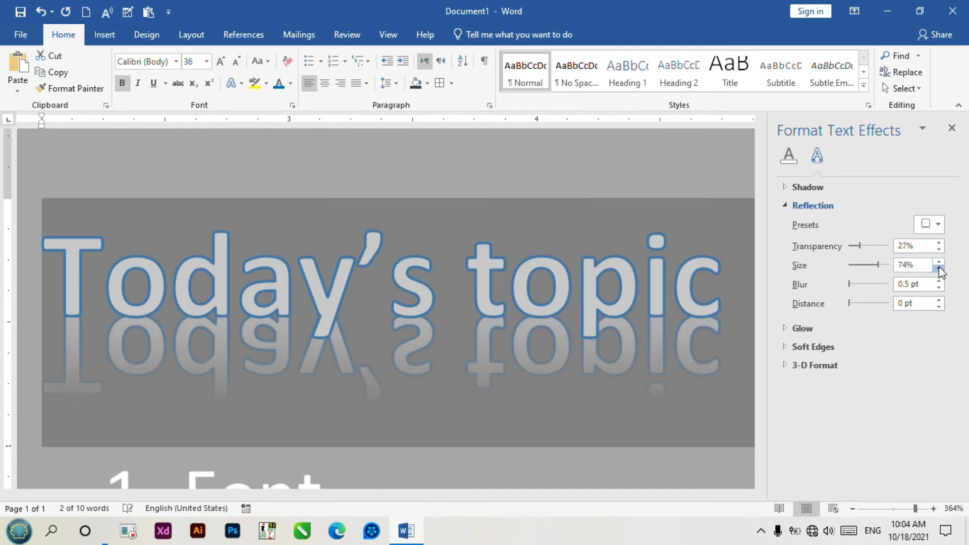
click(939, 266)
click(939, 267)
click(939, 267)
click(939, 267)
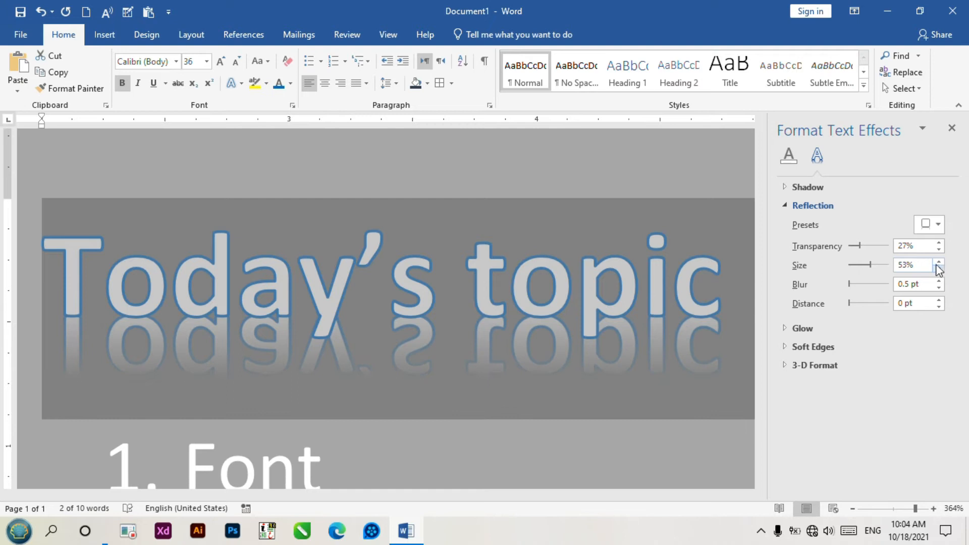
Step: Set the blur of the heading's reflection to 10 pt
click(940, 287)
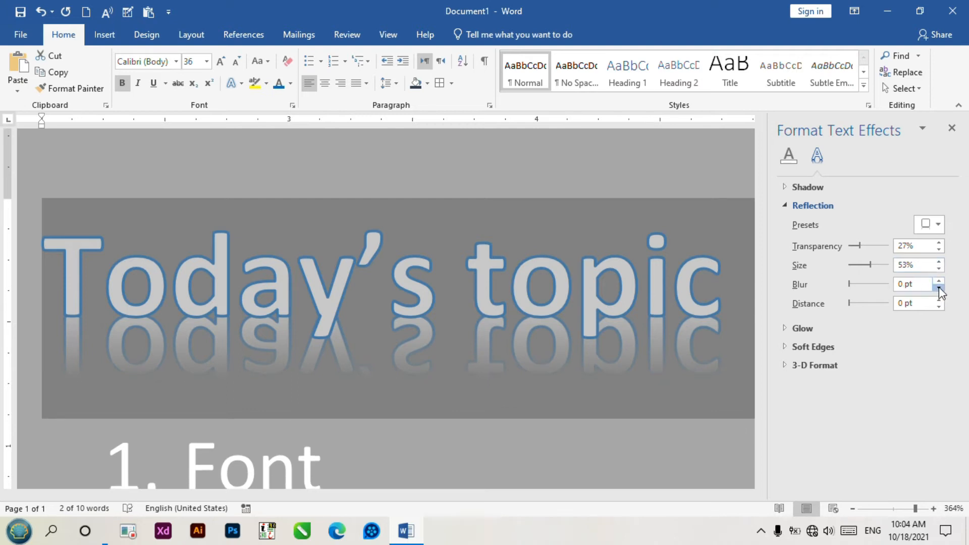
click(939, 281)
click(939, 282)
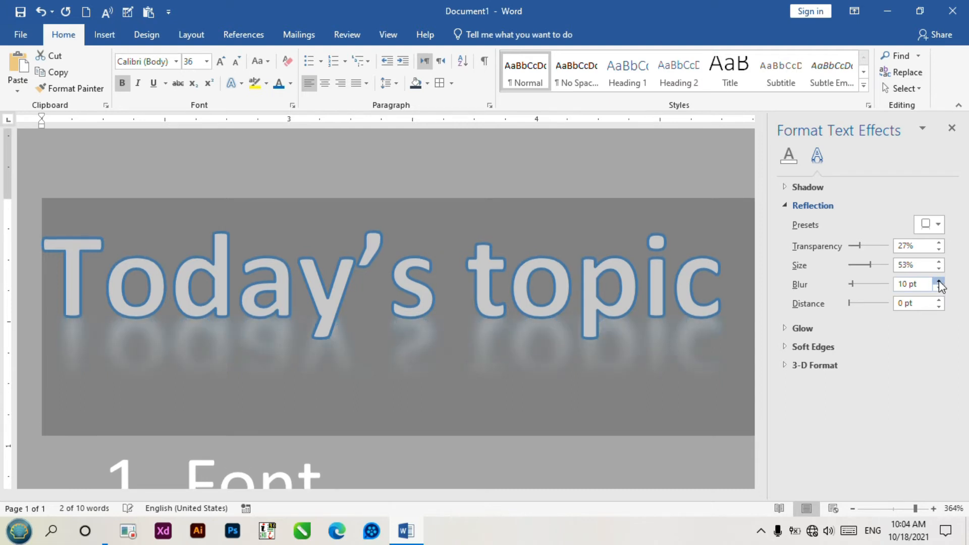
Step: Reduce the blur of the heading's reflection to 0 pt for comparison and set it to 6 pt
click(939, 282)
click(940, 287)
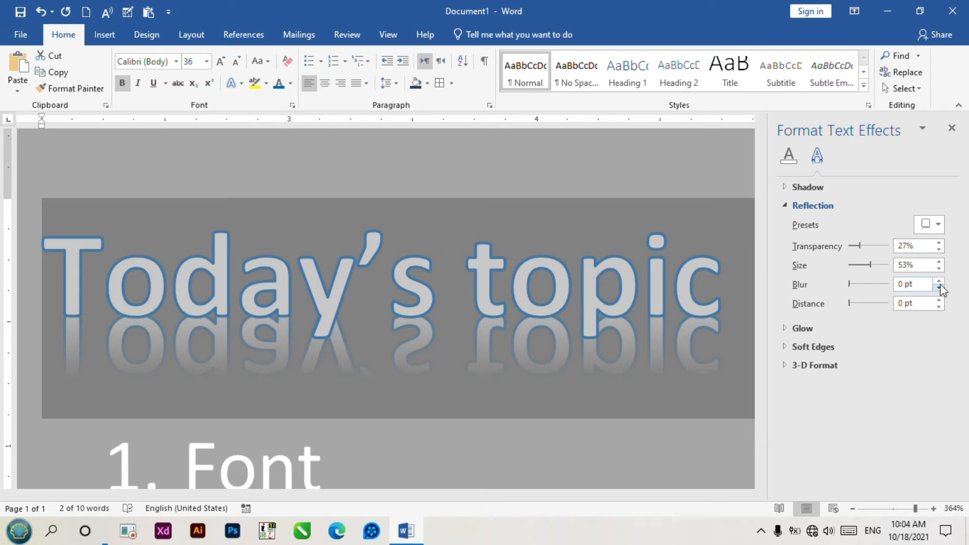
click(939, 282)
click(939, 281)
click(939, 281)
click(939, 281)
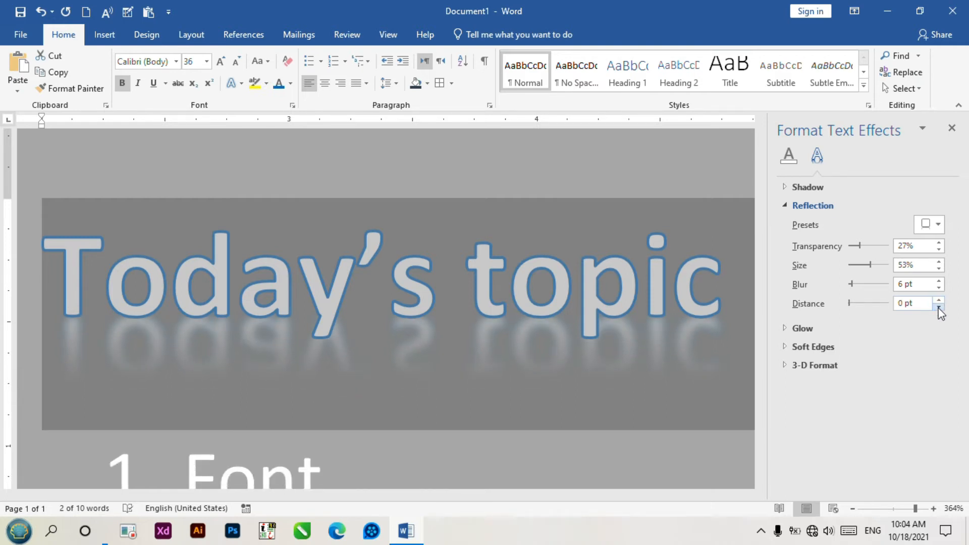
Step: Try increasing the distance of the heading's reflection and return it to 0 pt
click(940, 301)
click(939, 301)
click(939, 307)
click(940, 307)
Step: Set the heading's reflection transparency to 100% and close the text effects settings
drag(860, 245, 890, 247)
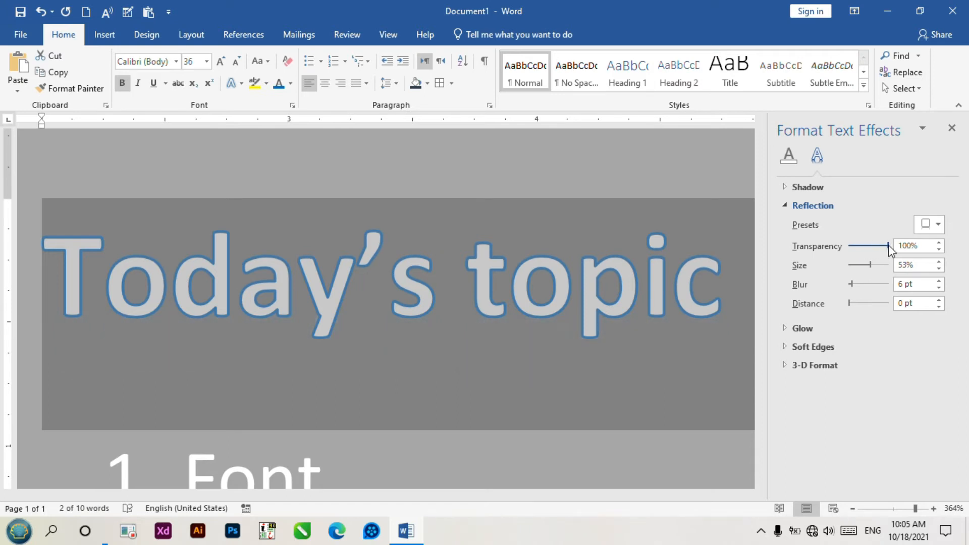
click(953, 126)
drag(385, 500, 565, 517)
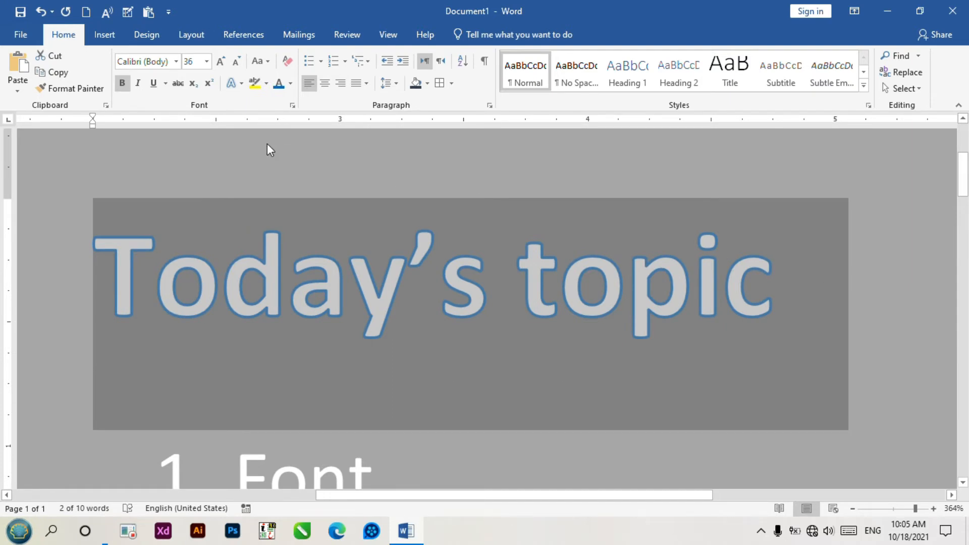
Step: Apply the gold glow variation in the third row, fourth column, to the "Today's topic" heading
click(241, 83)
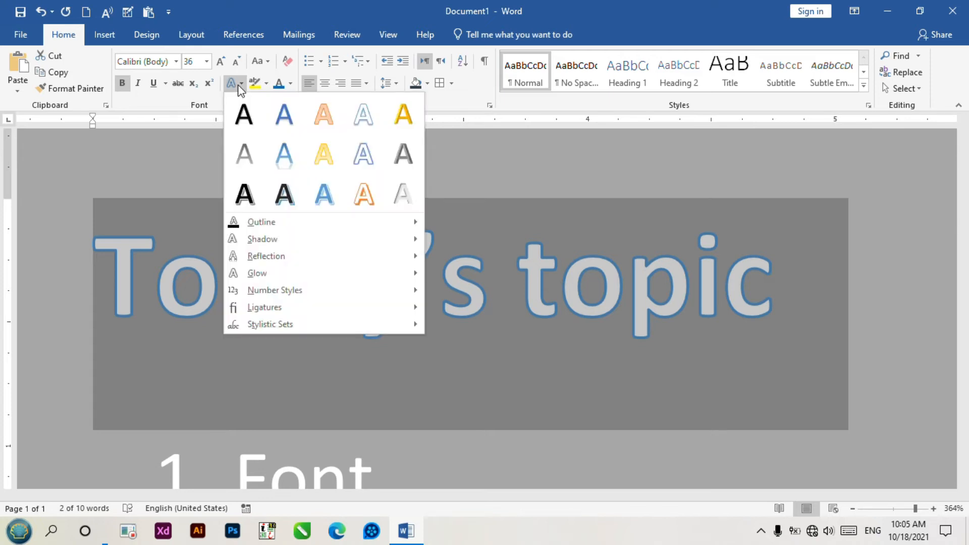
mouse_move(350, 272)
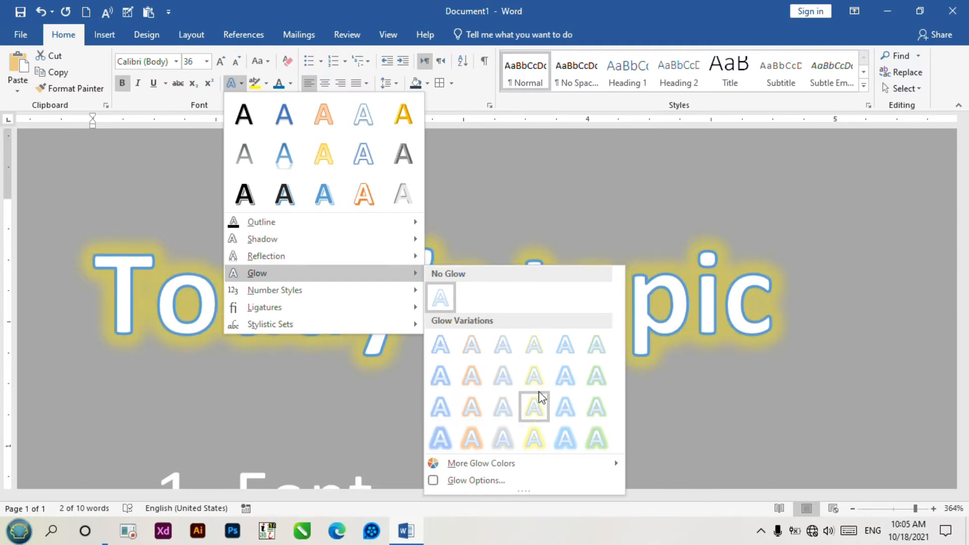
click(541, 400)
click(535, 403)
click(894, 241)
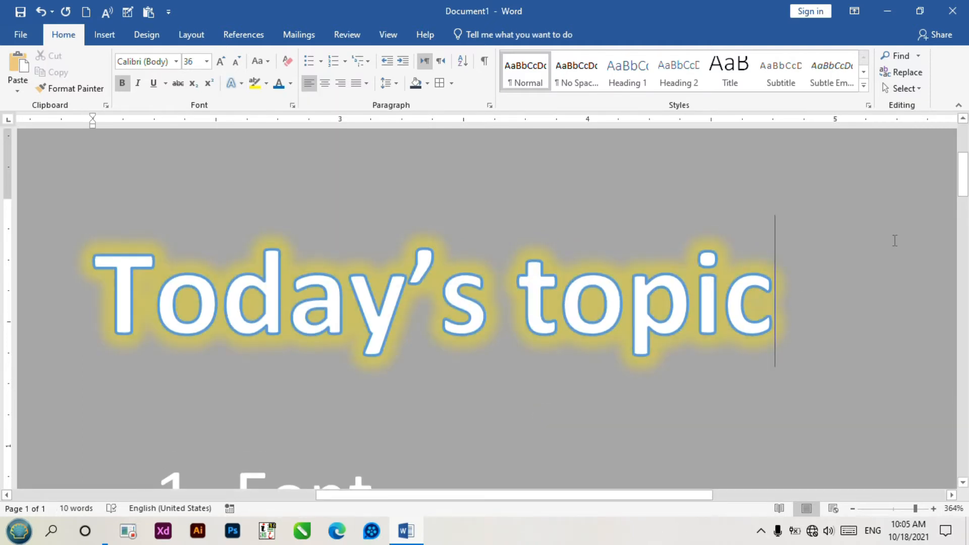
drag(855, 274, 761, 253)
click(53, 241)
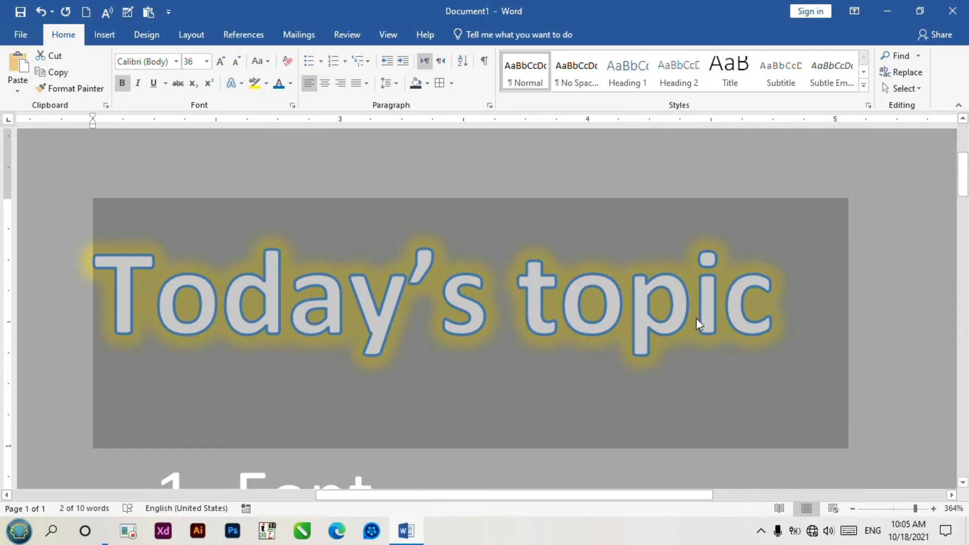
click(812, 299)
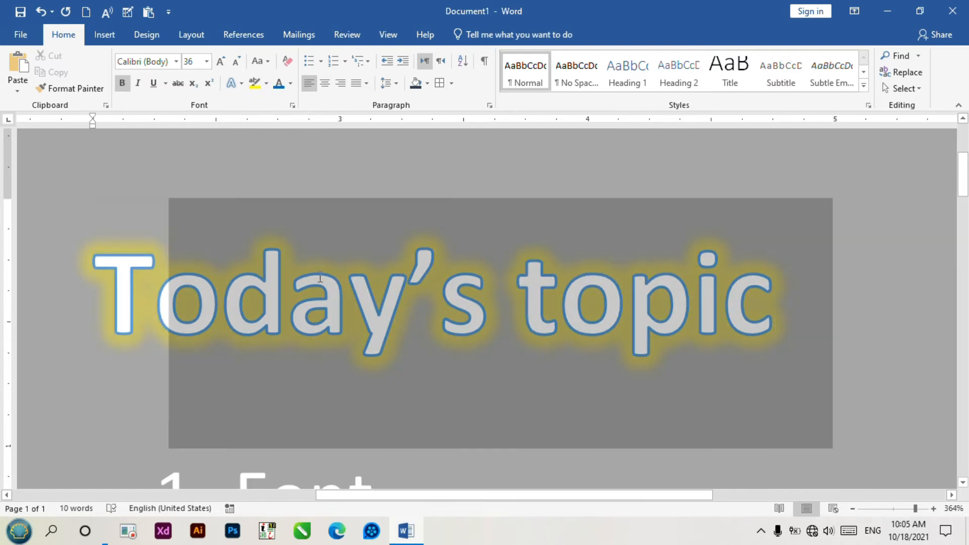
triple_click(128, 247)
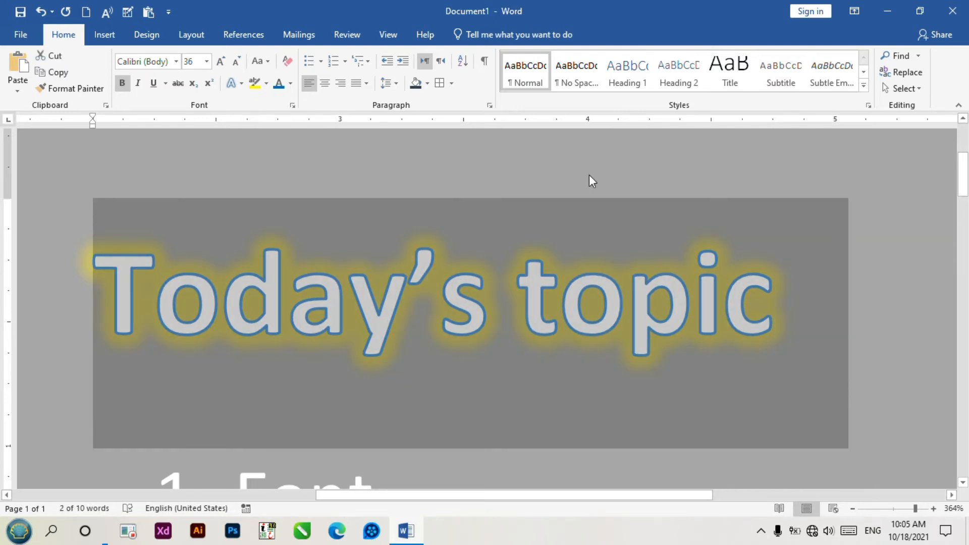
scroll(615, 214, down, 2)
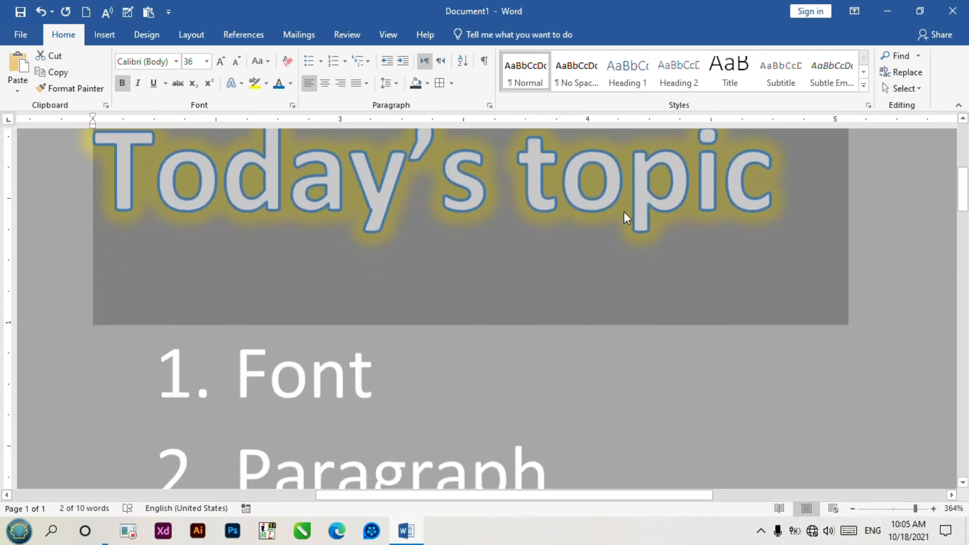
scroll(625, 216, up, 2)
Step: Apply the fourth preset text effect in the first row, white fill with blue outline and shadow, to the "Today's topic" heading
drag(778, 230, 849, 316)
click(173, 151)
click(242, 84)
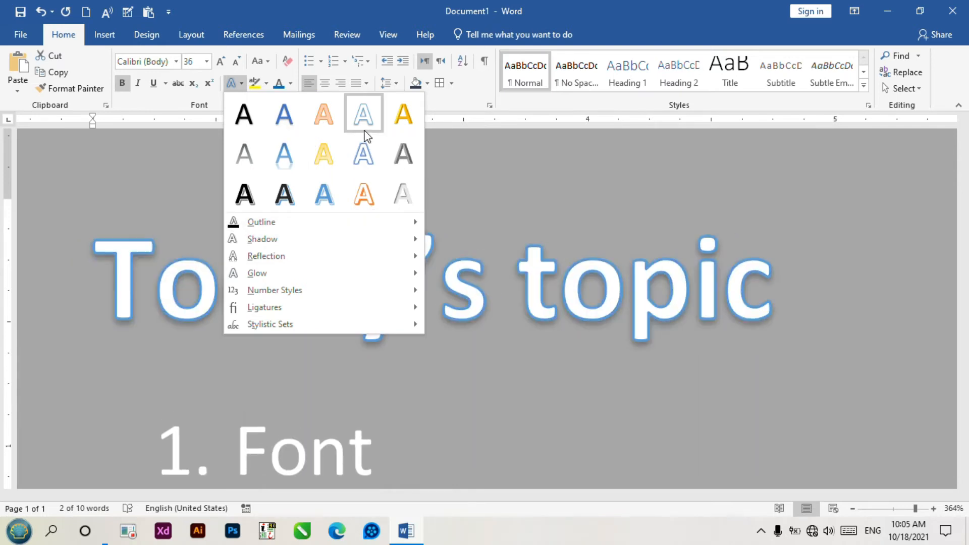
click(367, 127)
click(835, 260)
Step: Highlight the "Today's topic" heading in dark blue
drag(835, 259, 123, 222)
click(123, 211)
drag(87, 248, 738, 271)
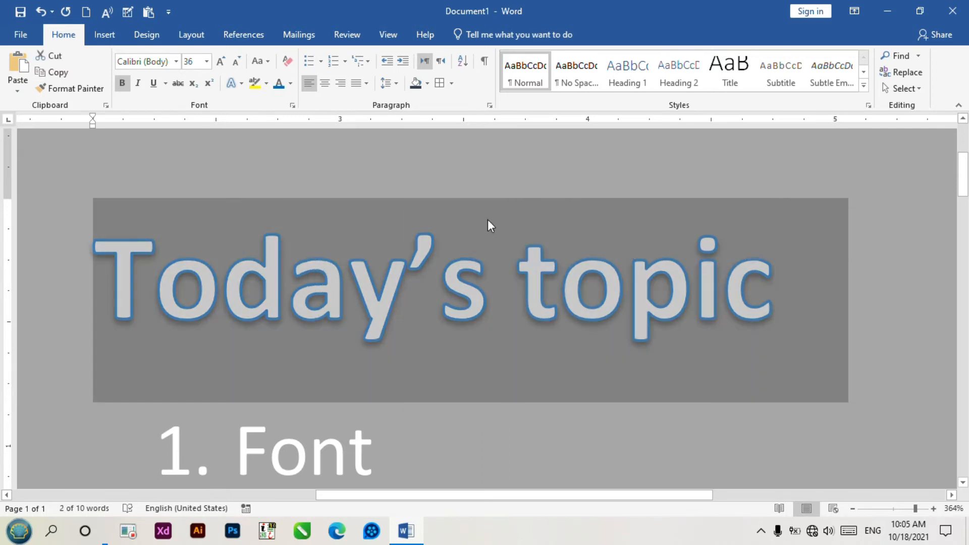
click(267, 84)
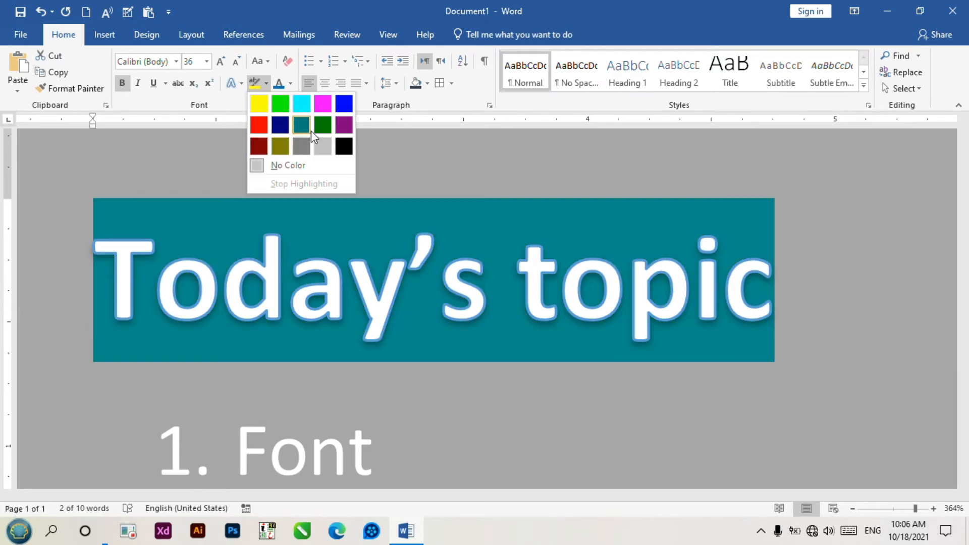
click(282, 131)
click(626, 232)
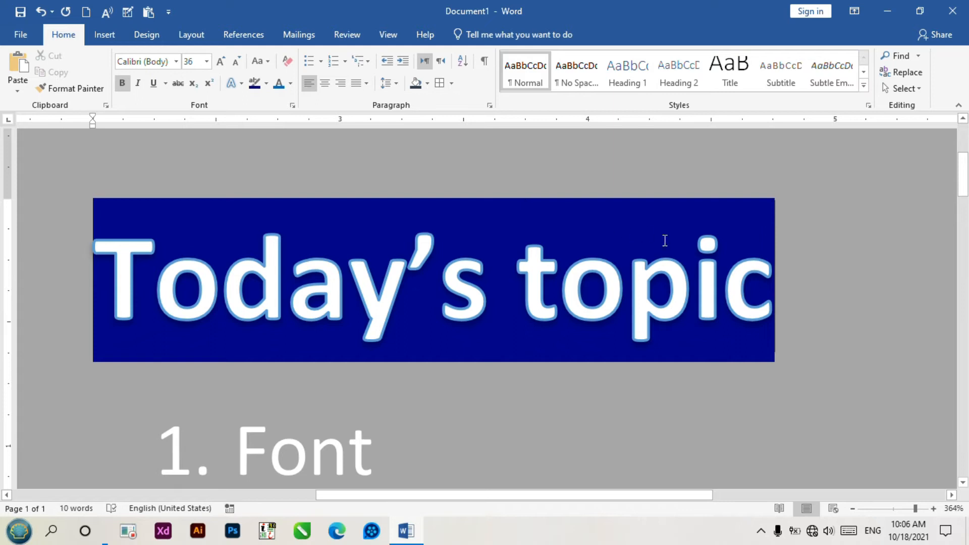
Step: Remove the highlight color from the "Today's topic" heading
drag(853, 259, 227, 233)
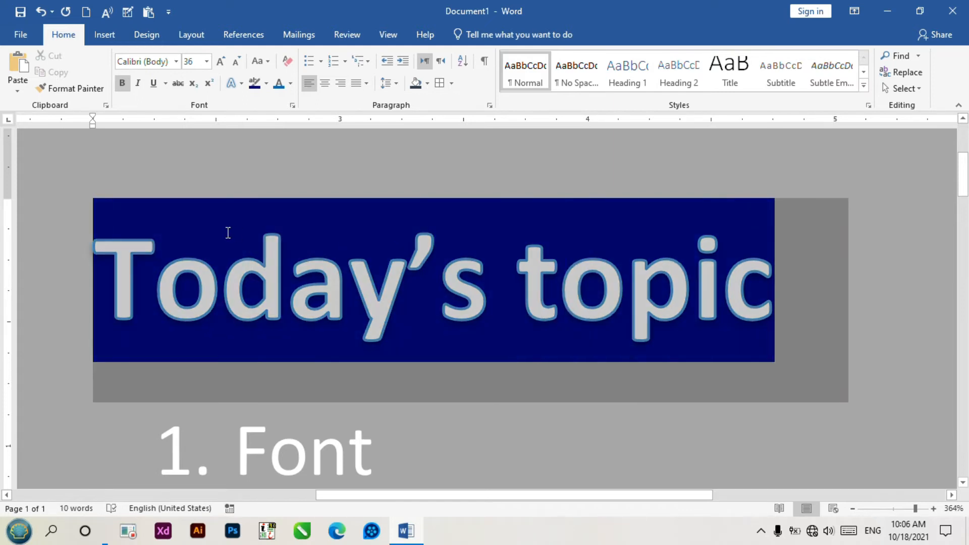
click(266, 83)
click(286, 165)
click(285, 162)
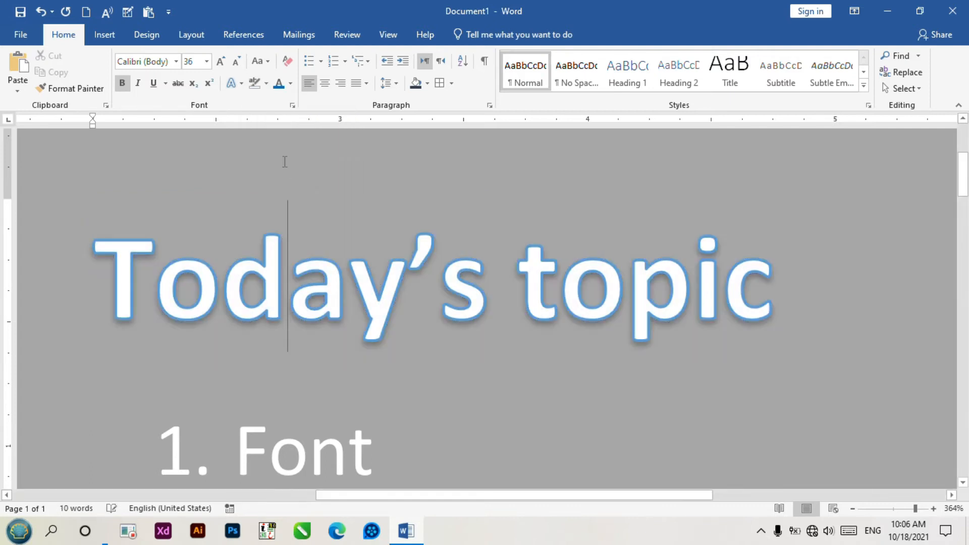
Step: Select the whole "Today's topic" heading line
drag(829, 241, 221, 272)
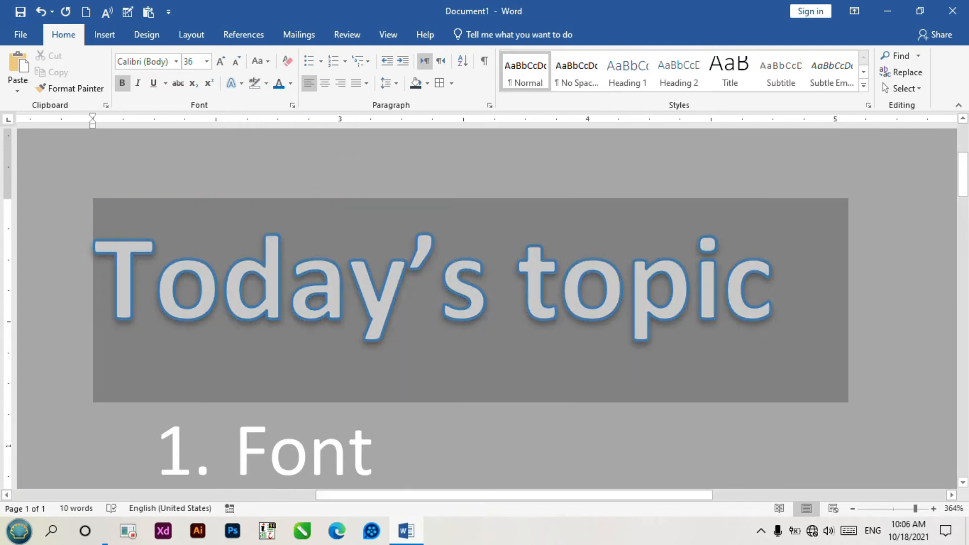
click(221, 270)
drag(78, 256, 720, 313)
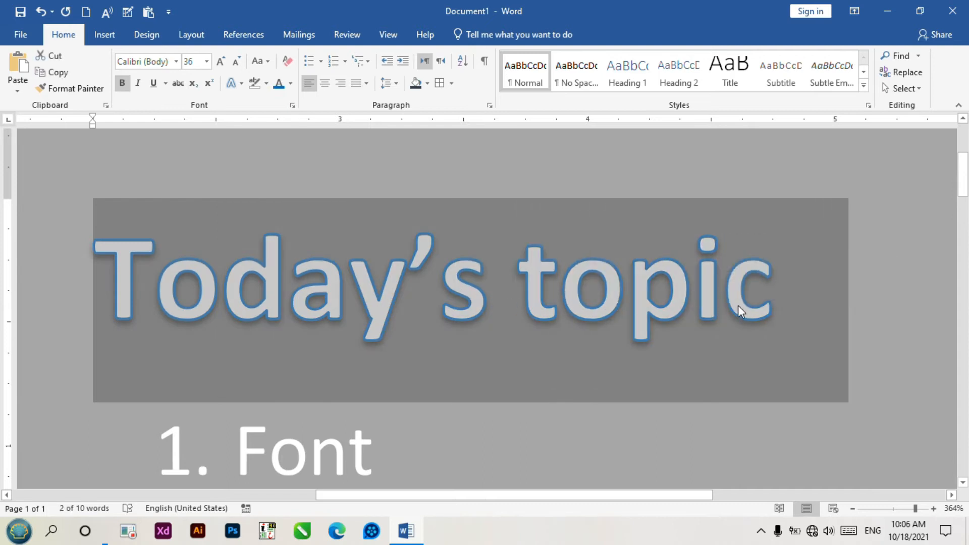
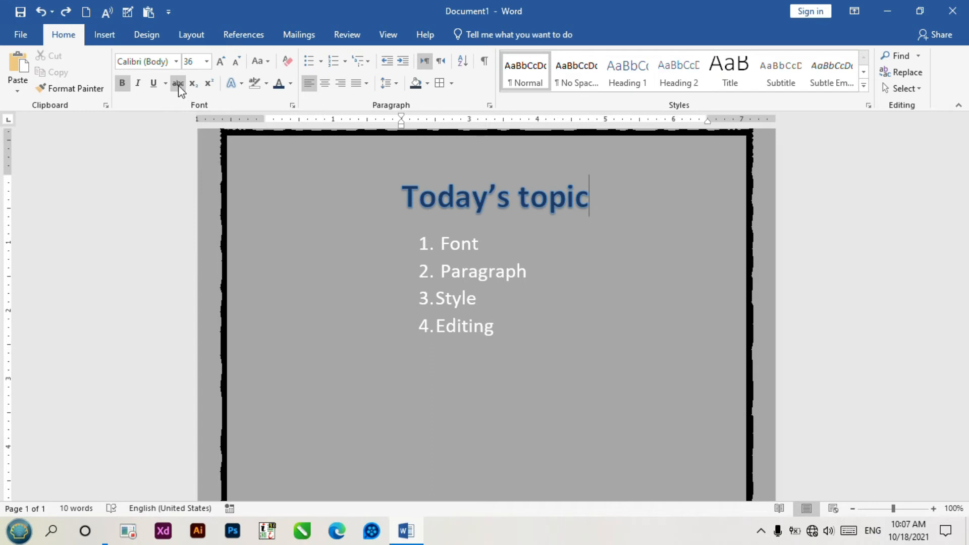
click(538, 321)
click(532, 235)
drag(532, 235, 459, 245)
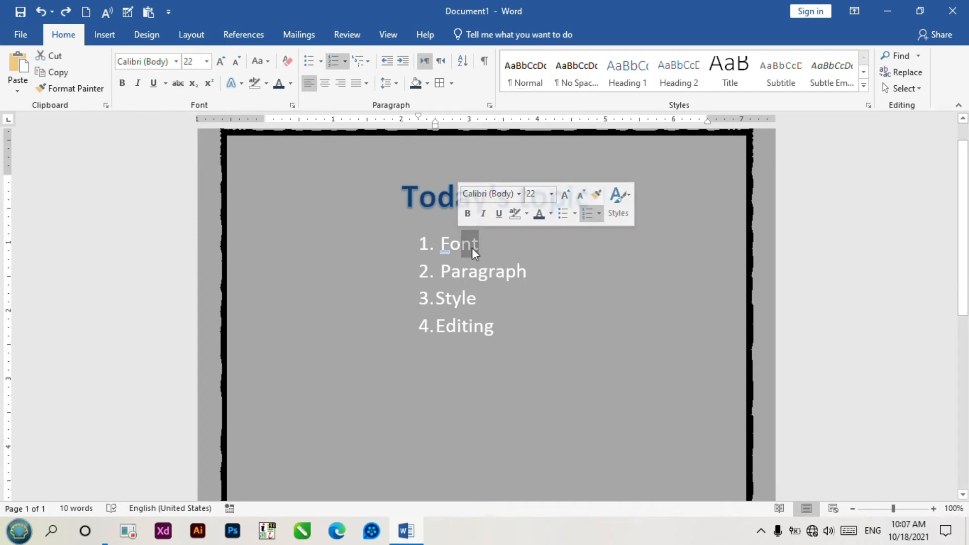
click(596, 275)
Step: Add two lines reading "200" and "100" below the "Editing" list item
click(564, 334)
key(Return)
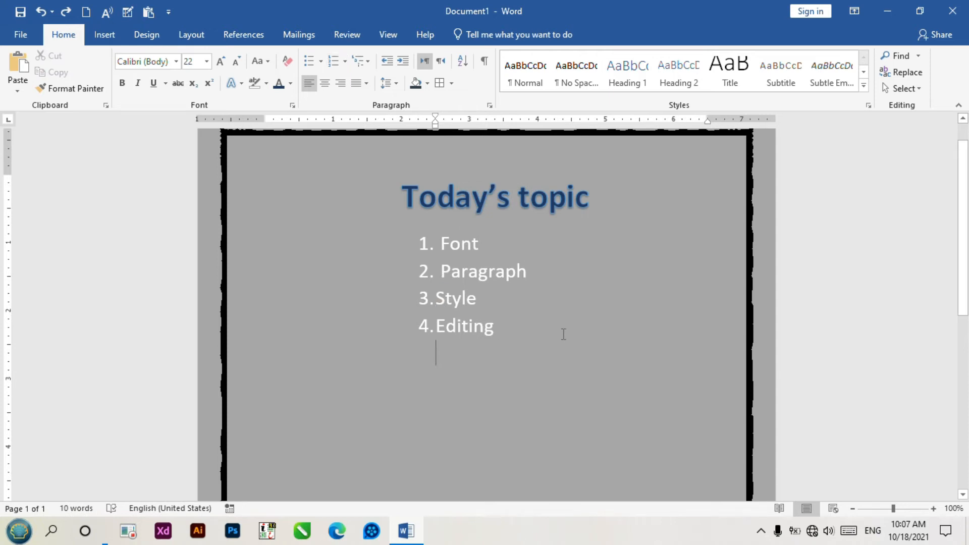
text(200)
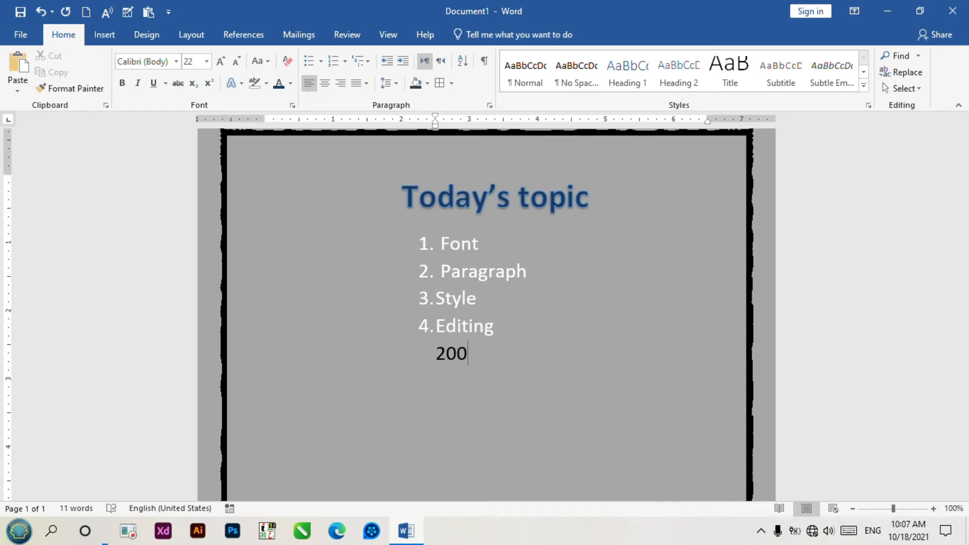
key(Return)
text(100)
key(Up)
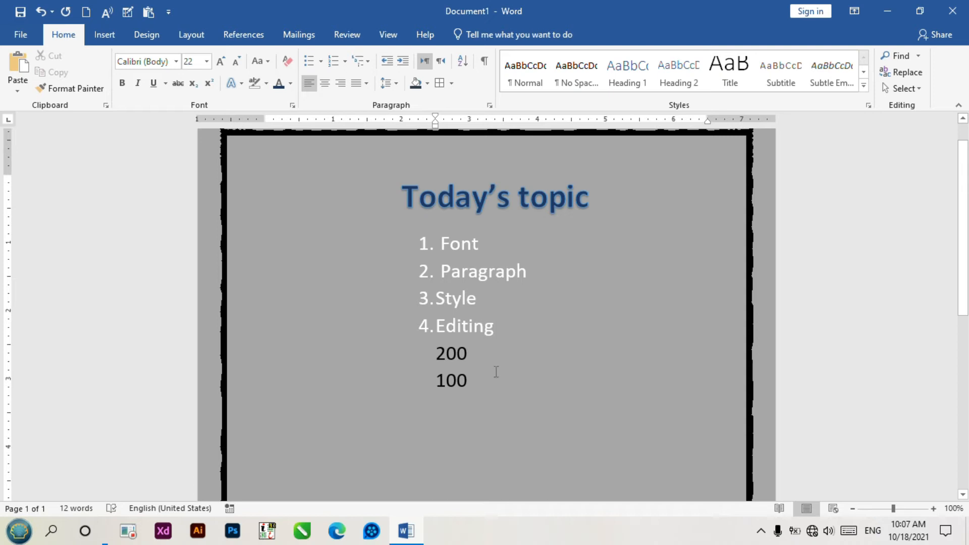
Step: Apply strikethrough to the number 200 below the list
click(428, 355)
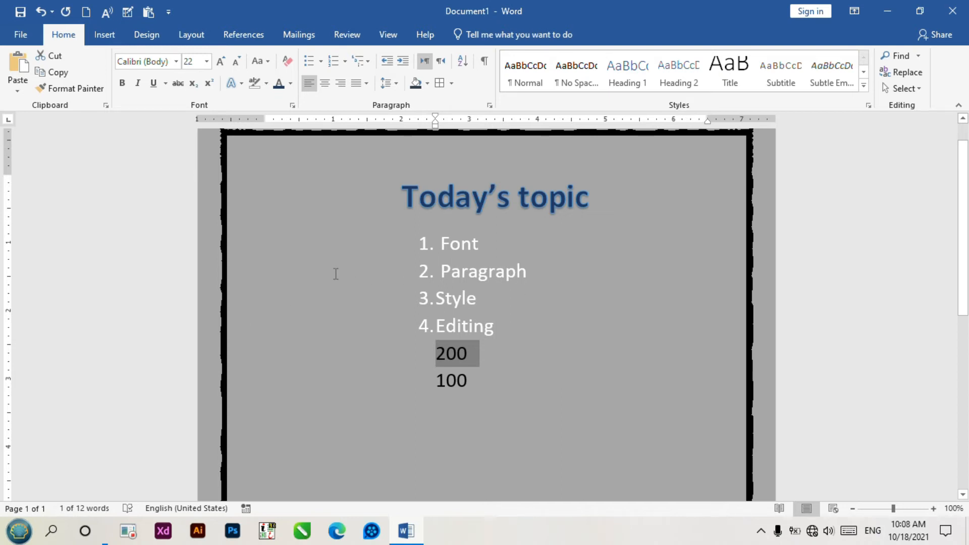
click(177, 83)
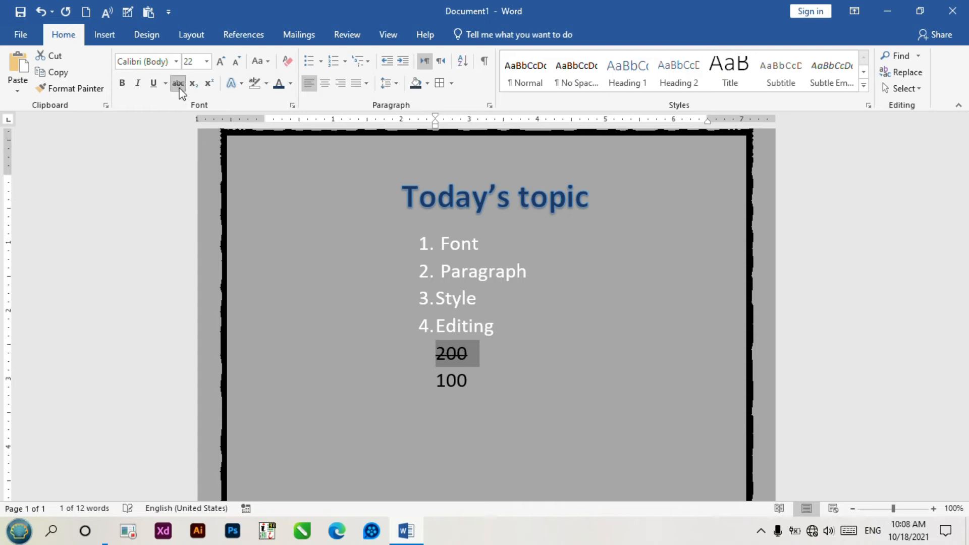
click(502, 361)
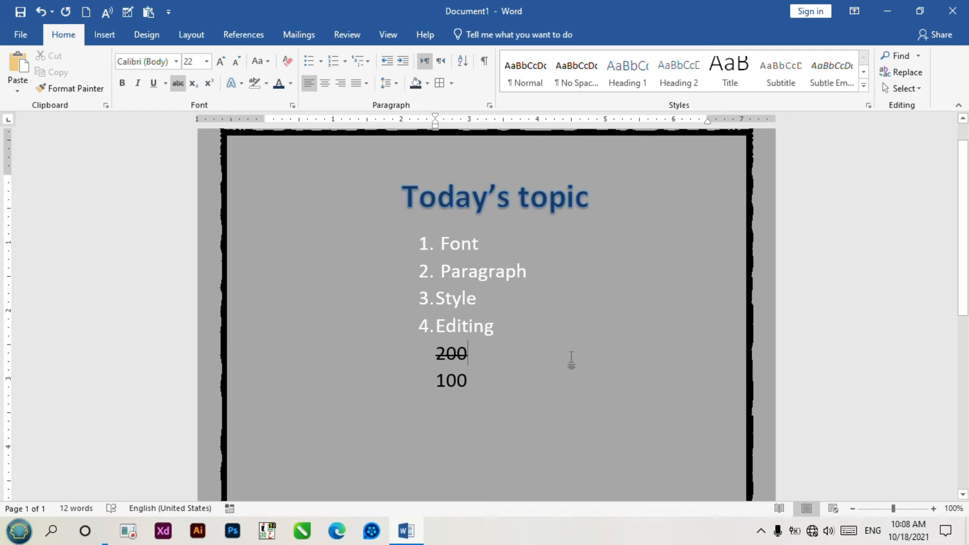
click(480, 389)
click(435, 381)
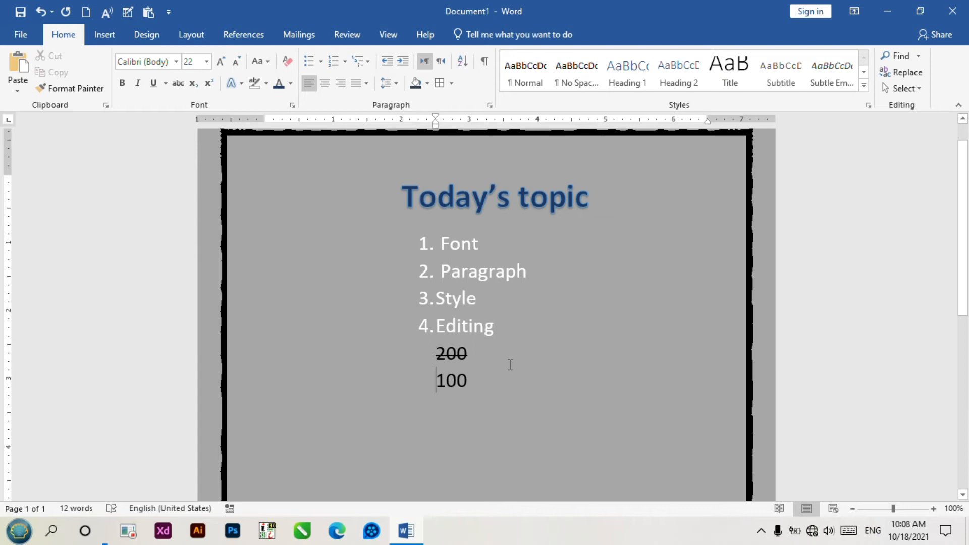
Step: Add a new line reading "Co2" below the number 100
scroll(510, 364, down, 2)
click(491, 325)
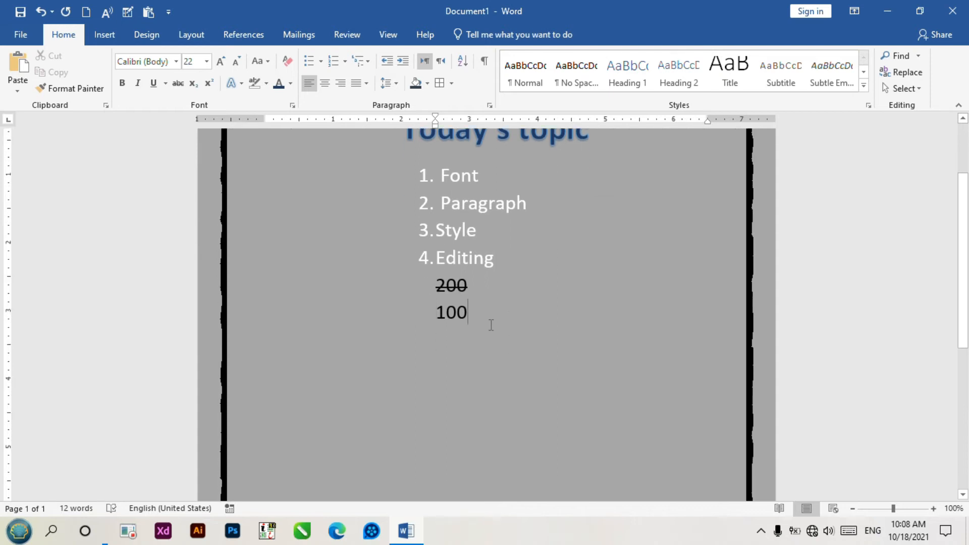
key(Return)
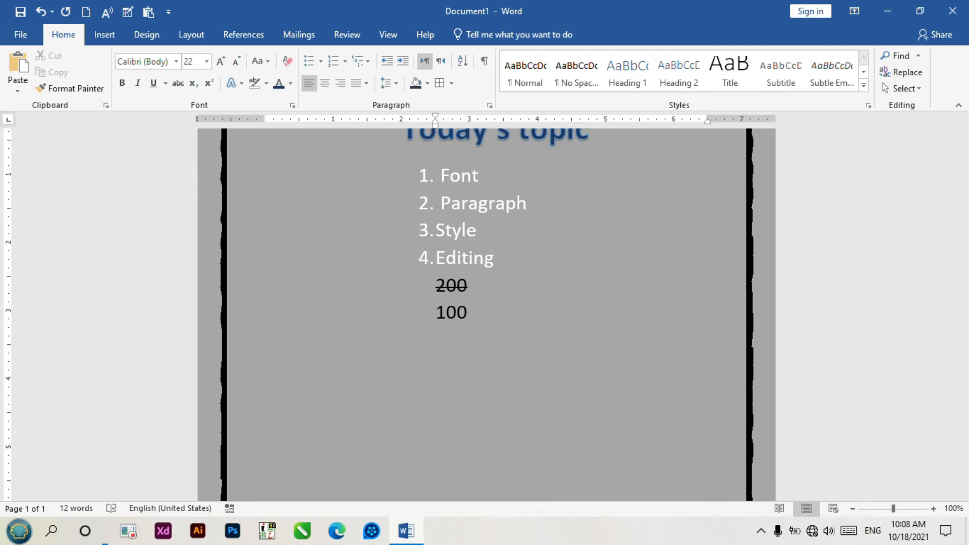
text(co2)
Step: Add another line reading "1 st" below "Co2"
key(Return)
text(1)
text(t)
key(BackSpace)
text(ths)
key(BackSpace)
key(BackSpace)
key(BackSpace)
text(st)
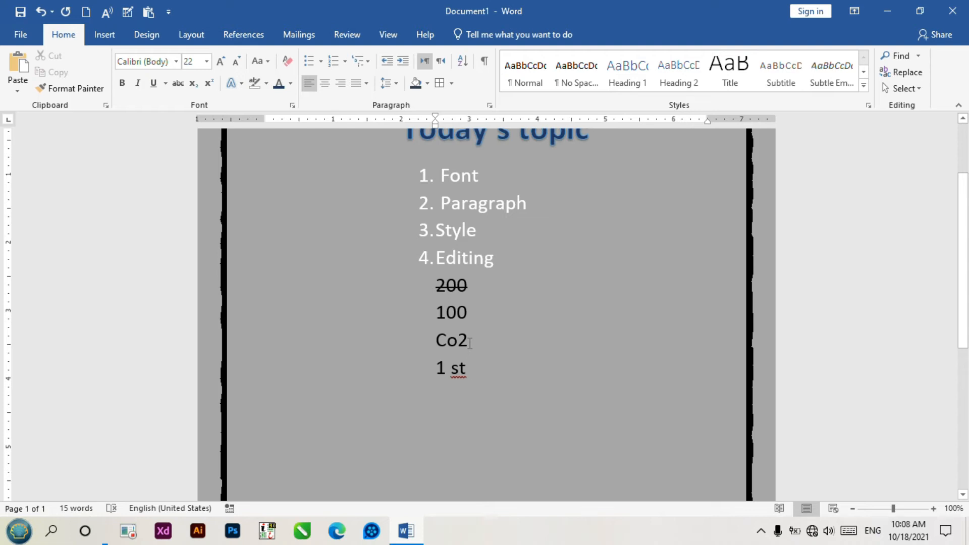
Step: Format the 2 in "Co2" as subscript
scroll(469, 342, down, 1)
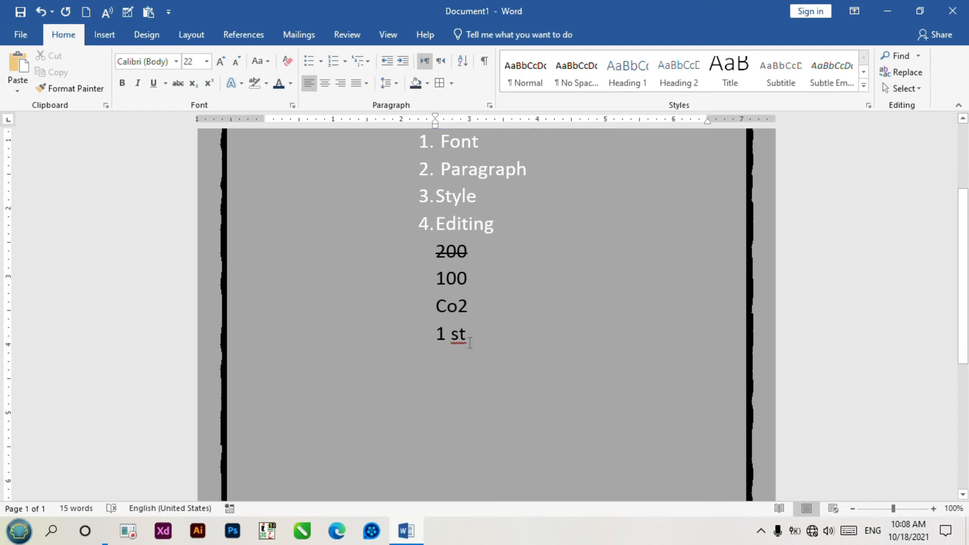
drag(469, 306, 457, 306)
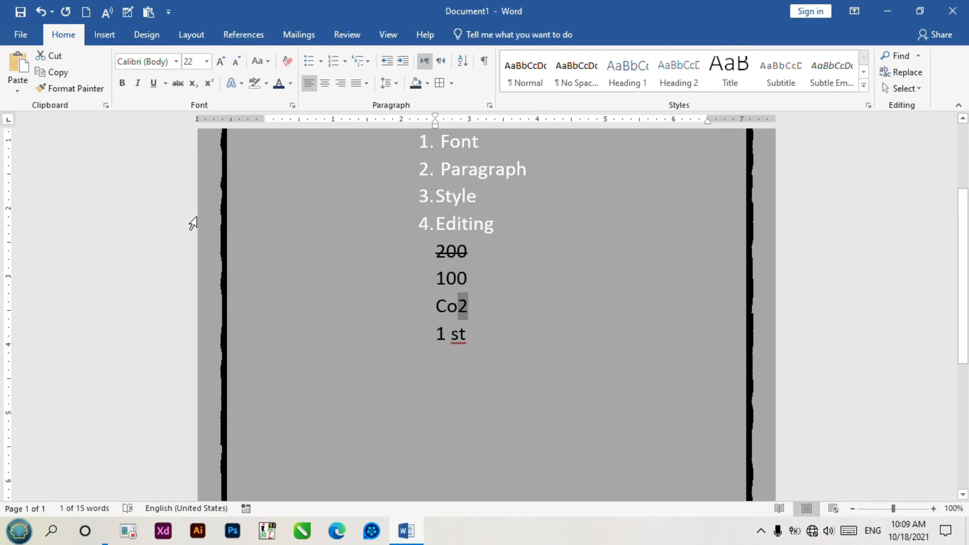
click(191, 88)
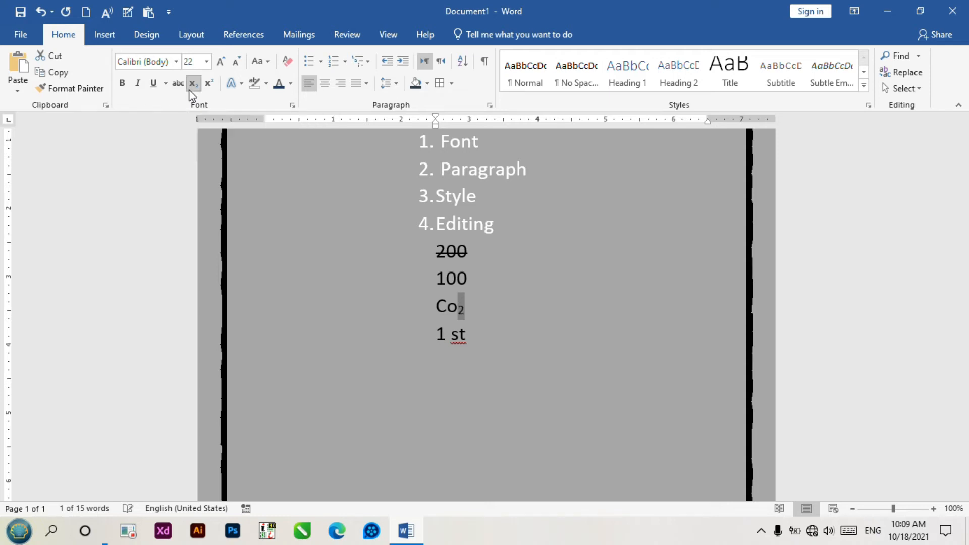
click(907, 510)
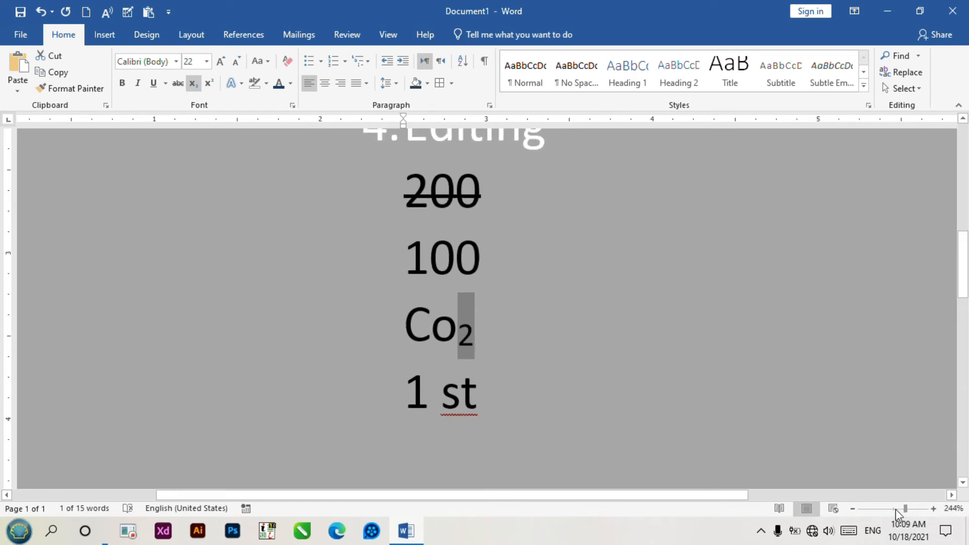
Step: Remove the space in "1 st" and retype "st" directly after the 1
click(897, 510)
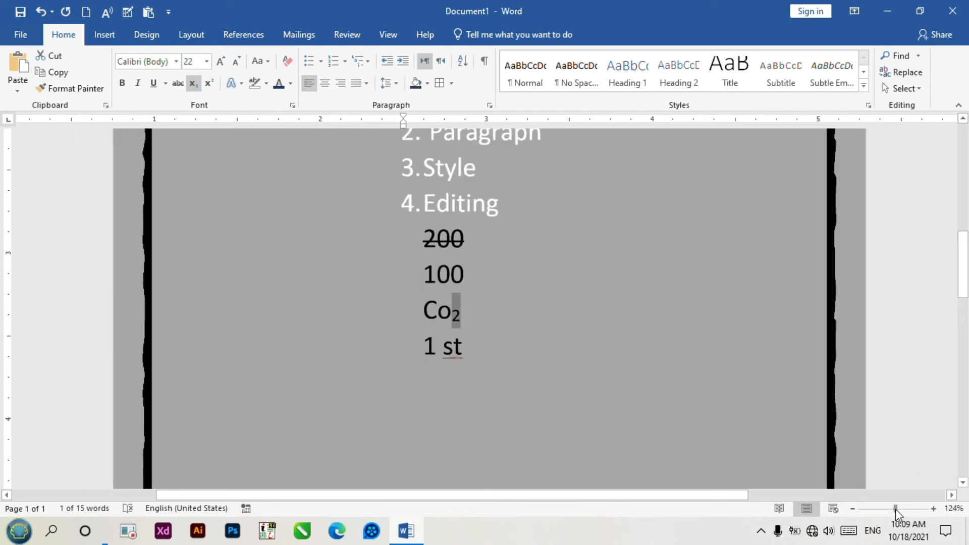
click(484, 341)
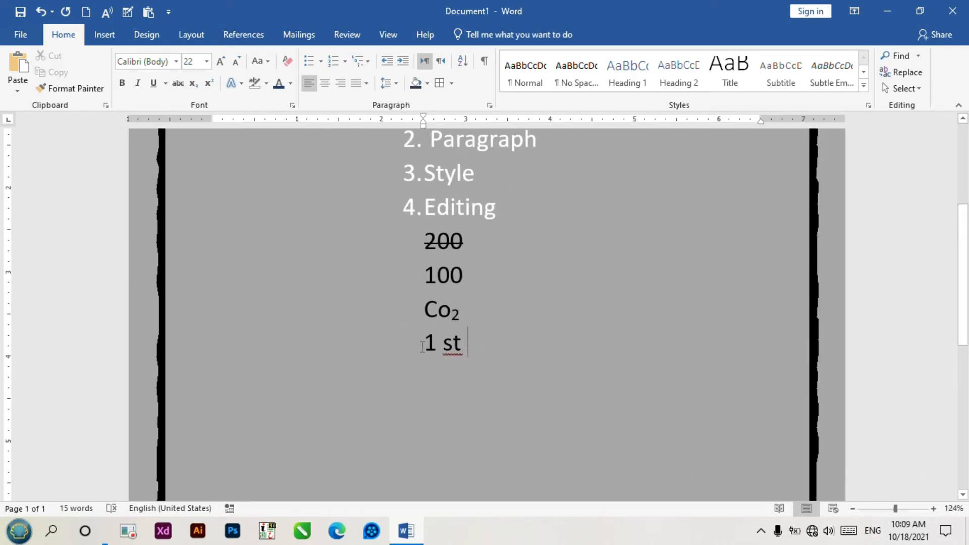
right_click(452, 350)
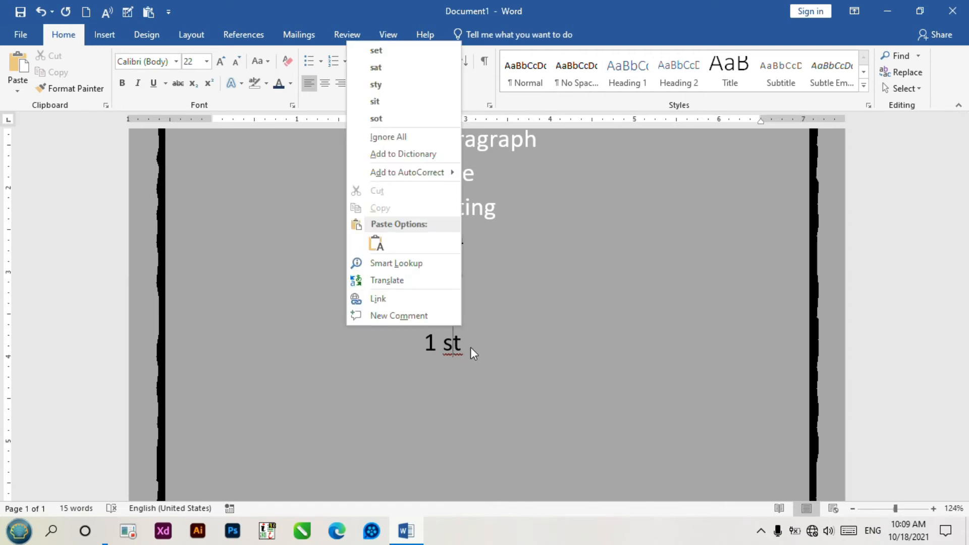
key(Escape)
drag(461, 348, 446, 351)
key(BackSpace)
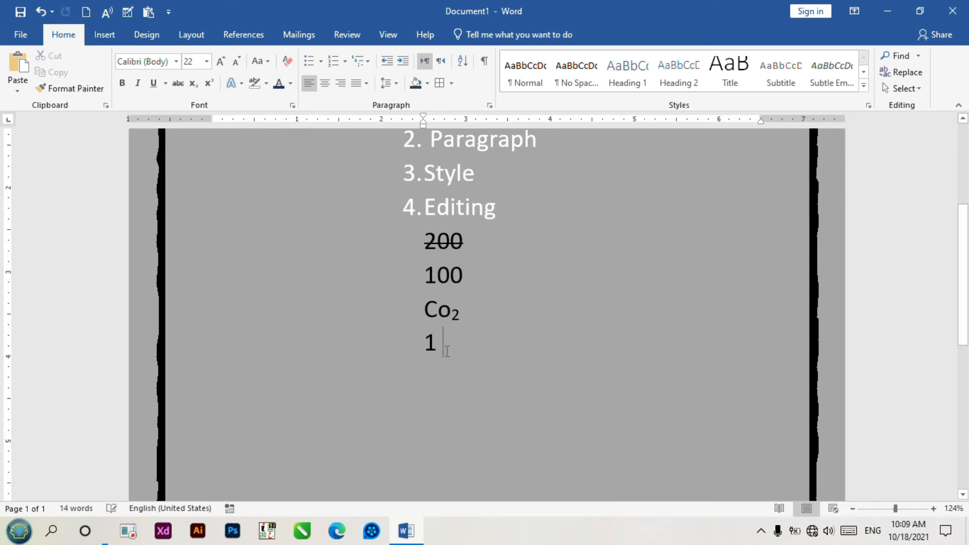
key(BackSpace)
text(st)
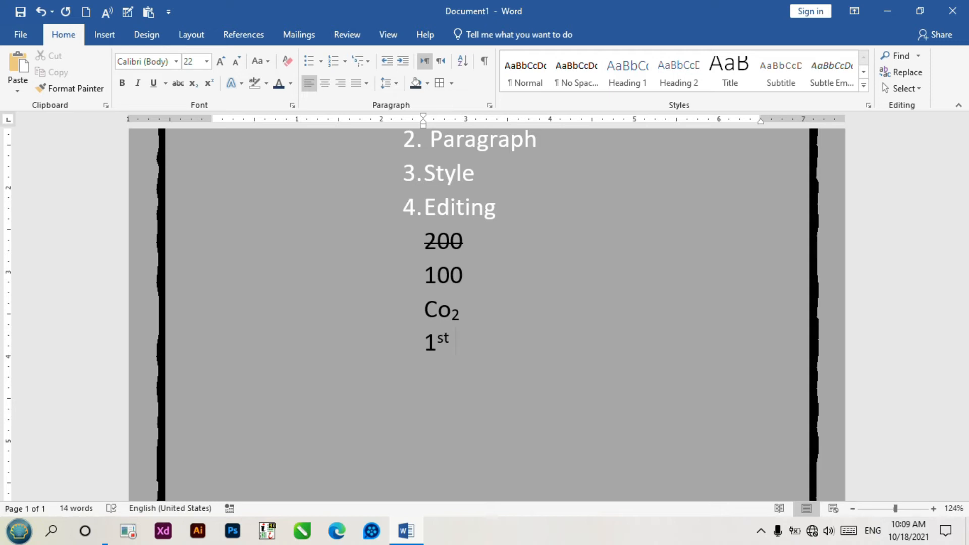
Step: Replace the "st" after the 1 with "th" and format "th" as superscript
key(BackSpace)
key(BackSpace)
key(BackSpace)
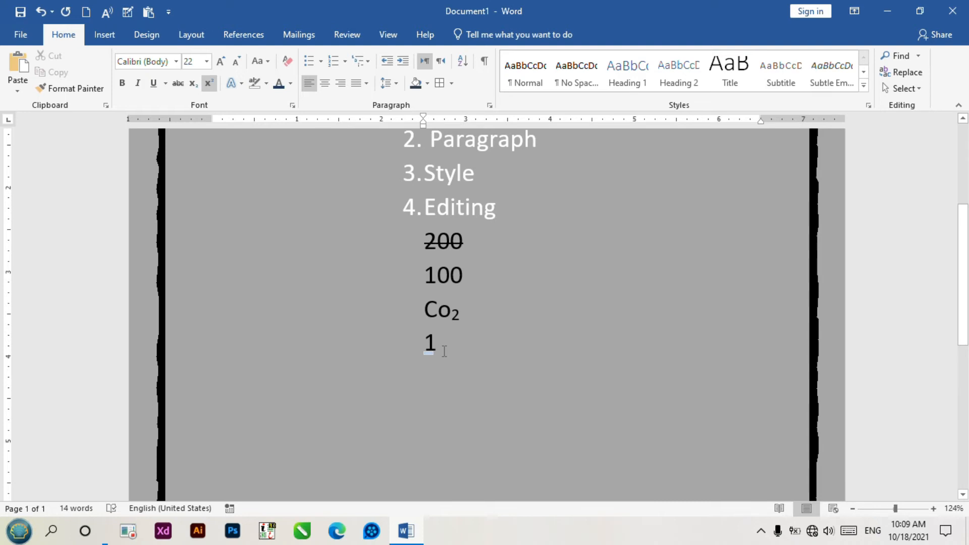
key(ctrl+shift+equal)
text(th)
drag(465, 349, 437, 354)
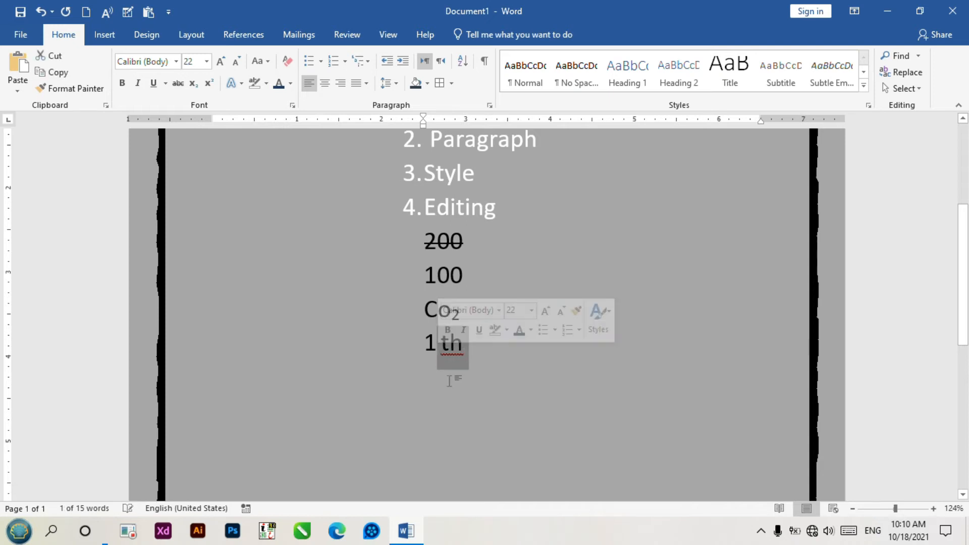
click(209, 84)
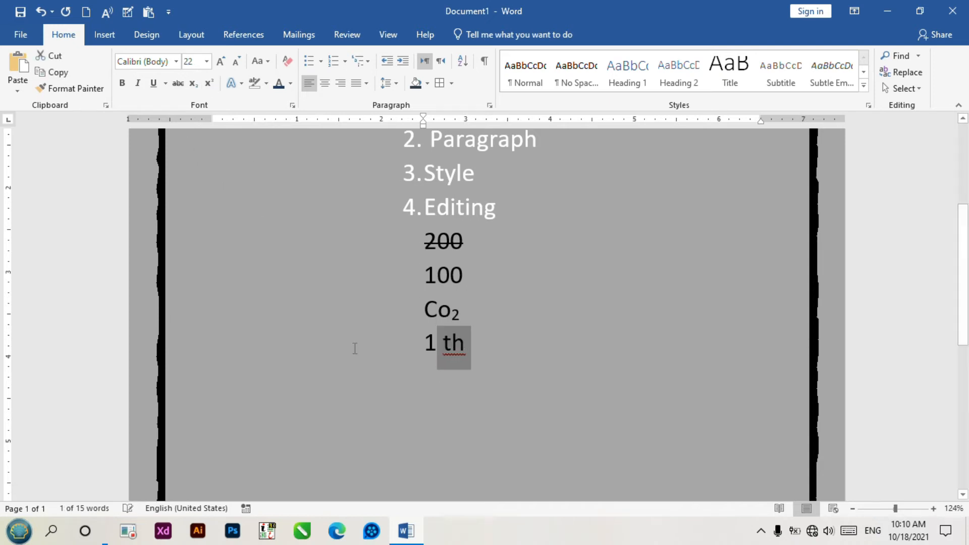
click(209, 84)
click(510, 361)
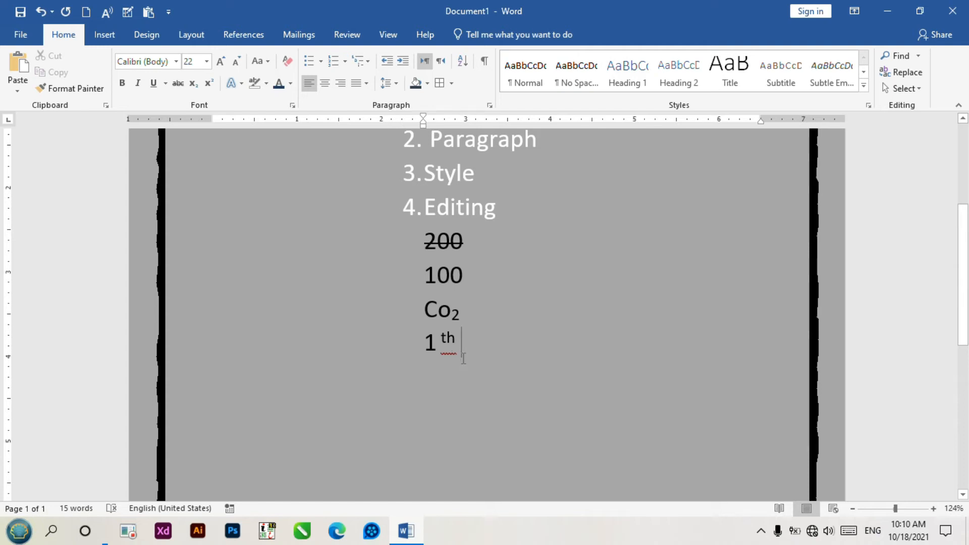
Step: Change the font color of the first list item, "Font", to dark blue
scroll(462, 350, up, 3)
drag(408, 226, 437, 226)
drag(537, 225, 407, 221)
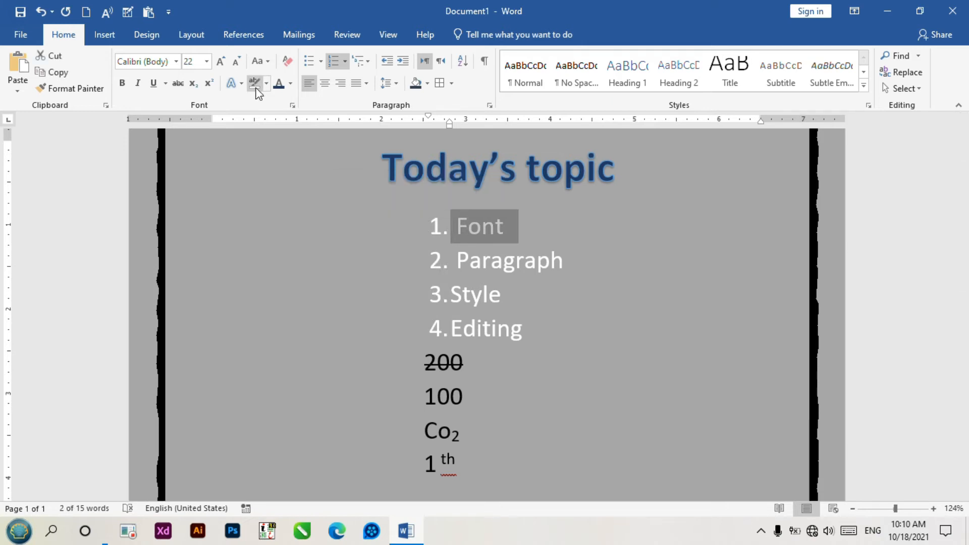
click(279, 85)
click(594, 248)
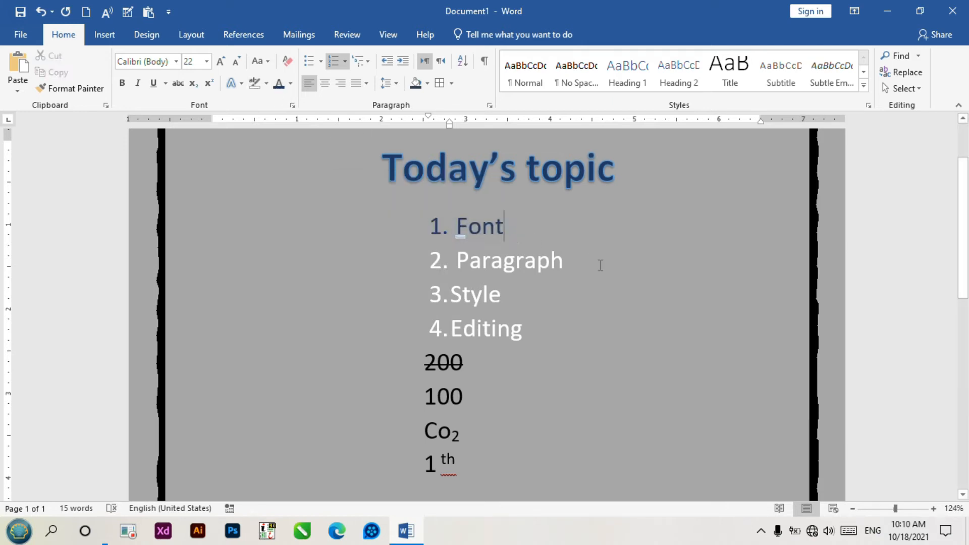
Step: Select the lines from "Font" to "1 th" and apply the solid round bullet style
scroll(591, 279, down, 2)
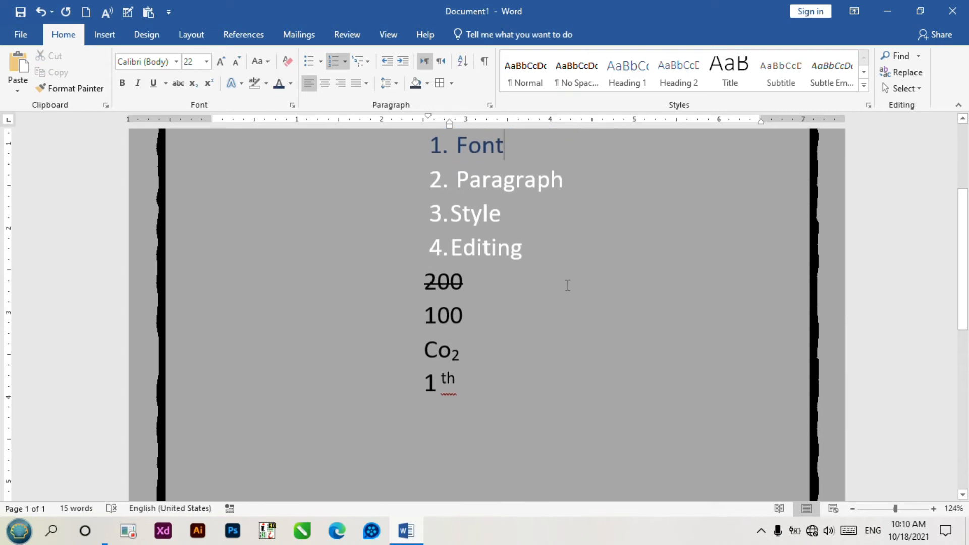
scroll(588, 269, down, 1)
scroll(588, 269, down, 1)
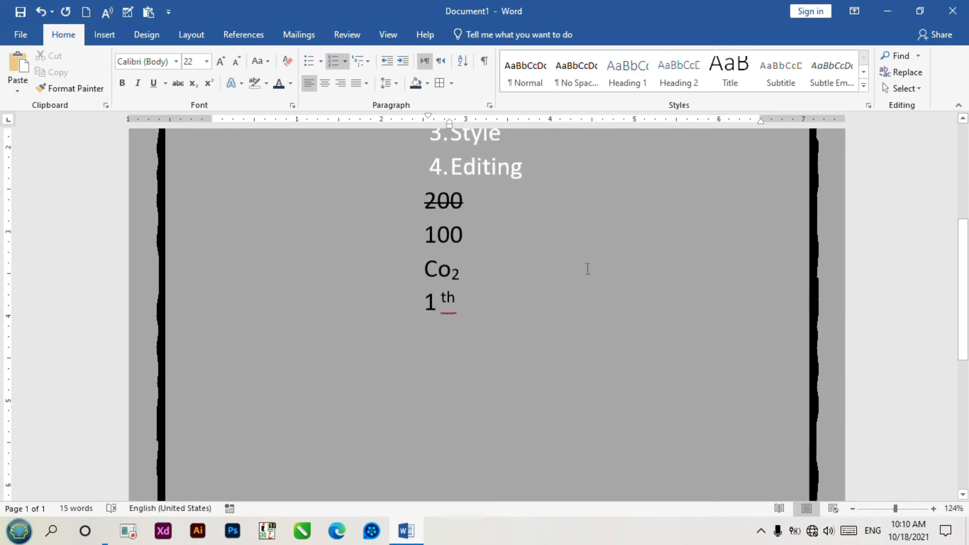
click(456, 342)
scroll(460, 353, up, 2)
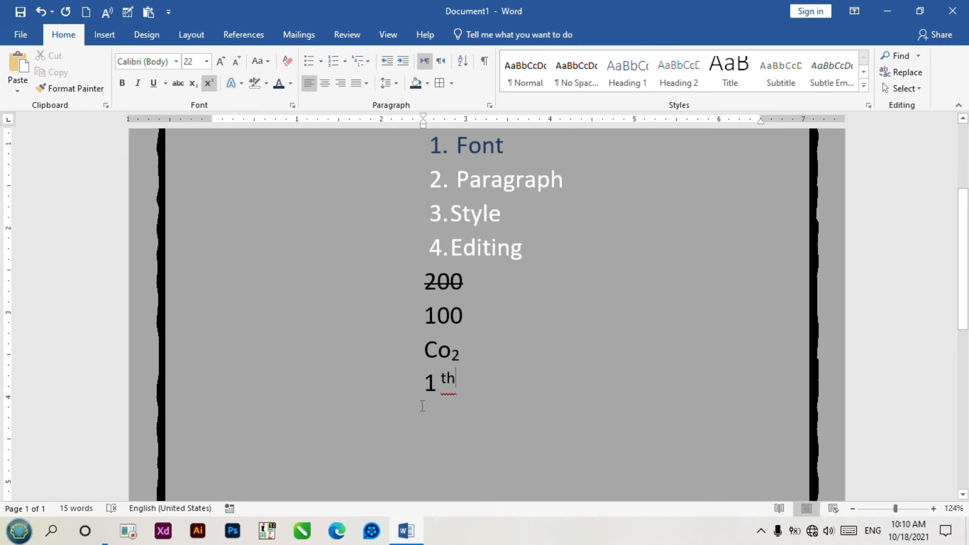
drag(455, 416, 403, 132)
scroll(478, 218, up, 1)
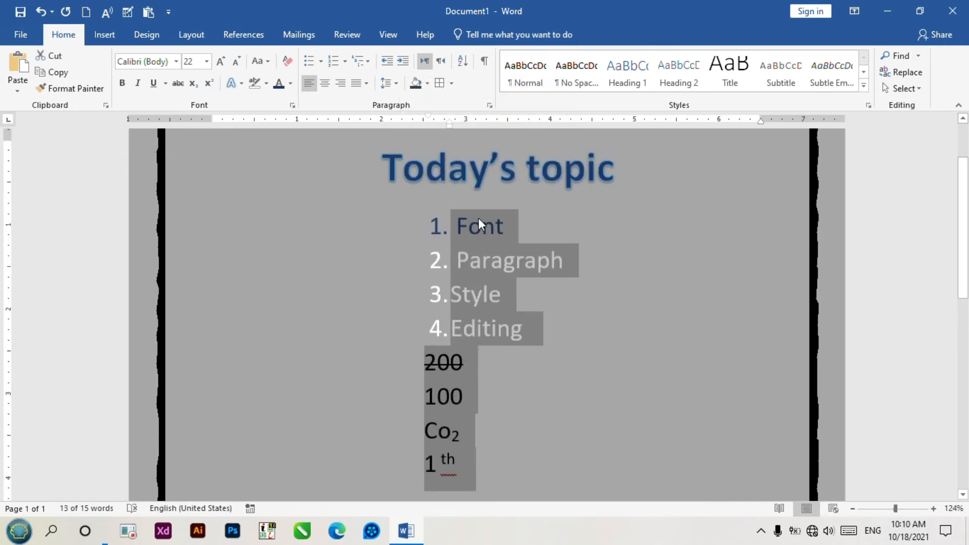
click(55, 75)
click(321, 63)
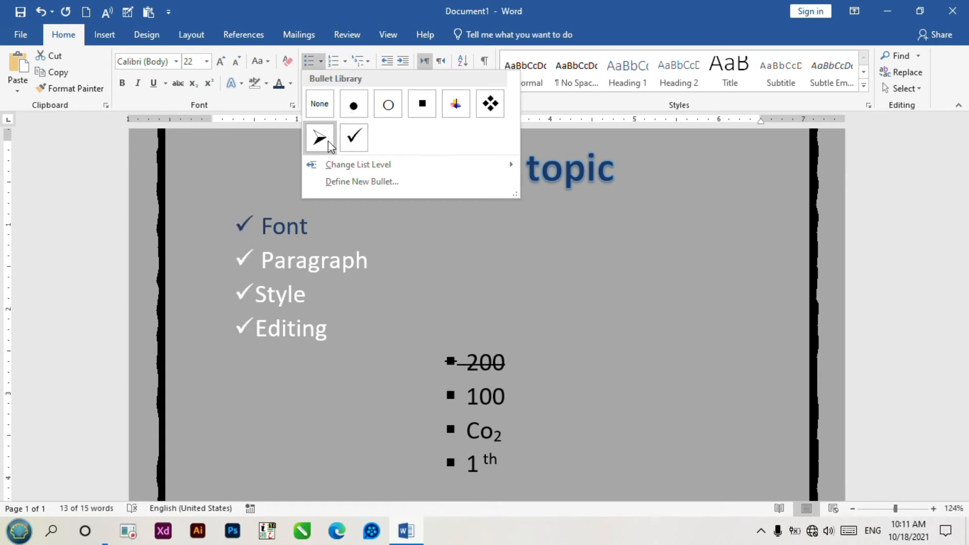
click(353, 106)
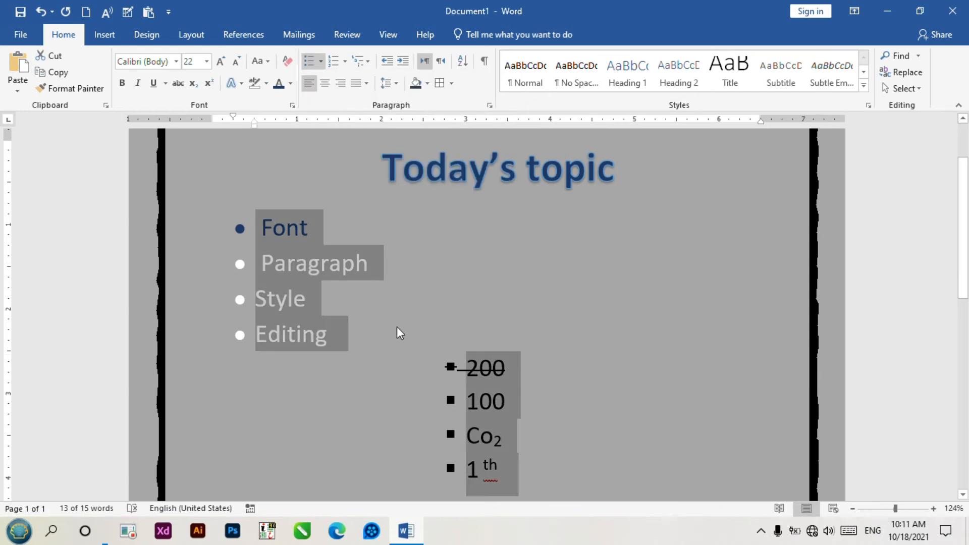
Step: Center the bulleted lines from "Font" to "1 th"
click(325, 84)
click(569, 290)
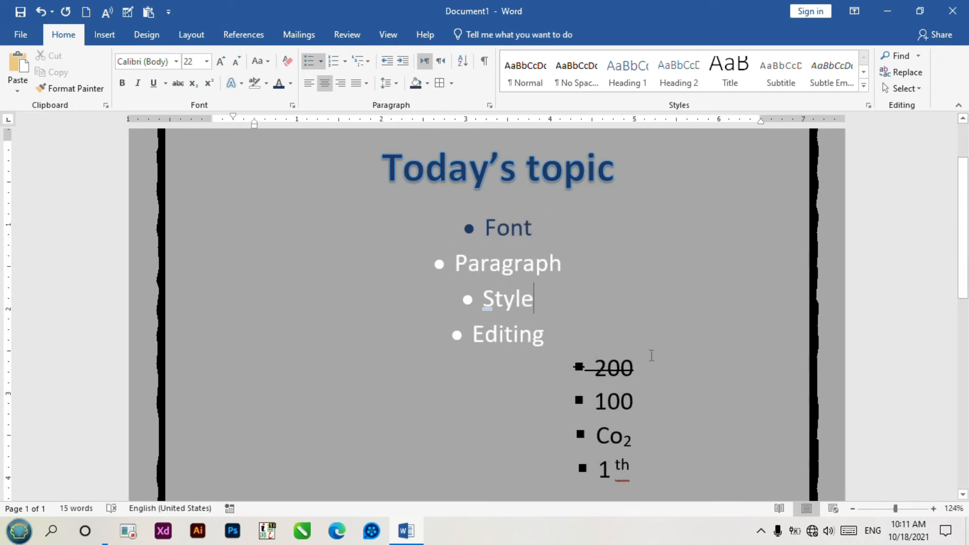
drag(652, 356, 536, 448)
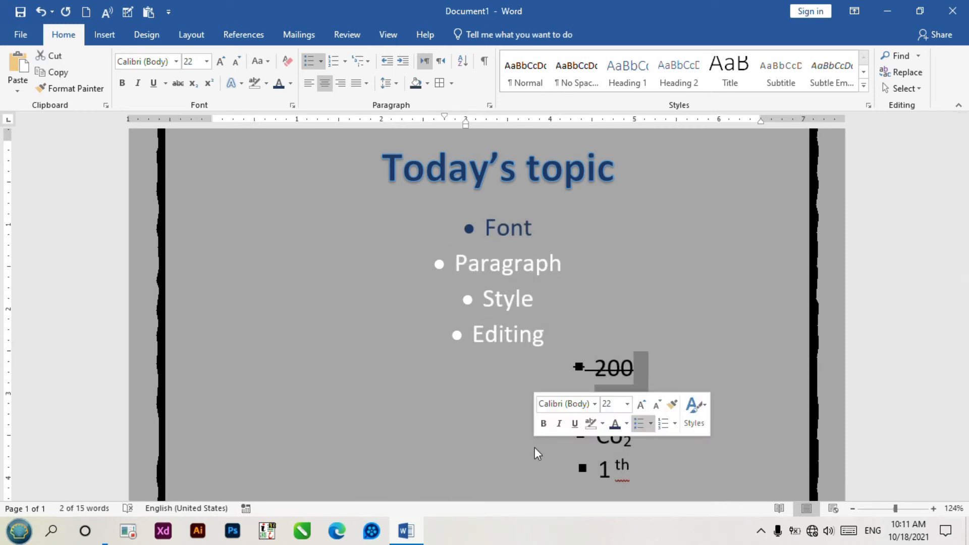
Step: Undo the centering, the bullets and the font color change on the list lines
key(ctrl+z)
key(ctrl+z)
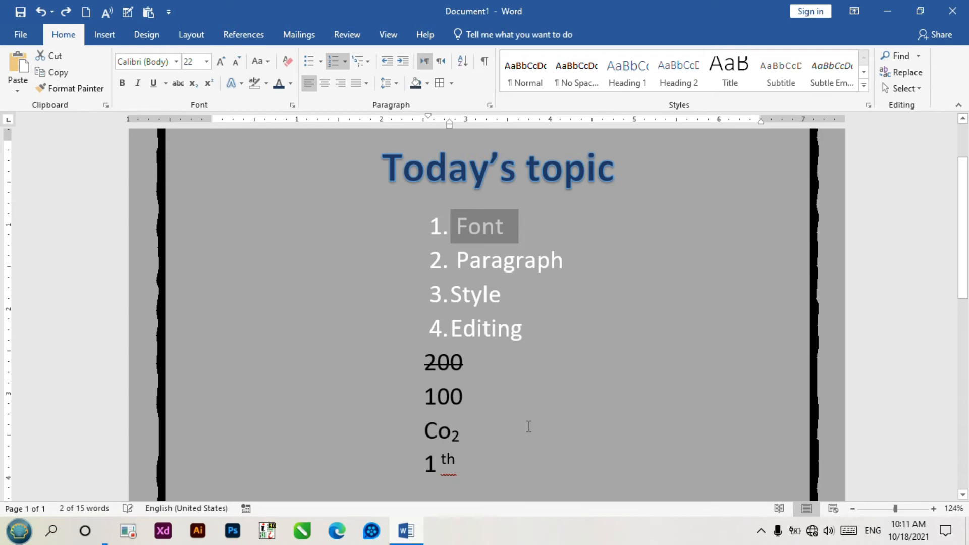
Step: Try to start a manually numbered list with "1)" on a new line below "1 th"
scroll(549, 393, down, 1)
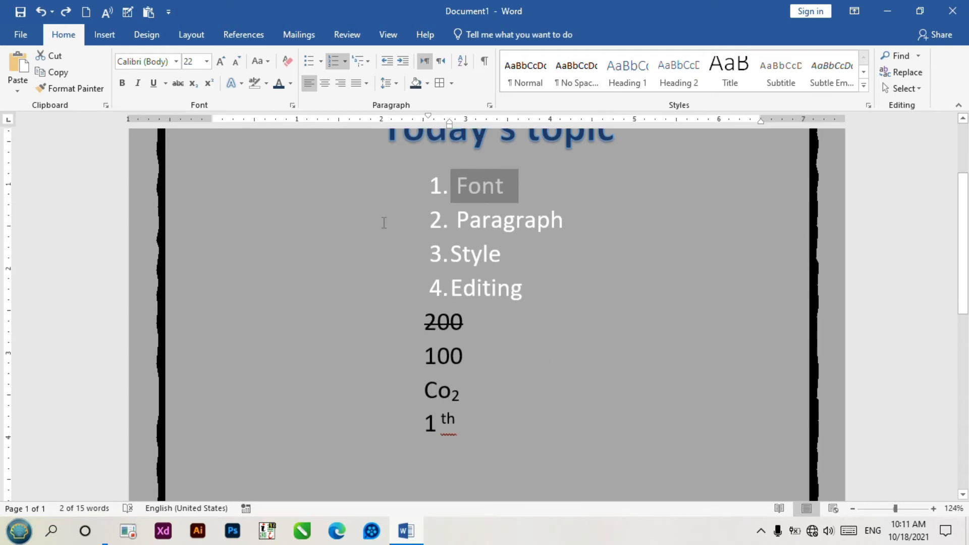
scroll(384, 222, down, 5)
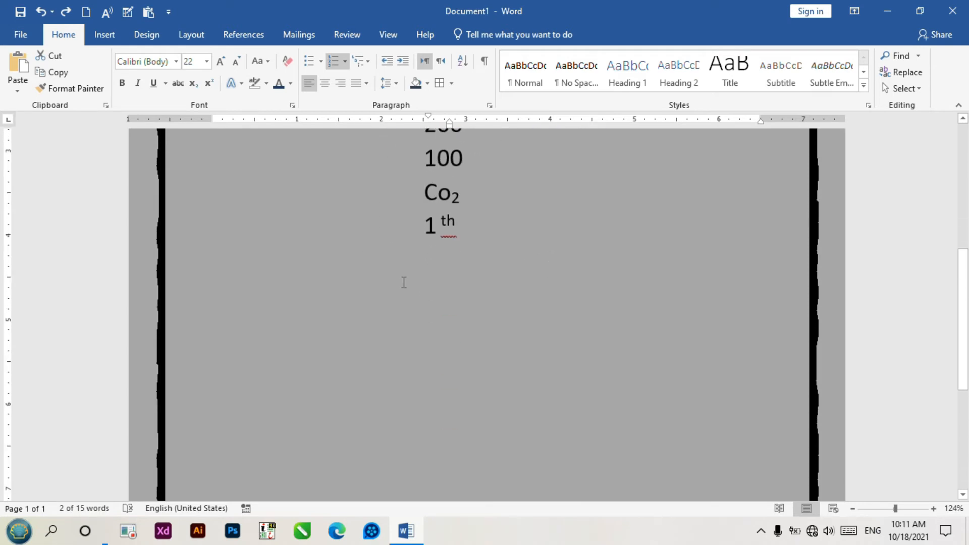
click(426, 290)
click(462, 224)
key(Return)
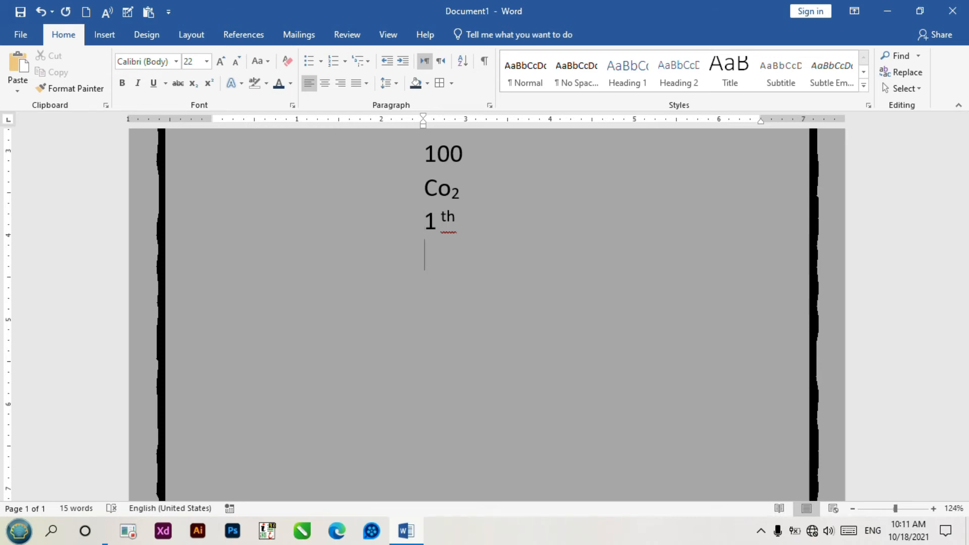
text(1))
key(Return)
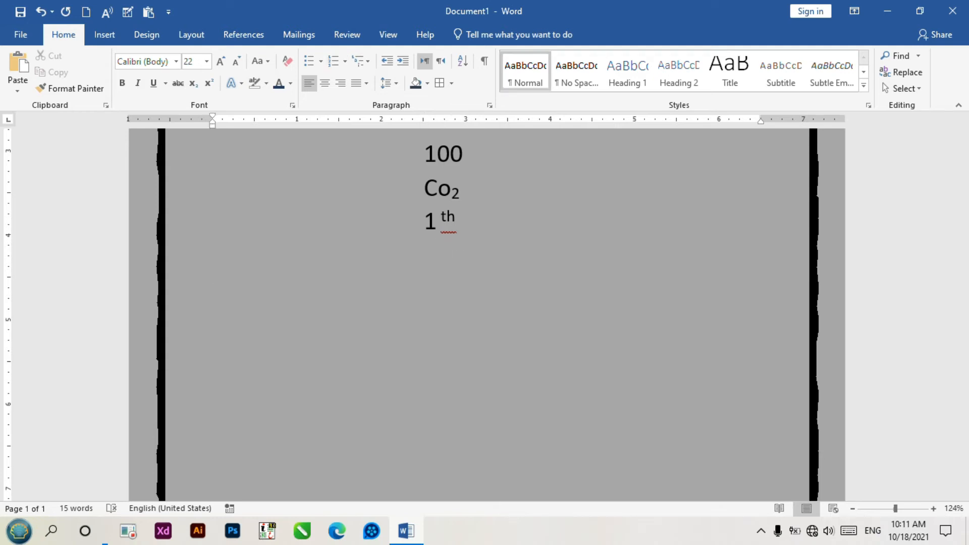
key(ctrl+z)
key(Return)
key(BackSpace)
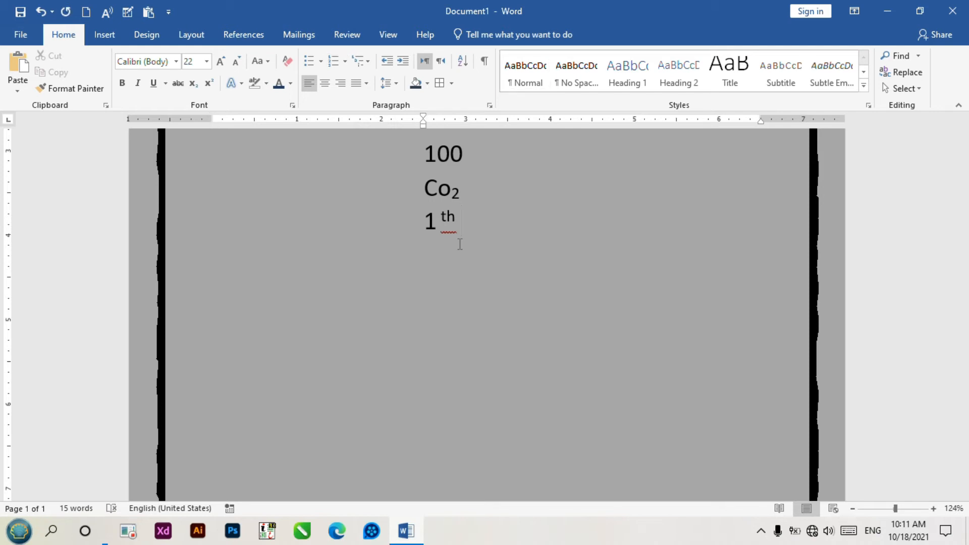
Step: Enter the list numbers 1, 2 and 3 by hand on separate lines below "1 th"
key(Return)
text(1)
text())
key(BackSpace)
key(BackSpace)
text(10)
key(BackSpace)
key(Return)
key(BackSpace)
key(BackSpace)
key(Return)
text(2)
key(Return)
text(3)
Step: Delete the manually entered numbers, leaving one empty line below "1 th"
key(BackSpace)
key(BackSpace)
key(BackSpace)
key(BackSpace)
key(BackSpace)
key(BackSpace)
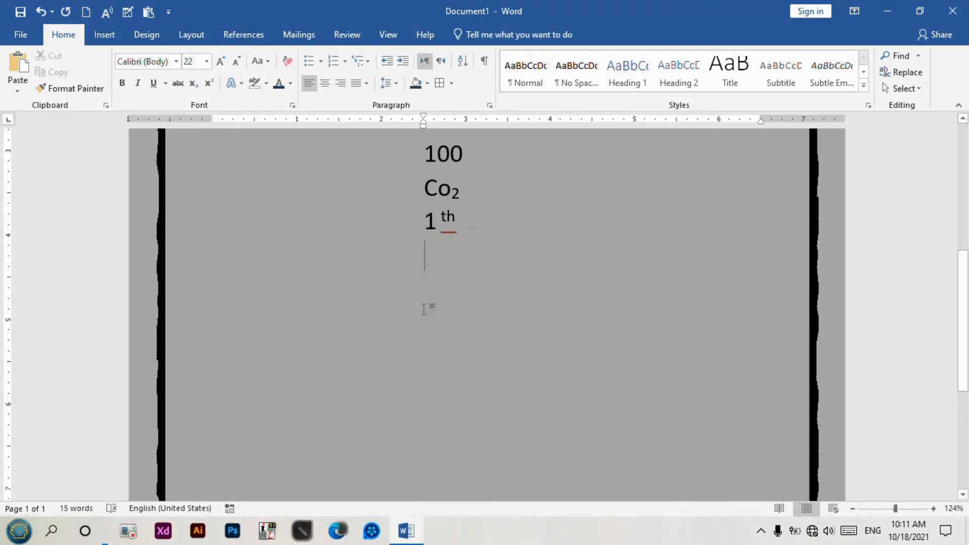
Step: Apply the "1) 2) 3)" numbering format to the empty line and enter "G1" as the first item
click(344, 62)
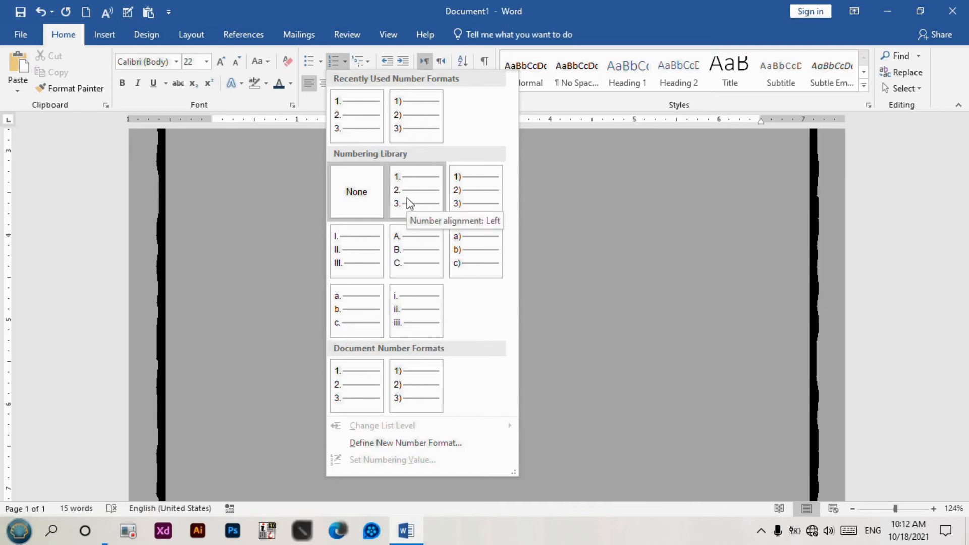
click(484, 198)
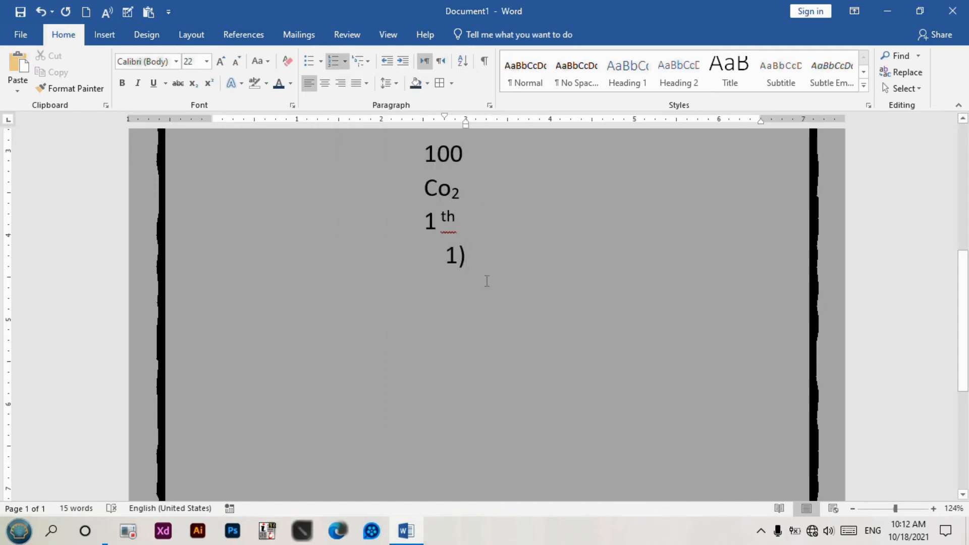
text(gf)
key(BackSpace)
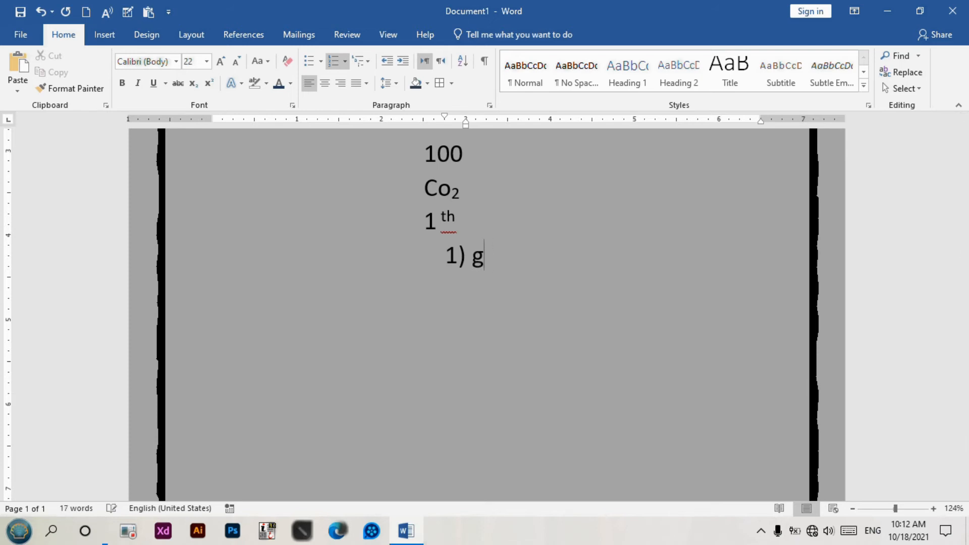
key(BackSpace)
text(g)
key(BackSpace)
text(G1)
key(Return)
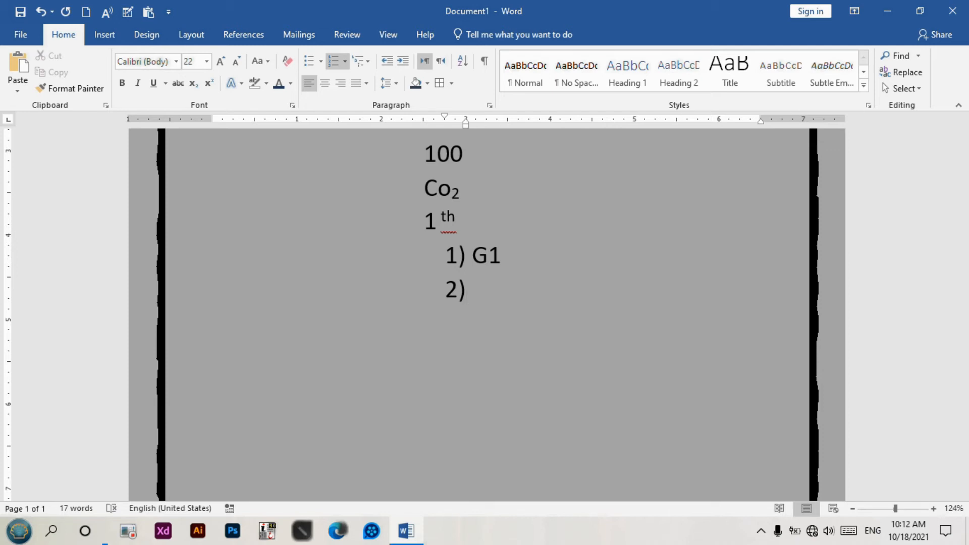
Step: Remove the empty second item and replace "G1" with "Q1"
key(BackSpace)
key(BackSpace)
key(BackSpace)
key(BackSpace)
key(BackSpace)
text(q)
key(BackSpace)
text(Q1)
Step: Add the second-level sub-item "We" under "Q1" and start another item below it
key(Return)
key(Tab)
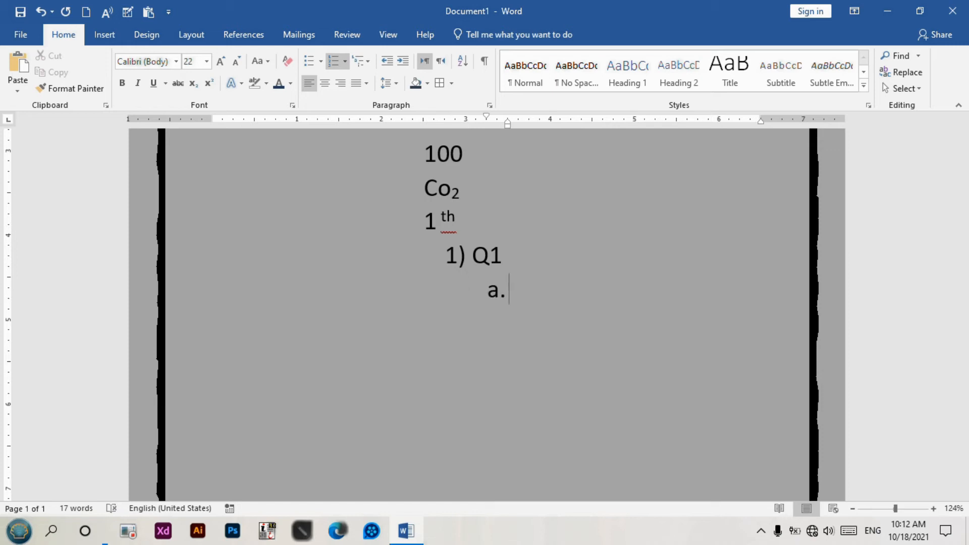
text(we)
key(Tab)
key(BackSpace)
key(Return)
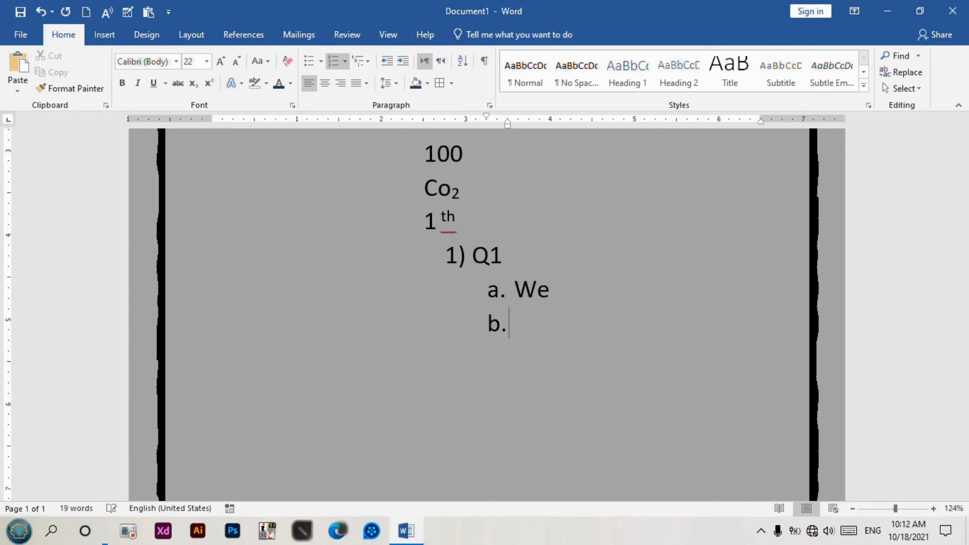
Step: Try promoting, removing and re-adding the empty list item below "We" at different list levels
key(shift+Tab)
key(BackSpace)
key(BackSpace)
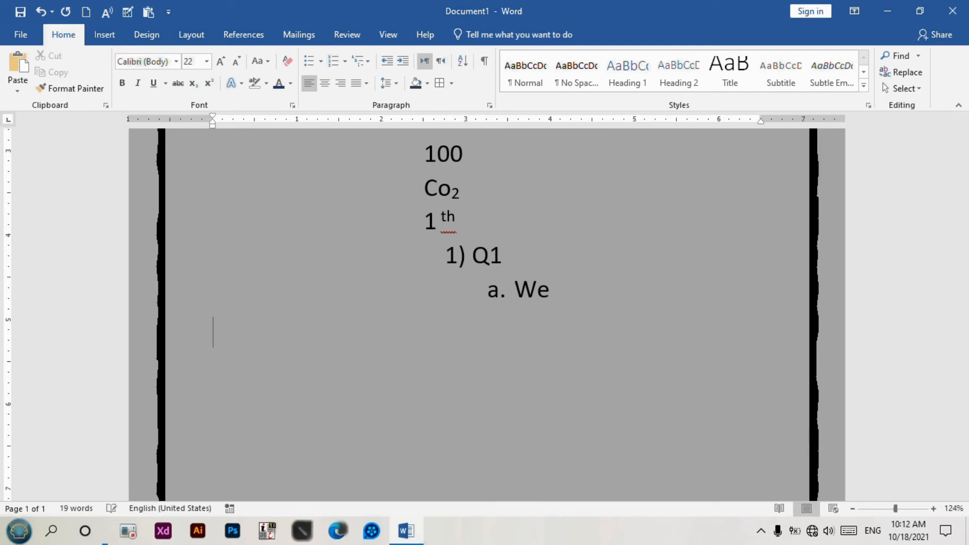
key(BackSpace)
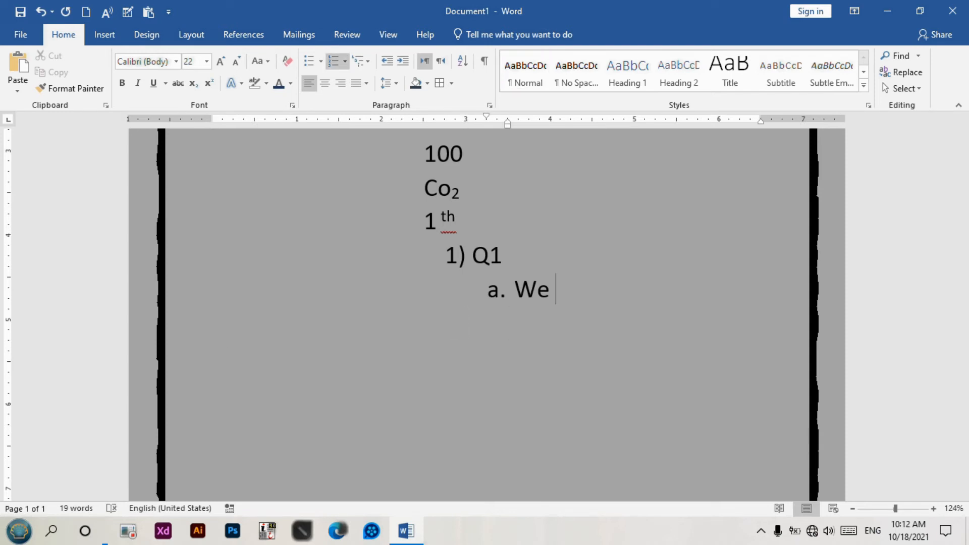
key(Return)
key(Tab)
key(shift+Tab)
key(shift+Tab)
Step: Delete the whole sample numbered list with "Q1" and "We" below "1 th"
key(BackSpace)
key(BackSpace)
key(BackSpace)
key(BackSpace)
key(BackSpace)
key(BackSpace)
key(BackSpace)
key(BackSpace)
key(BackSpace)
key(BackSpace)
key(BackSpace)
key(BackSpace)
key(BackSpace)
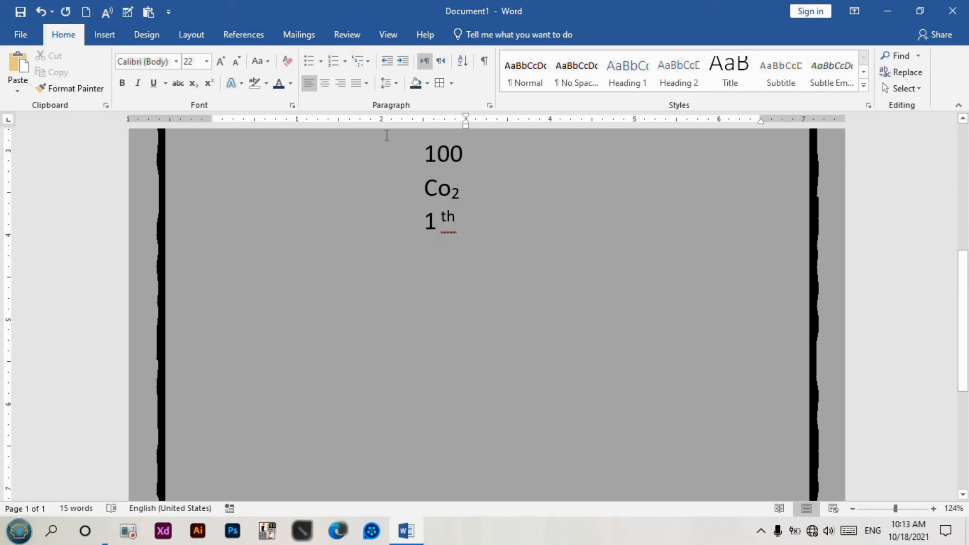
Step: Start a multilevel list in the 1) a) i) style below "1 th" with "A1" as its first item
click(372, 66)
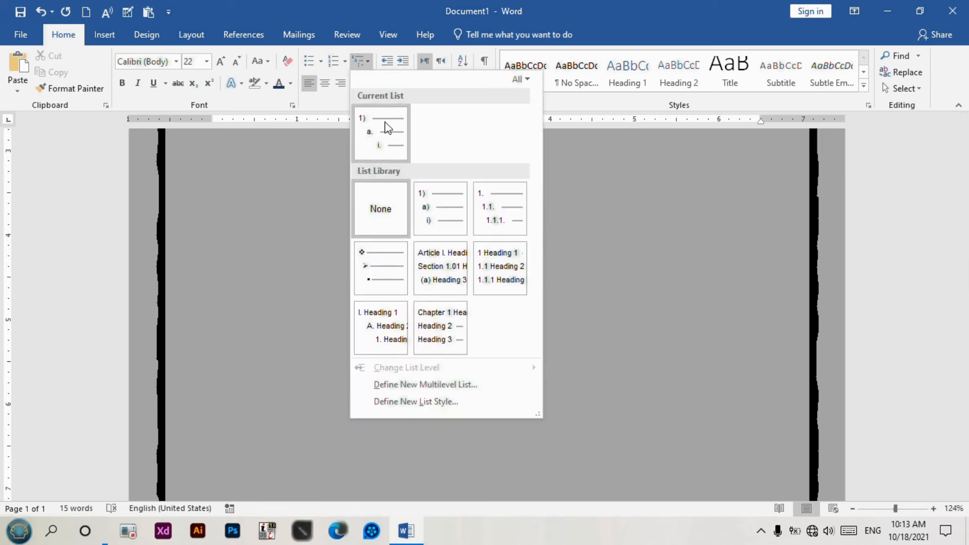
click(427, 208)
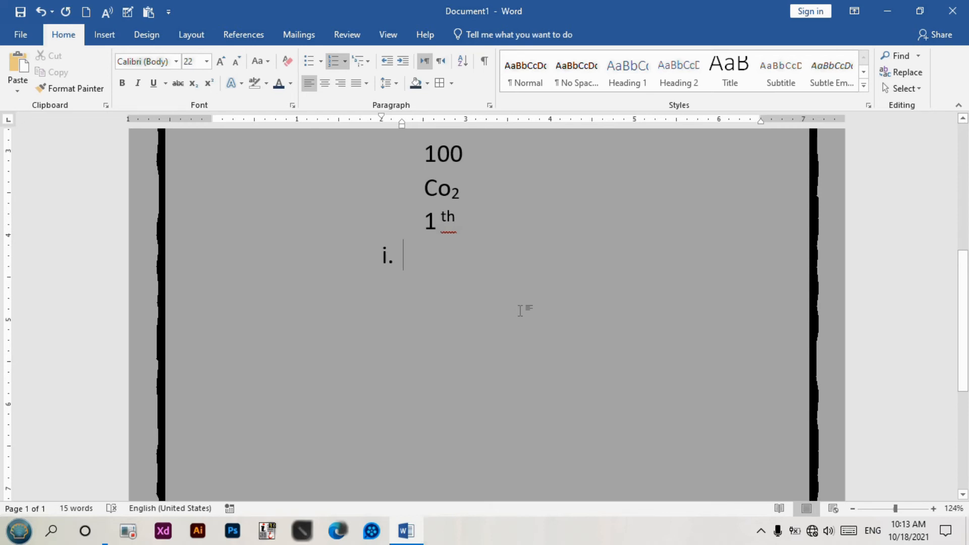
text(A1)
key(Return)
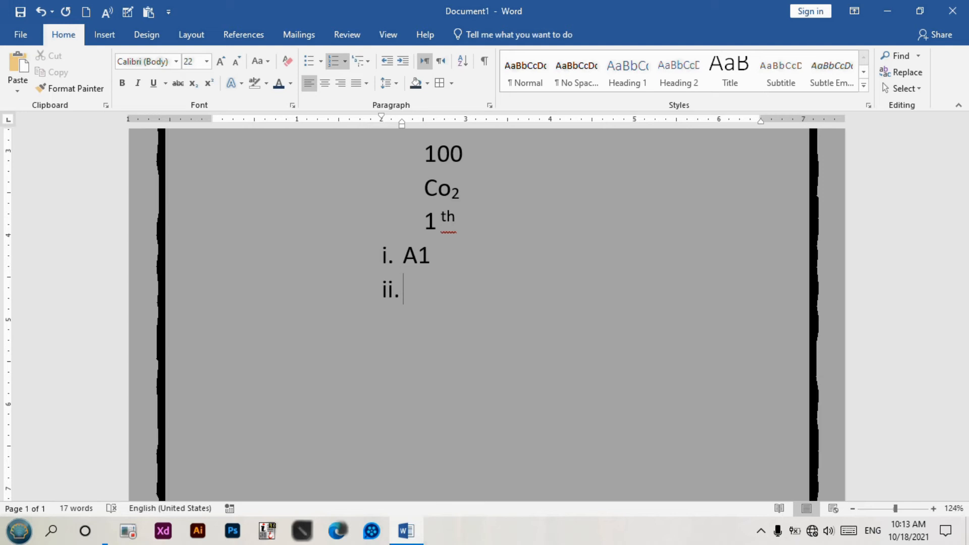
Step: Try promoting the empty item below "A1" to higher list levels
key(shift+Tab)
key(shift+Tab)
key(shift+Tab)
key(shift+Tab)
key(shift+Tab)
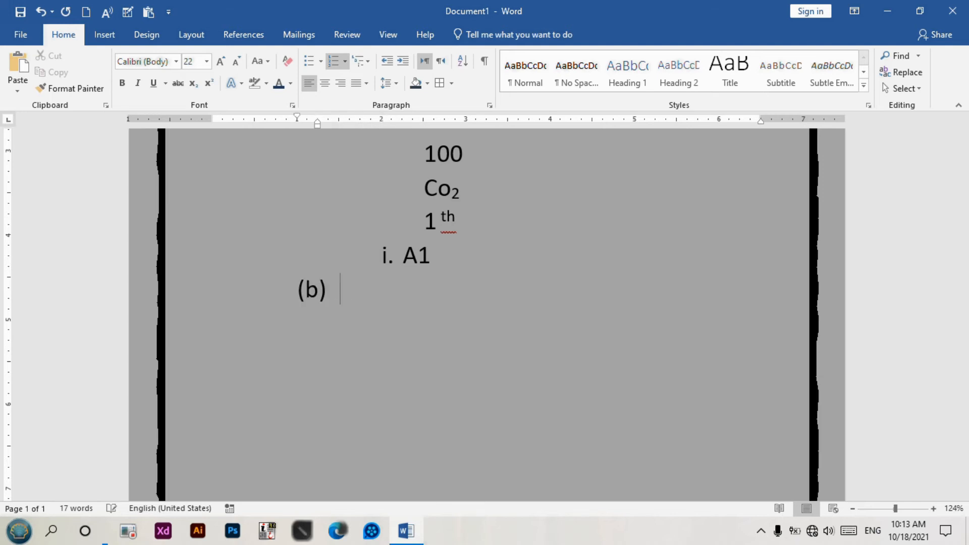
key(shift+Tab)
Step: Delete the empty list item and the "A1" item, leaving a blank line at the page margin below "1 th"
key(BackSpace)
key(BackSpace)
key(BackSpace)
key(BackSpace)
key(BackSpace)
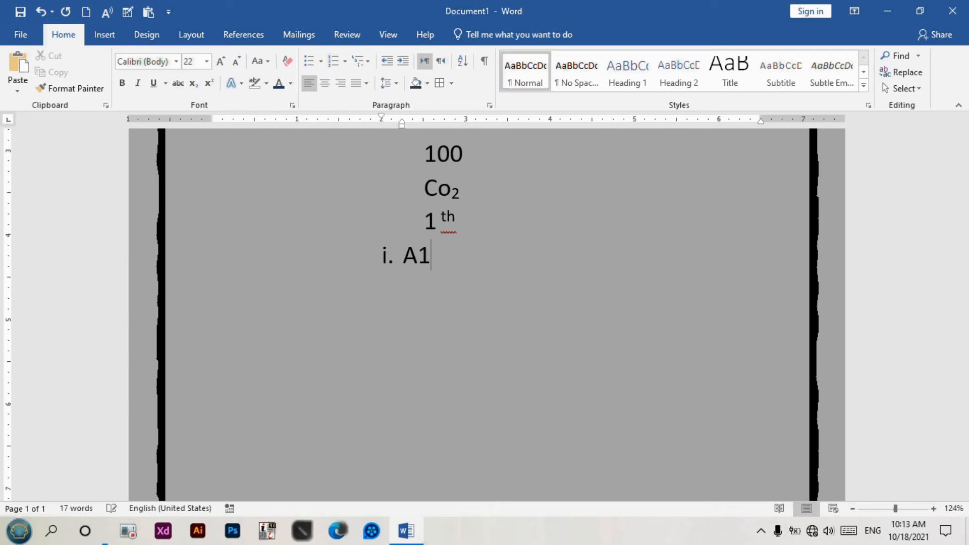
key(BackSpace)
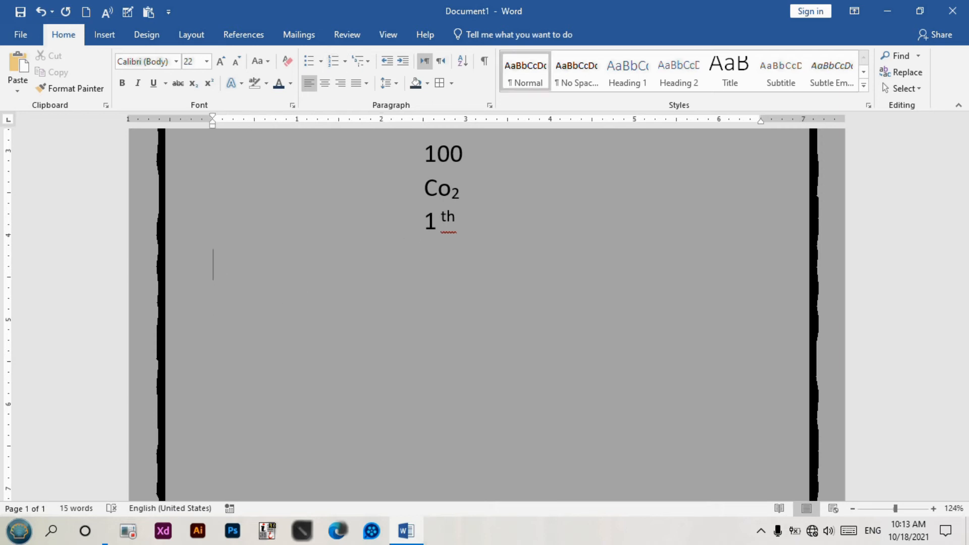
text(a)
key(BackSpace)
Step: Apply the 1) a) i) multilevel list to the blank line at the margin and enter "A1" as its first item
click(367, 62)
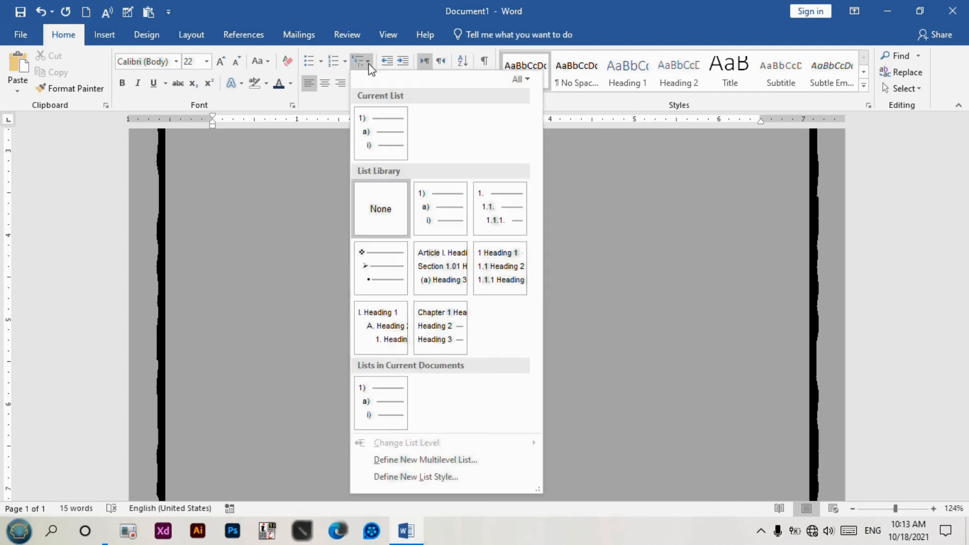
click(437, 217)
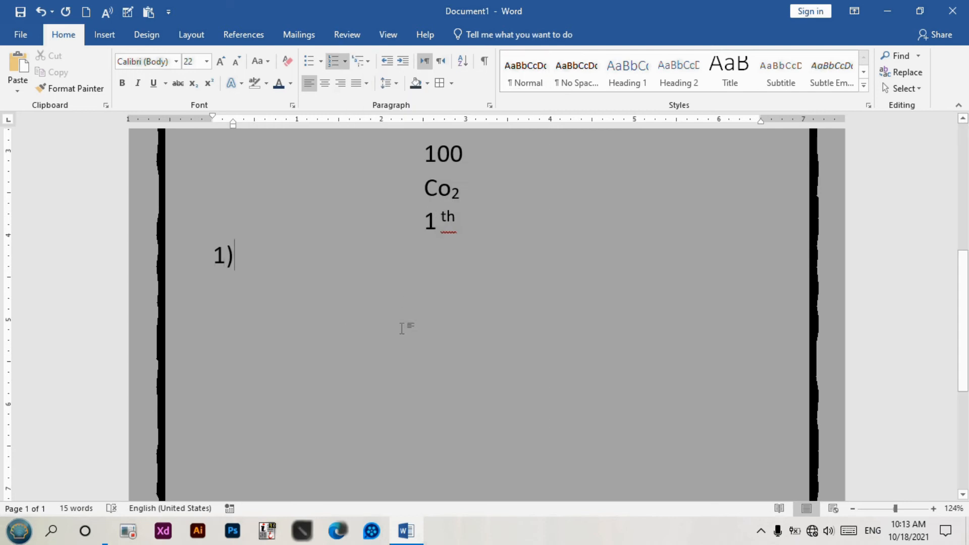
text(a1)
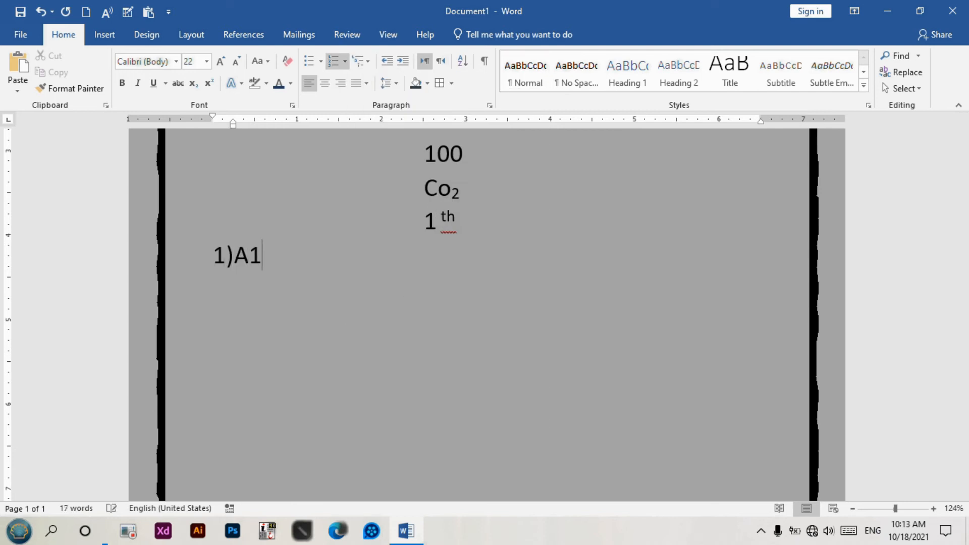
Step: Add the second-level item "Ao" under "A1"
key(Return)
key(Tab)
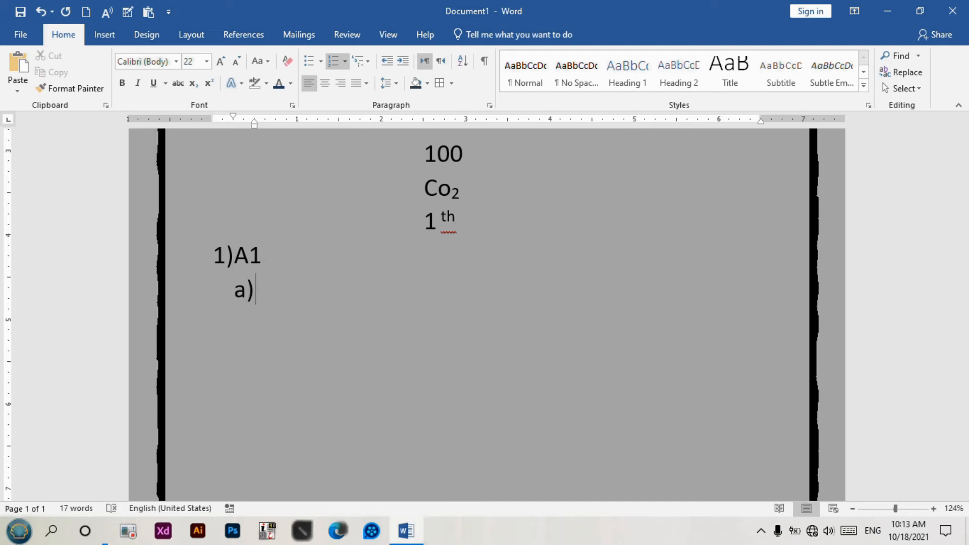
text(as)
key(BackSpace)
text(o)
Step: Add the third-level item "Aa" under "Ao" and the fourth-level item "A" beneath it
key(Return)
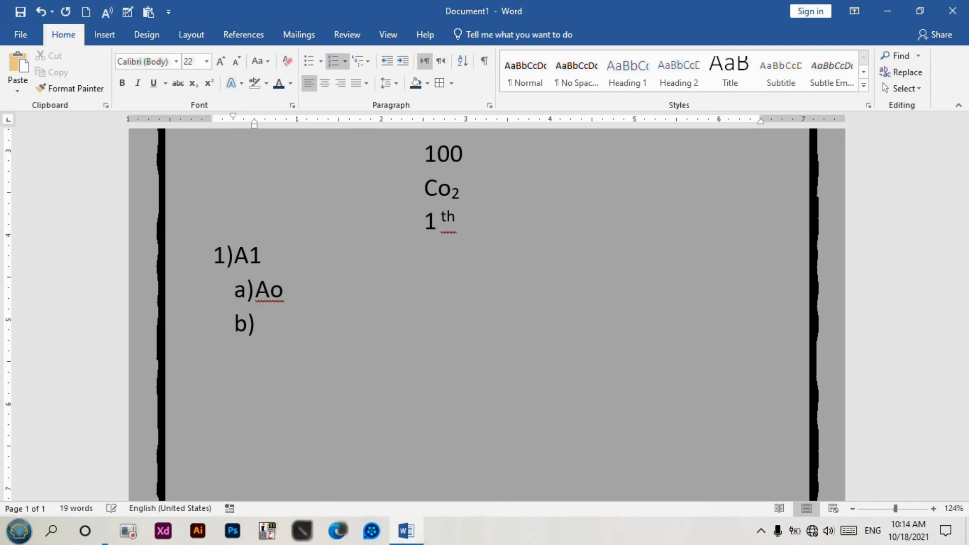
key(Tab)
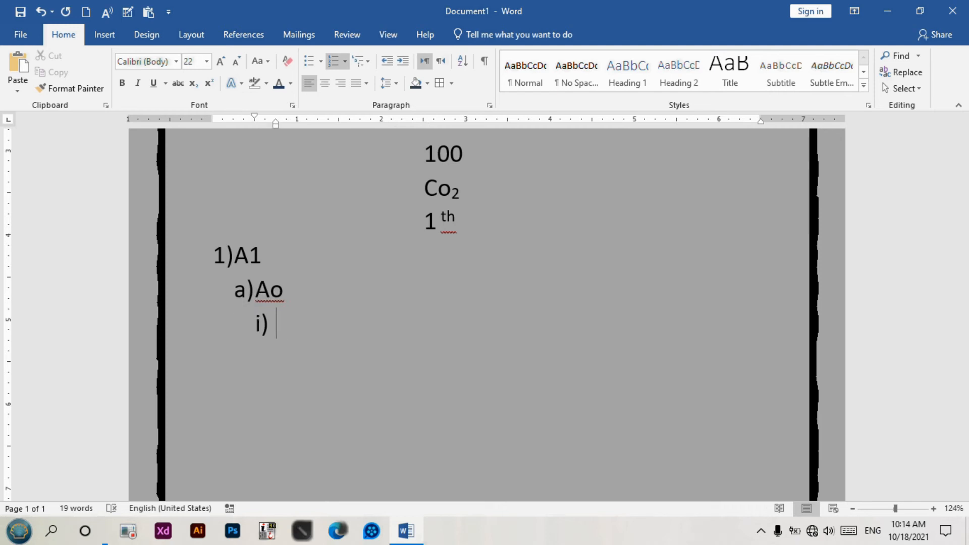
text(aa)
key(Return)
key(Tab)
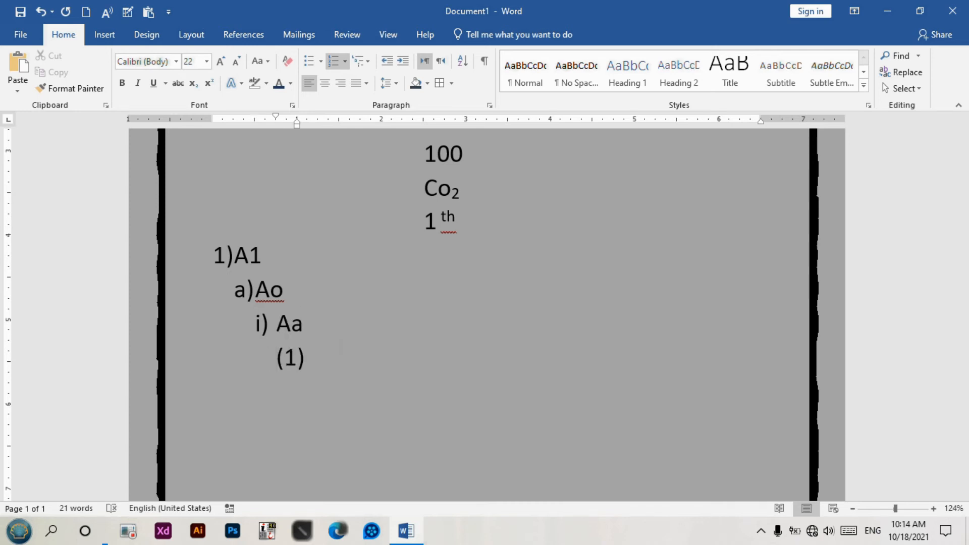
text(a)
Step: Add the item "Sw" two levels below "A" and demote a new empty item beneath it by three more levels
key(Return)
key(Tab)
key(Tab)
text(sw)
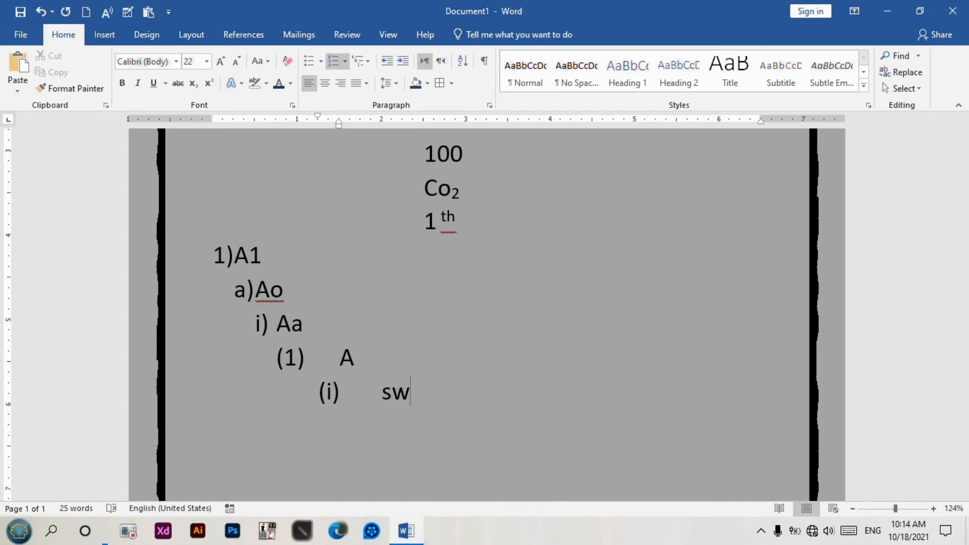
key(Return)
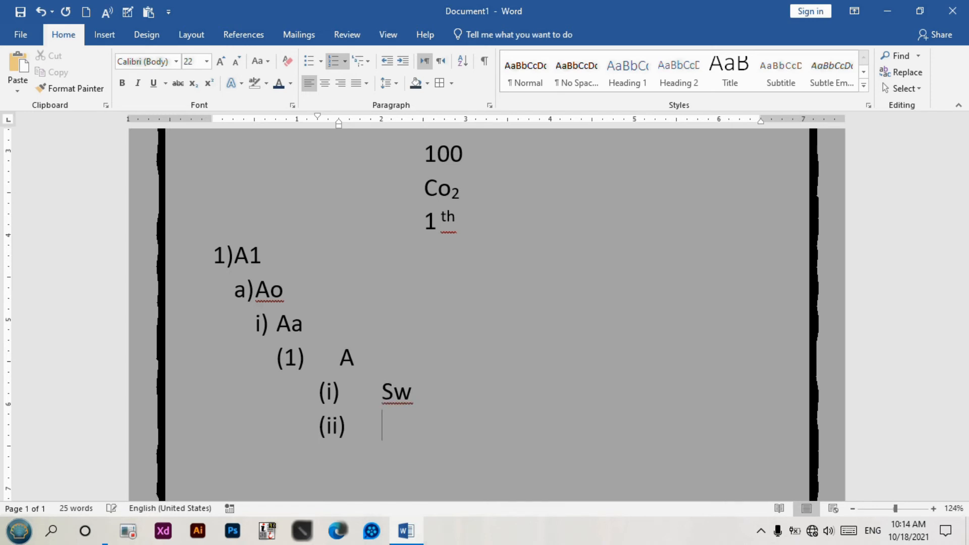
key(Tab)
key(Tab)
key(Tab)
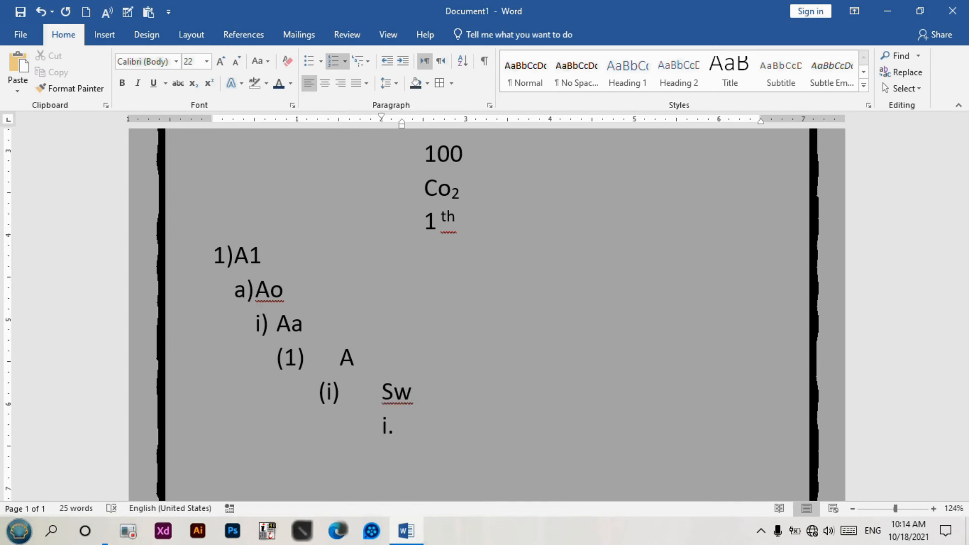
Step: Delete the whole sample multilevel list from "A1" to "Sw" below "1 th"
key(BackSpace)
key(BackSpace)
key(BackSpace)
key(BackSpace)
key(BackSpace)
key(BackSpace)
key(BackSpace)
key(BackSpace)
key(BackSpace)
key(BackSpace)
key(BackSpace)
key(BackSpace)
key(BackSpace)
key(BackSpace)
key(BackSpace)
key(BackSpace)
key(BackSpace)
key(BackSpace)
key(BackSpace)
key(BackSpace)
key(BackSpace)
key(BackSpace)
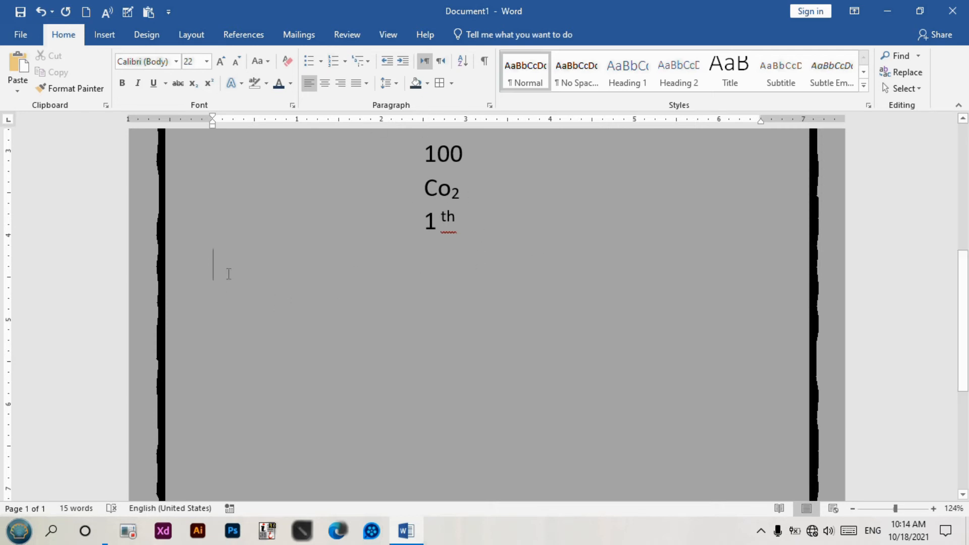
Step: Increase the indent of the blank line below "1 th" and enter "jjjjj" on it
click(403, 69)
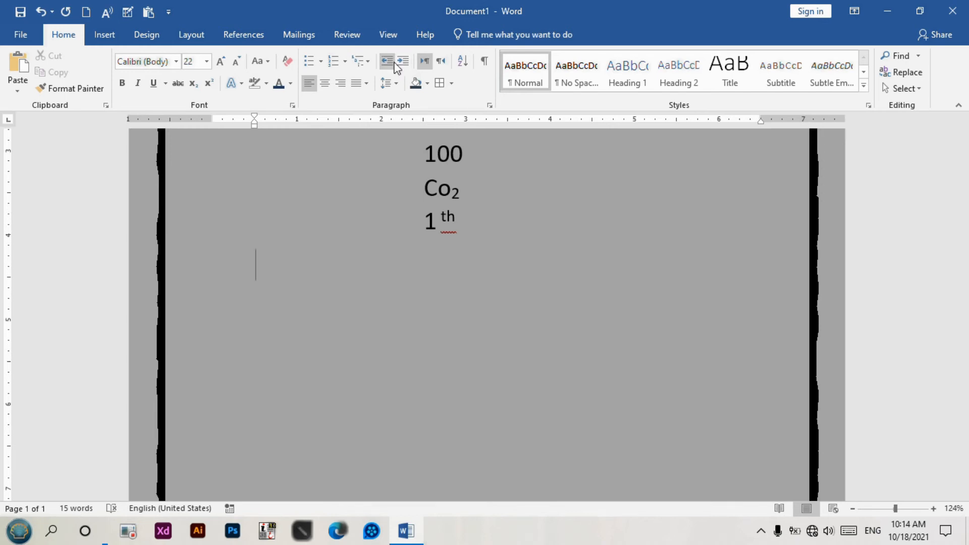
click(404, 67)
text(jjjjj)
click(406, 64)
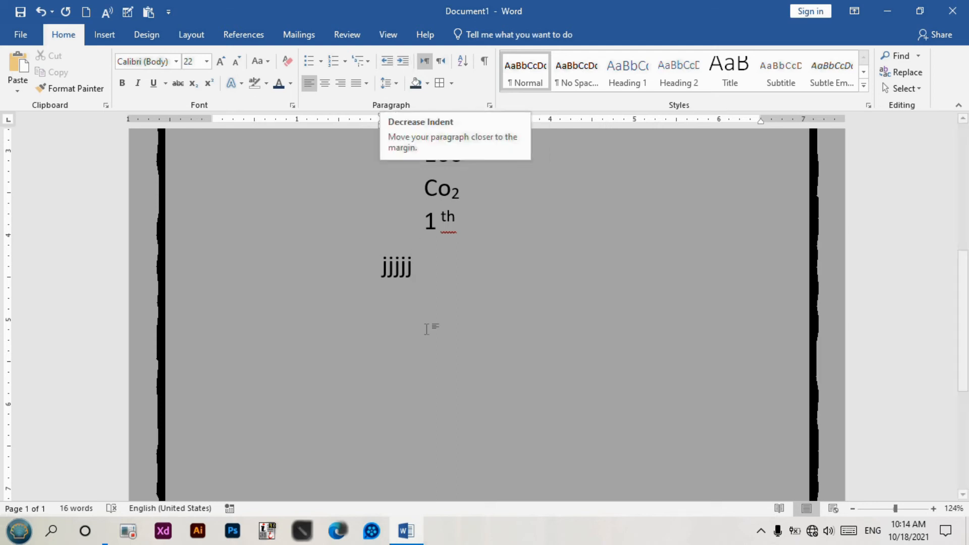
Step: Delete "jjjjj", increase the indent of the line below "1 th" and enter "L;;" there
key(BackSpace)
key(BackSpace)
key(BackSpace)
key(BackSpace)
key(BackSpace)
key(BackSpace)
key(Return)
click(404, 60)
text(L;;)
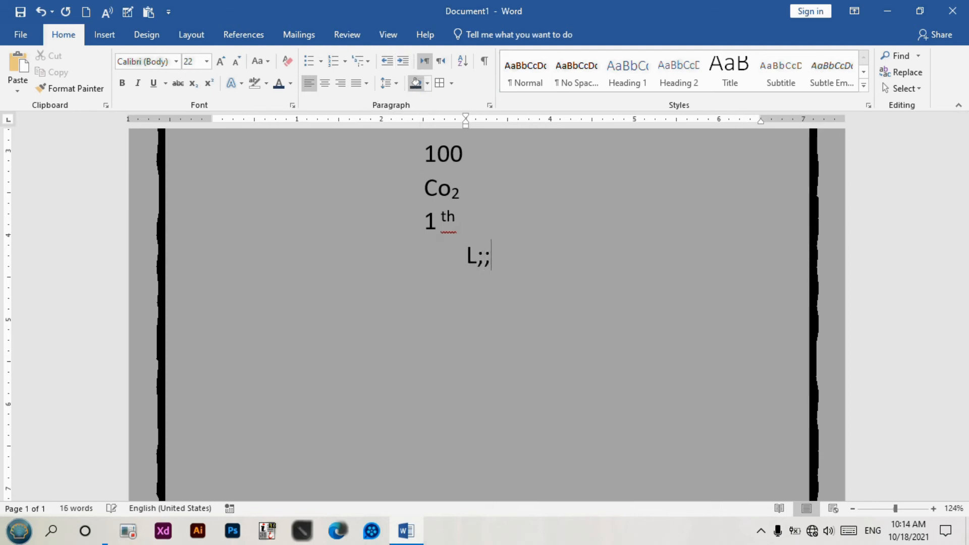
Step: Change the text "L;;" to "Ln" and decrease the line's indent by three steps
key(BackSpace)
key(BackSpace)
text(n)
click(390, 65)
click(390, 66)
click(390, 66)
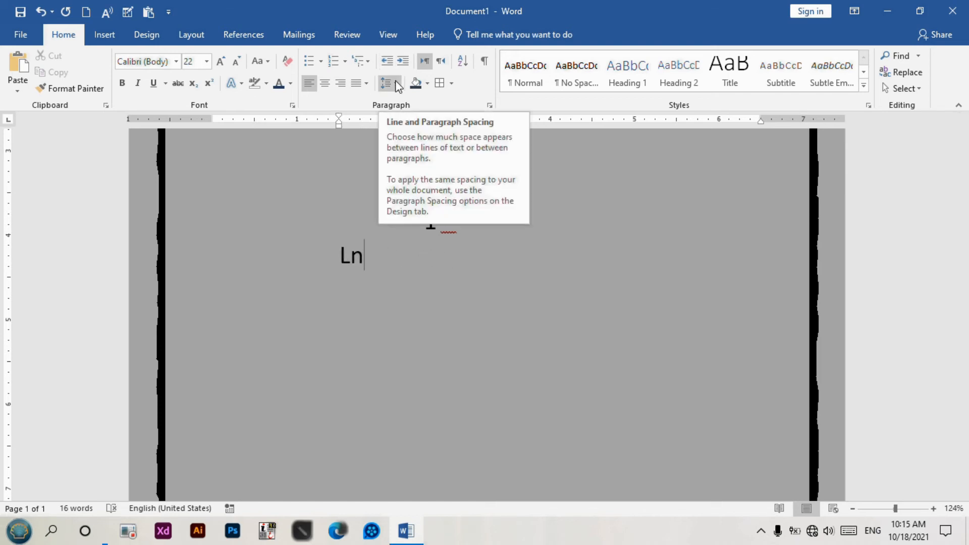
Step: Delete the sample text "Ln" below "1 th"
scroll(434, 195, up, 3)
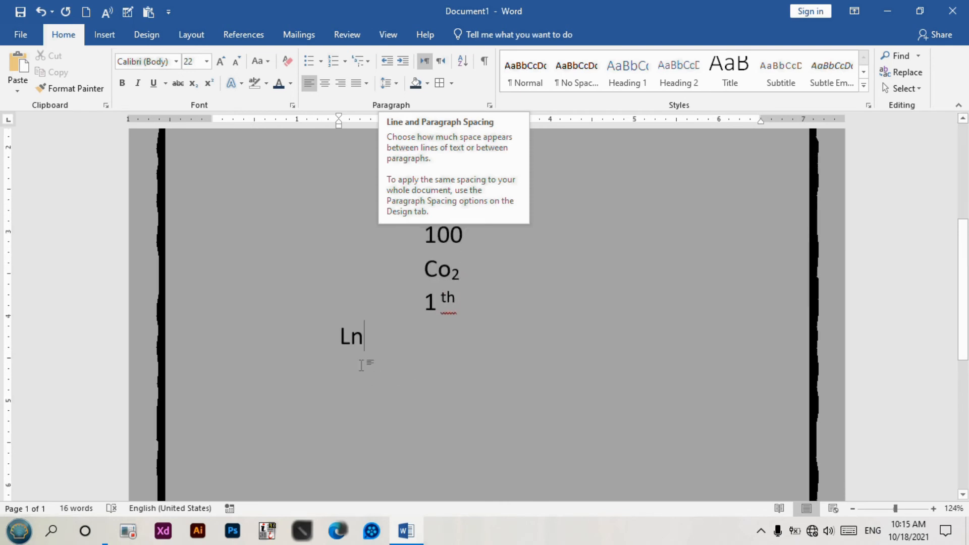
key(shift+Left)
key(BackSpace)
key(BackSpace)
Step: Set the line spacing of the lines from "Font" down to "1 th" to 2.0 and zoom out to 100%
scroll(454, 328, up, 2)
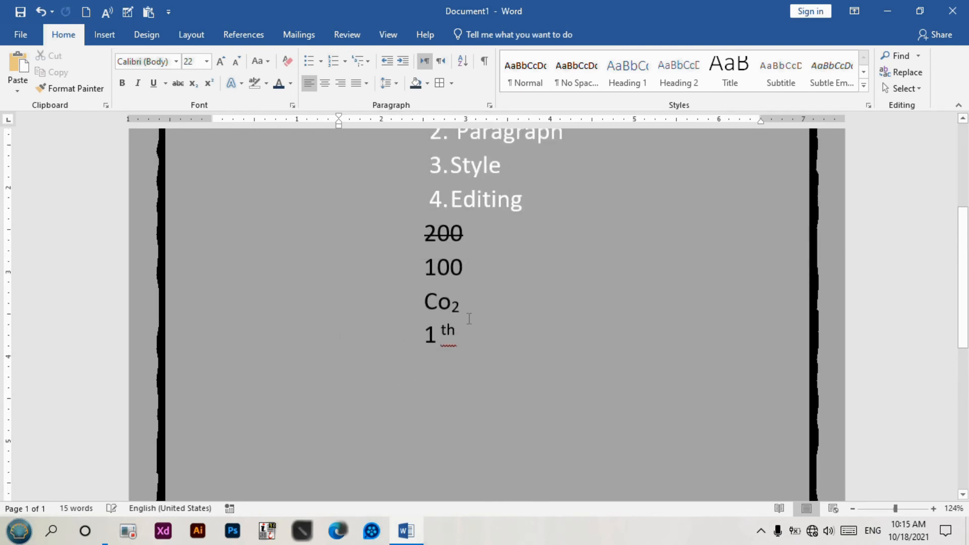
drag(444, 398, 388, 142)
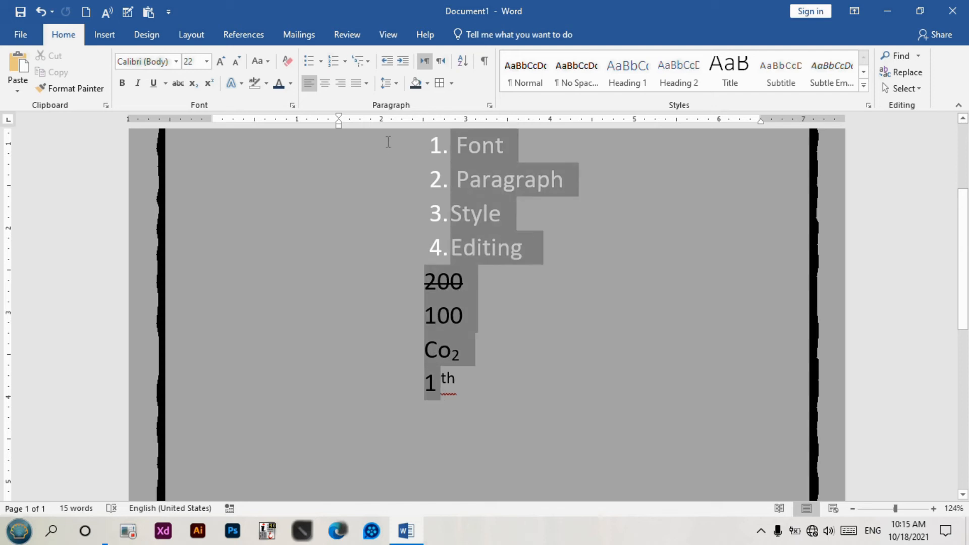
click(392, 85)
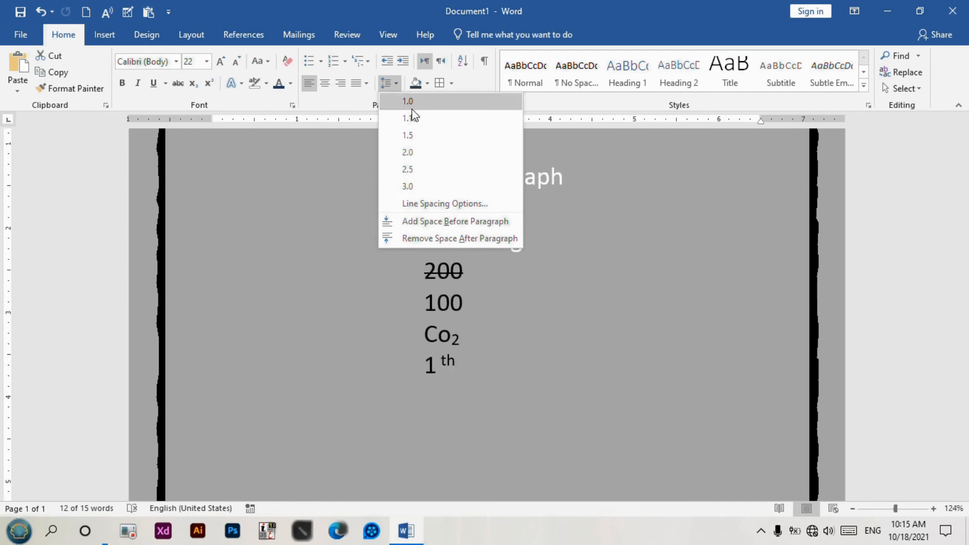
click(406, 154)
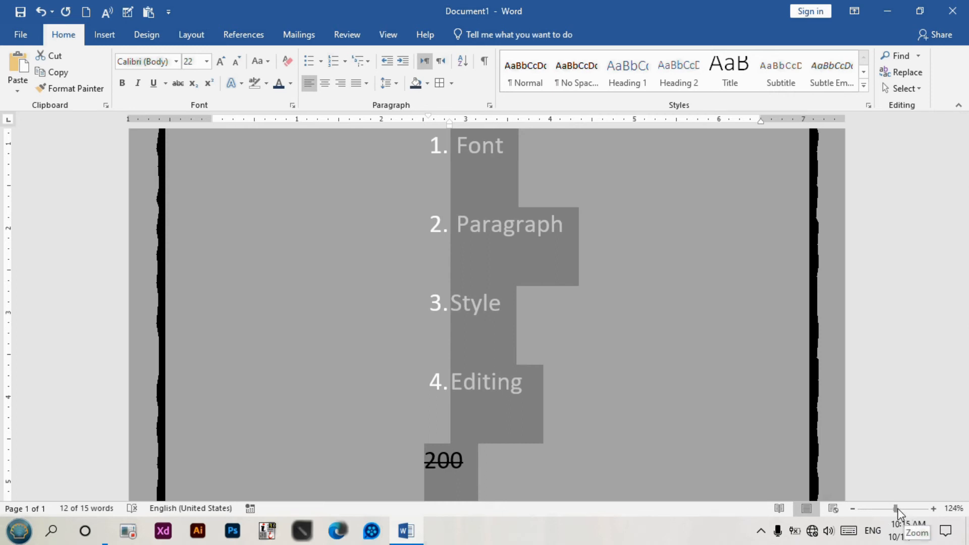
drag(898, 510, 894, 509)
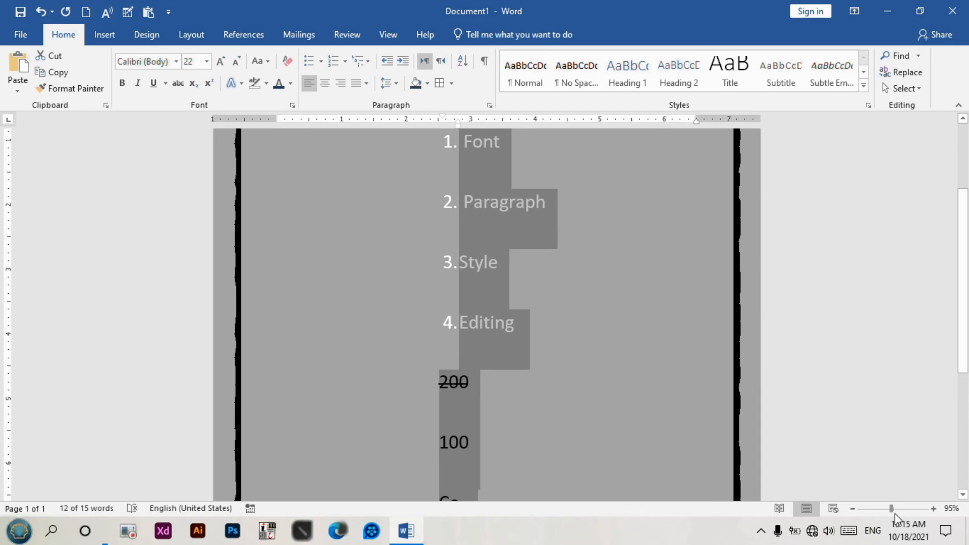
drag(895, 514, 895, 514)
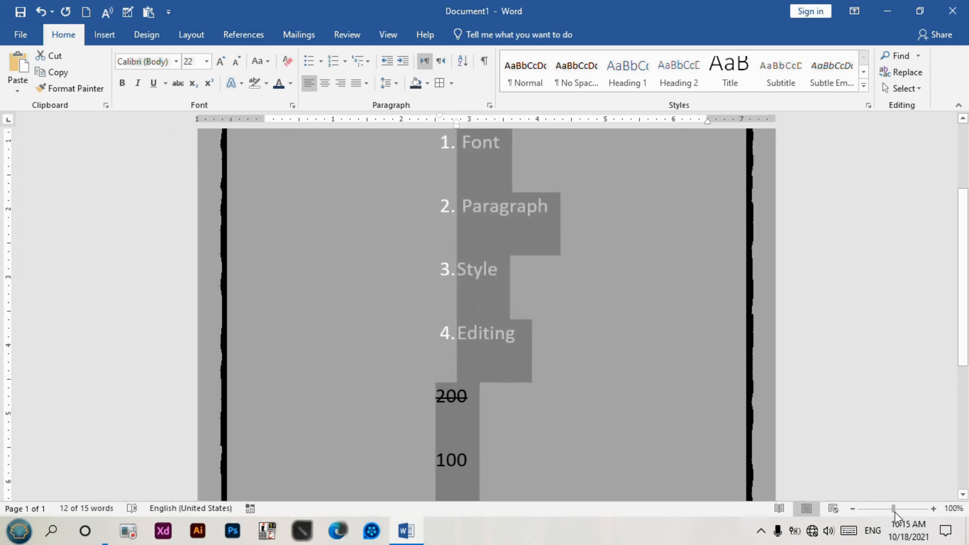
scroll(618, 274, up, 5)
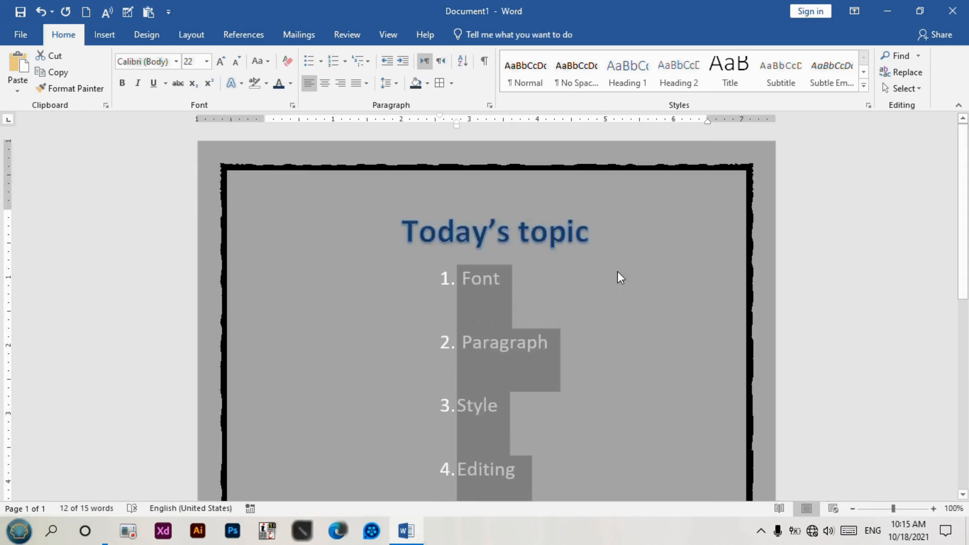
scroll(573, 293, down, 2)
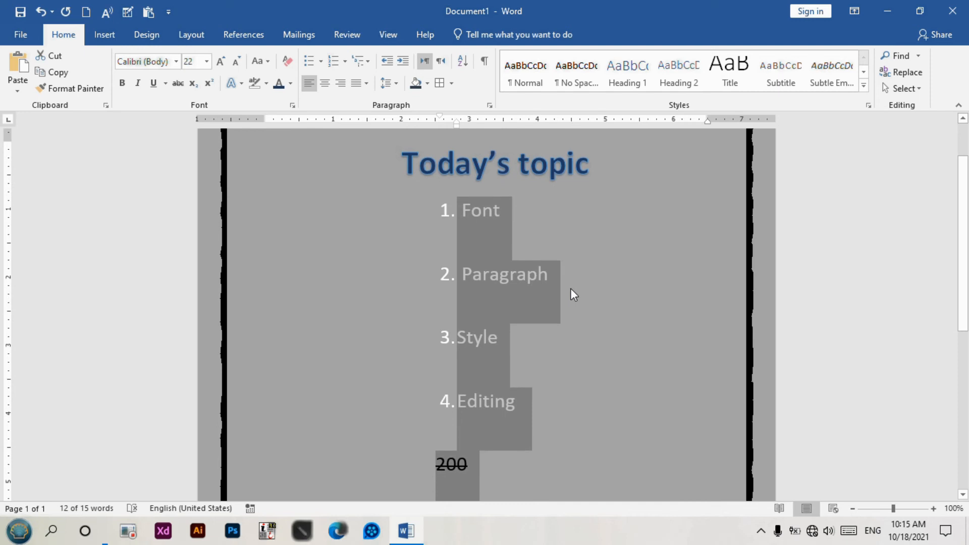
Step: Undo the last line spacing change
key(ctrl+z)
click(618, 273)
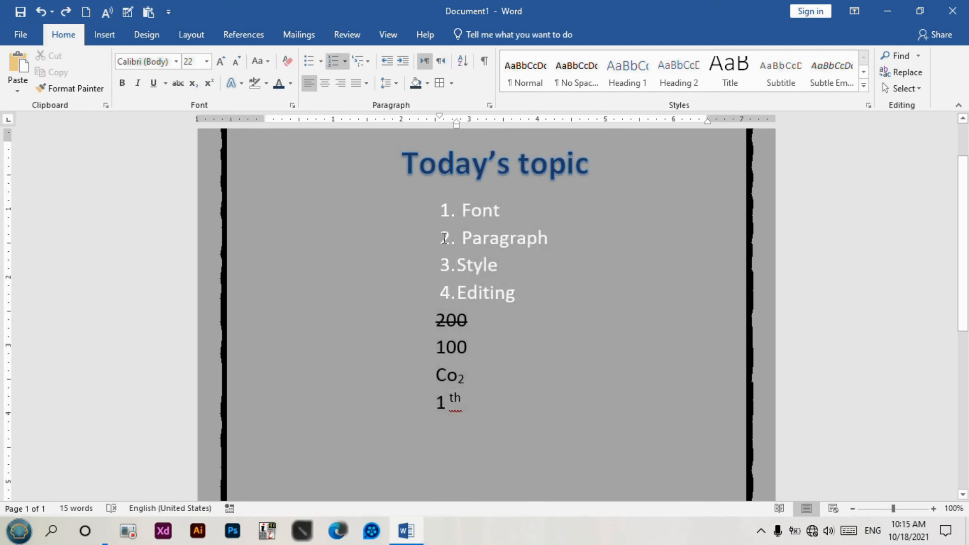
mouse_move(438, 210)
mouse_down()
mouse_move(516, 209)
mouse_move(449, 213)
mouse_up()
click(516, 209)
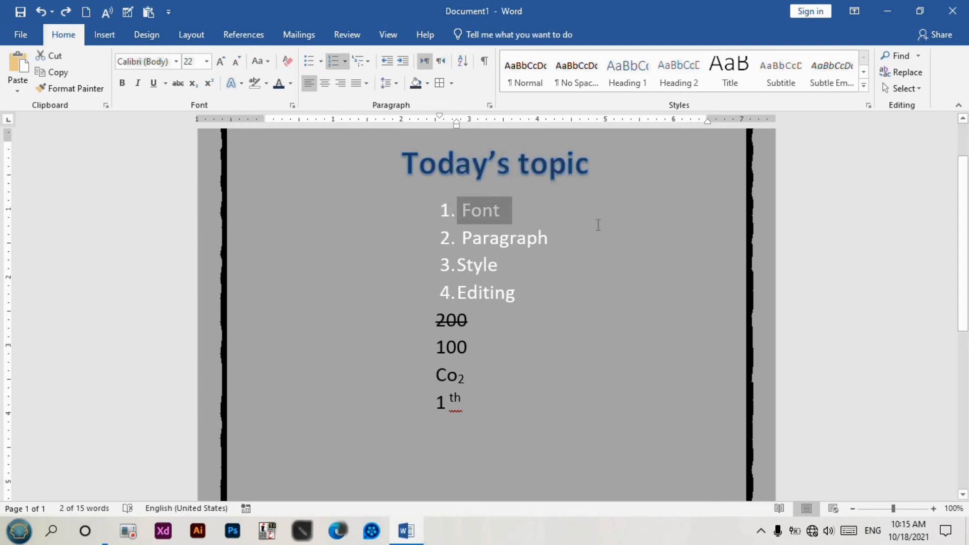
click(576, 235)
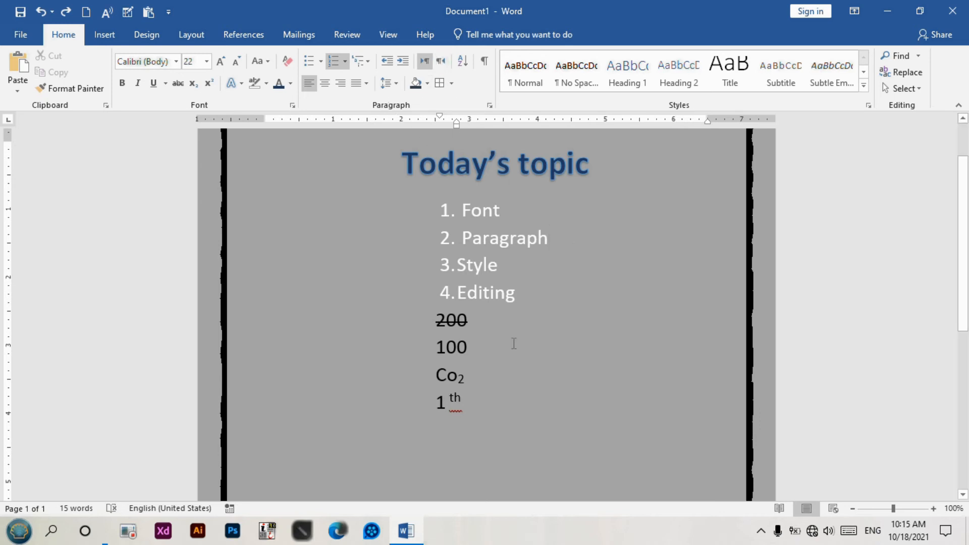
Step: Start a new line below "1 th"
scroll(590, 281, down, 1)
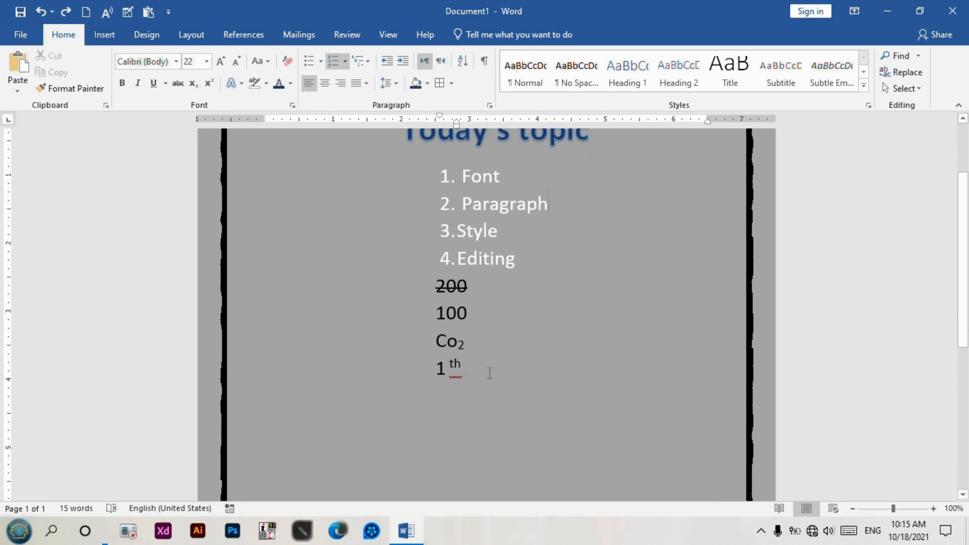
click(464, 382)
key(Return)
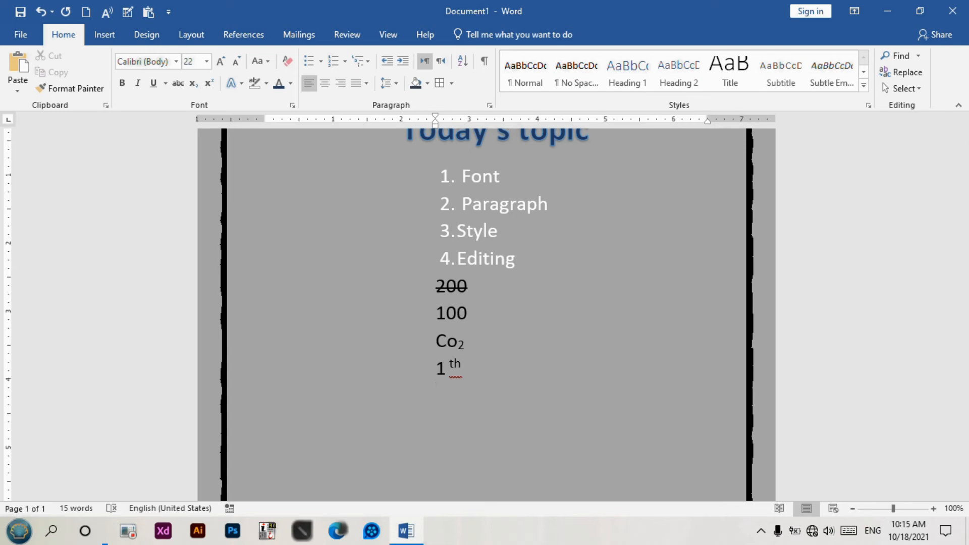
Step: Set right-to-left text direction on a new line below "1 th" and enter the sample text "gfgfddfgf"
key(Return)
key(BackSpace)
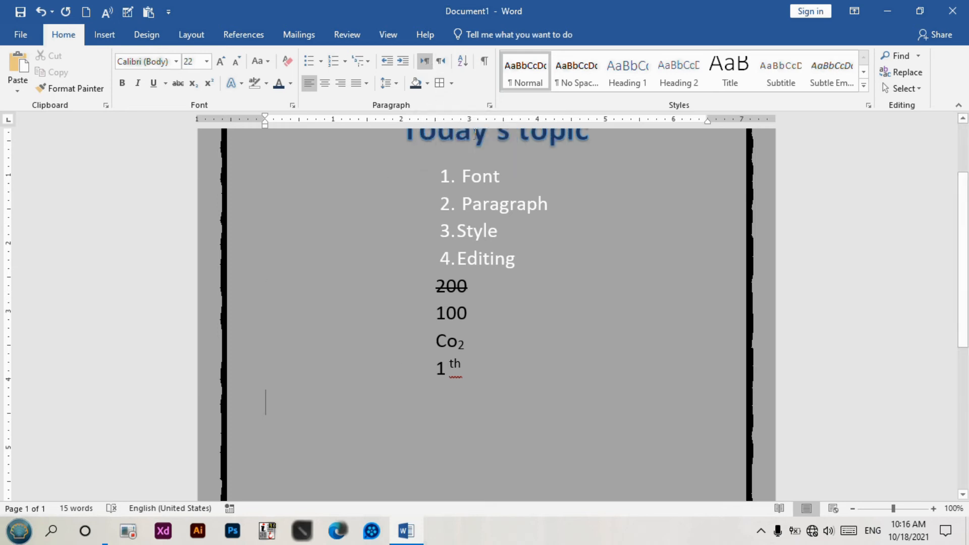
click(440, 61)
text(gfgfddfg)
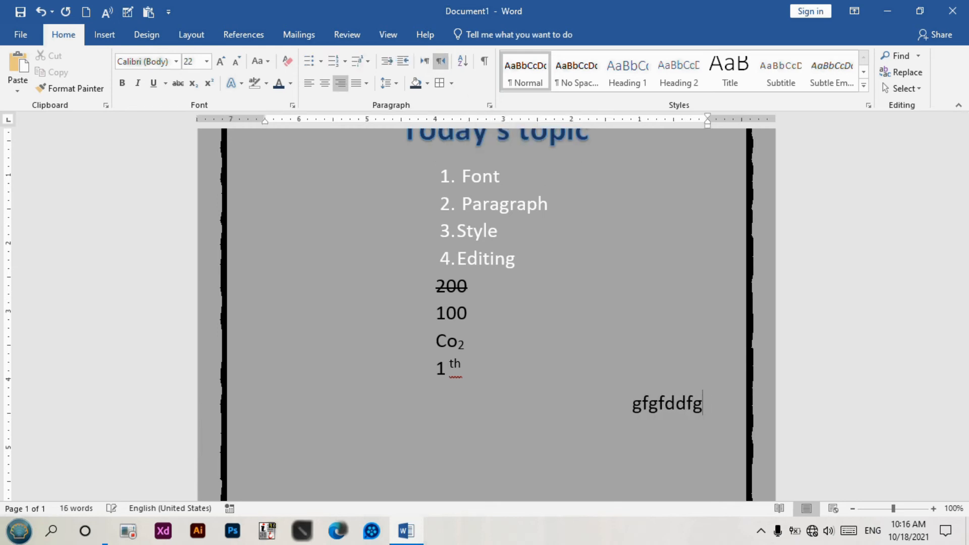
text(f)
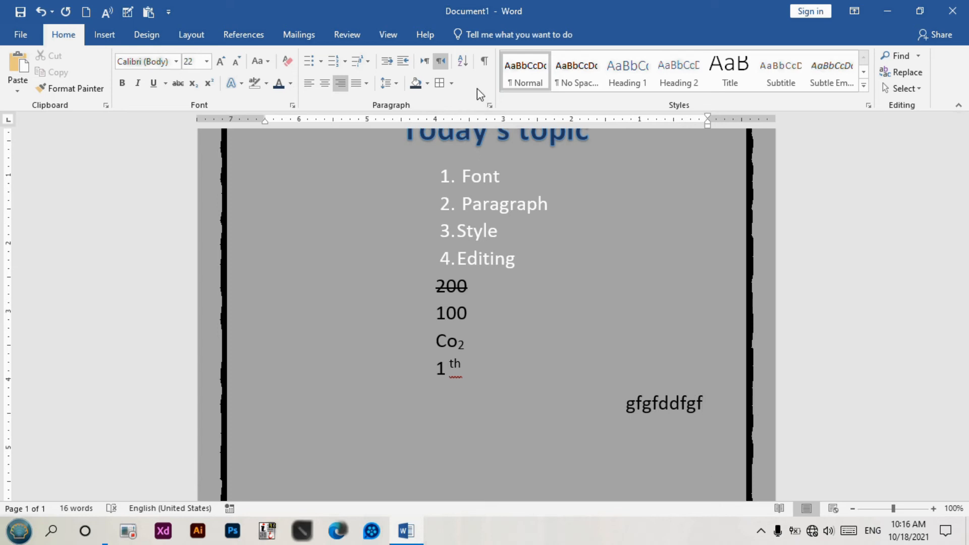
Step: Delete the sample text "gfgfddfgf" and remove its empty line below "1 th"
key(BackSpace)
key(BackSpace)
key(BackSpace)
key(BackSpace)
key(BackSpace)
key(BackSpace)
key(BackSpace)
key(BackSpace)
key(BackSpace)
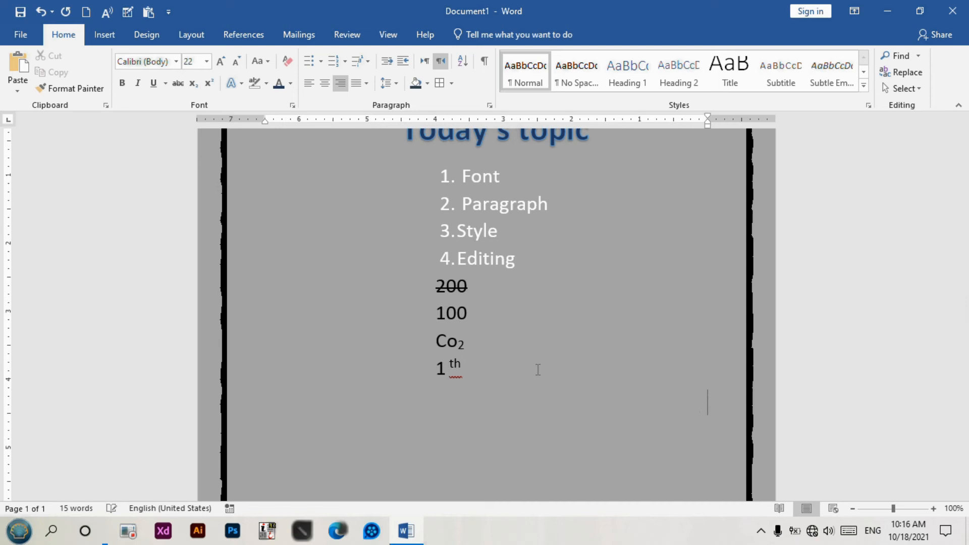
key(BackSpace)
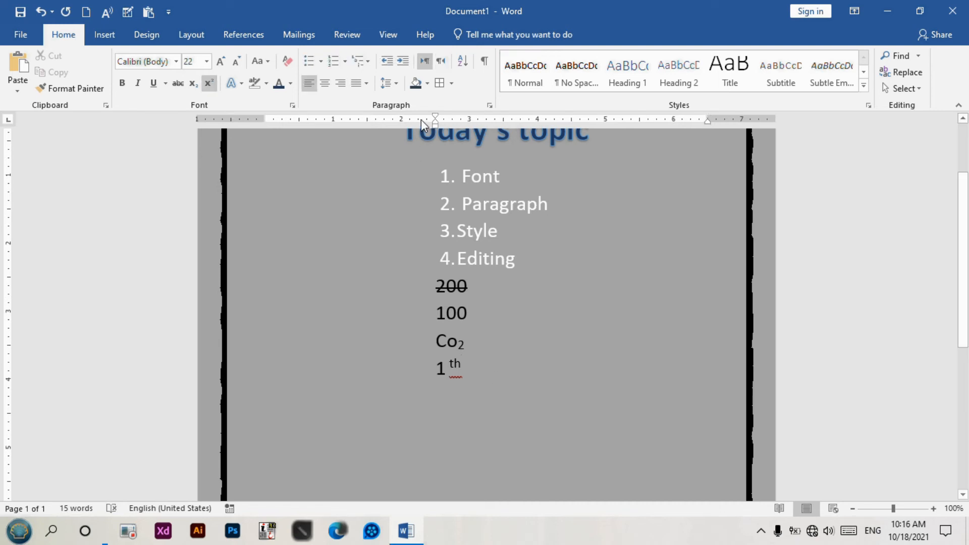
Step: Shade the "Today's topic" title paragraph with a dark blue theme color
click(427, 84)
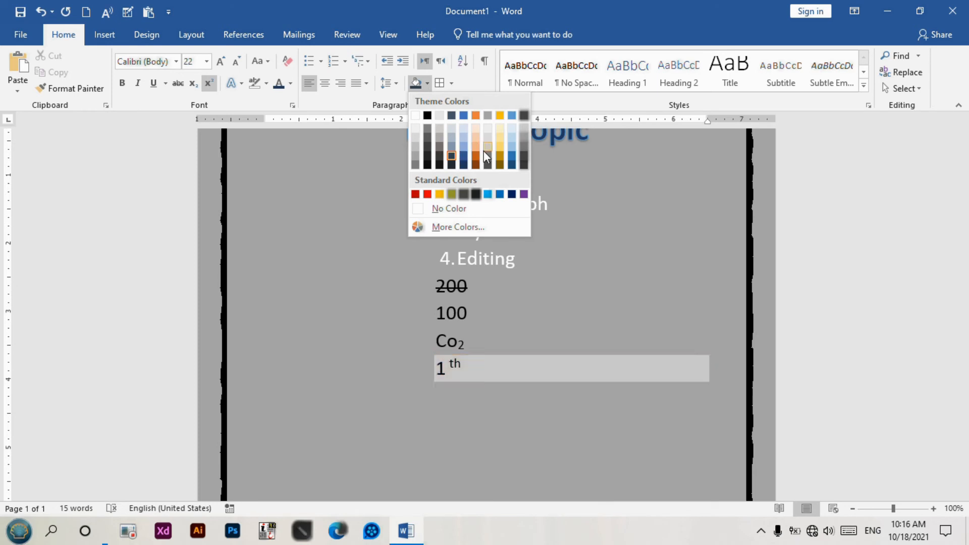
click(581, 313)
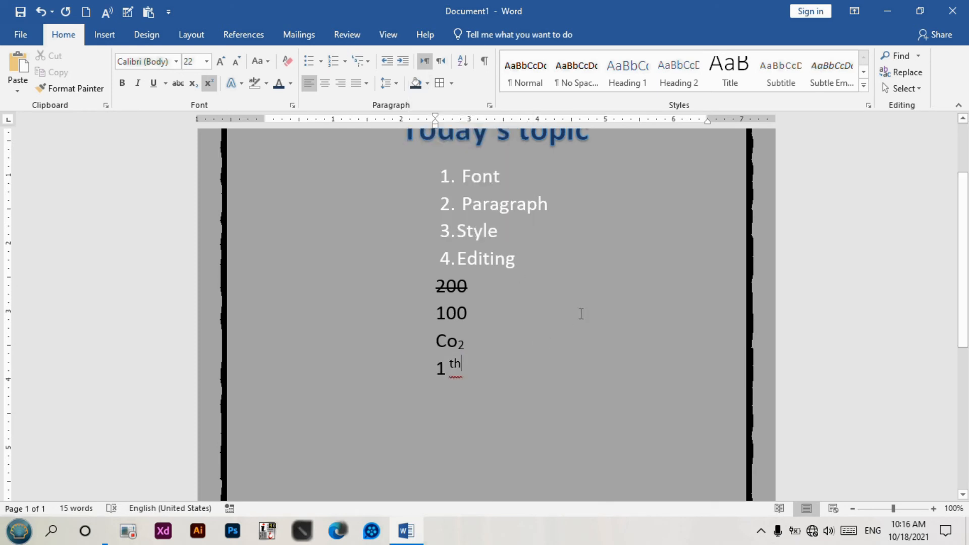
scroll(582, 313, up, 3)
drag(608, 222, 392, 204)
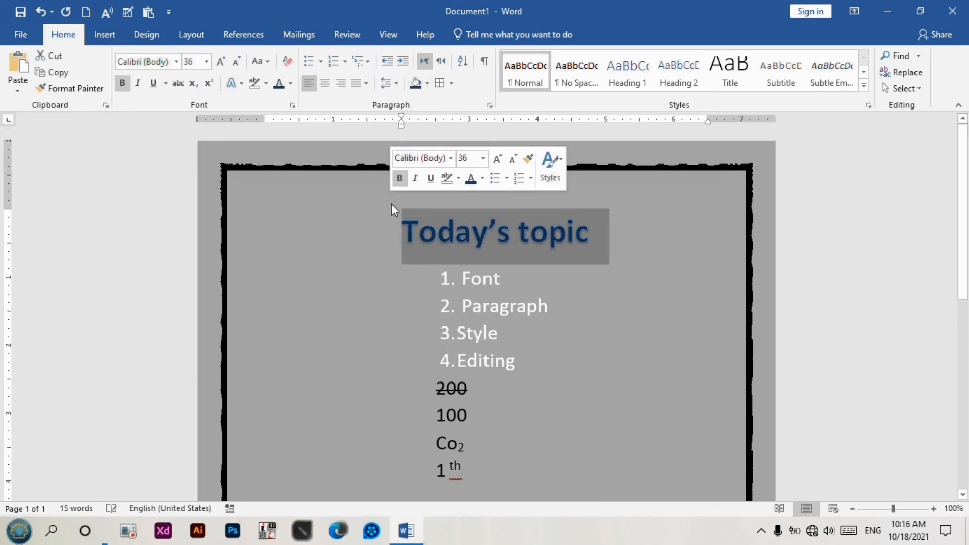
click(427, 83)
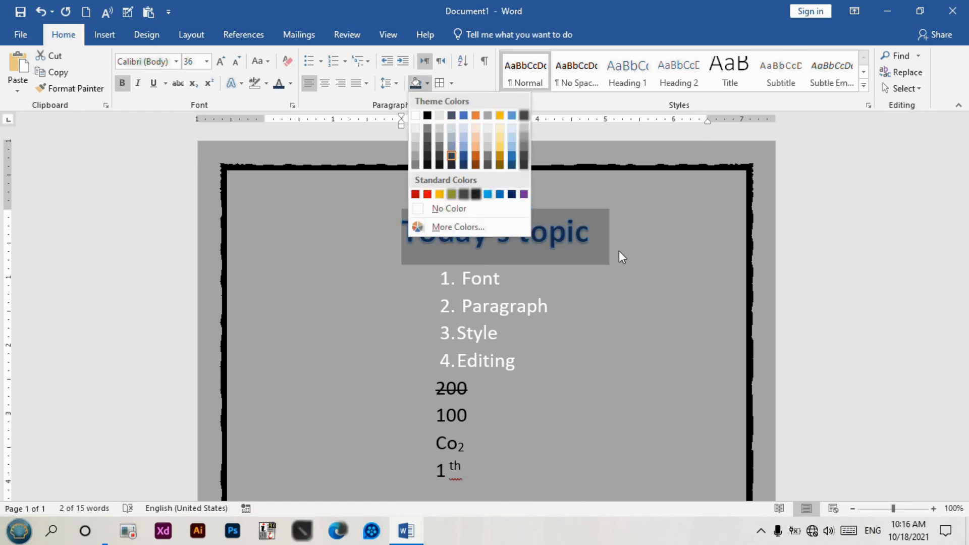
click(470, 160)
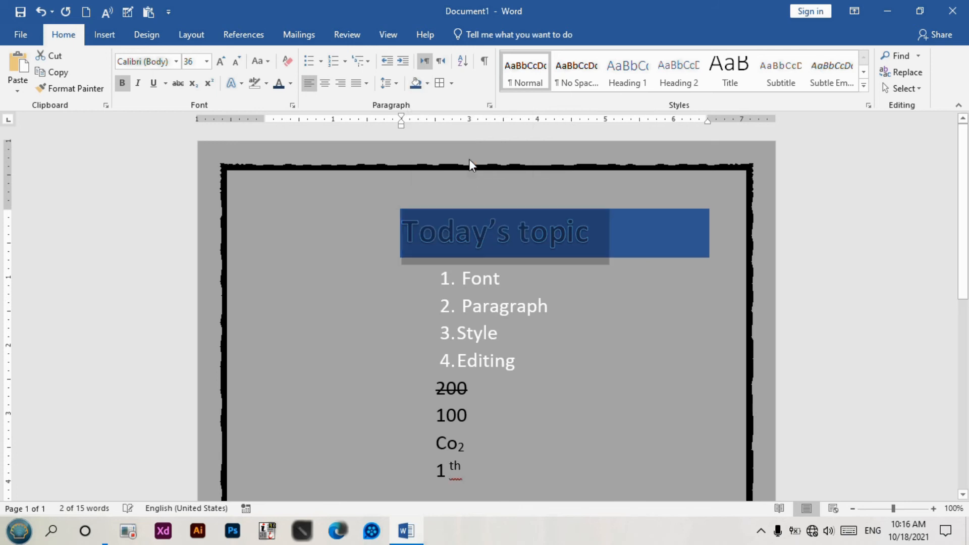
Step: Change the shading of the "Today's topic" title to a custom dark red, RGB 139, 11, 41
click(426, 84)
click(426, 84)
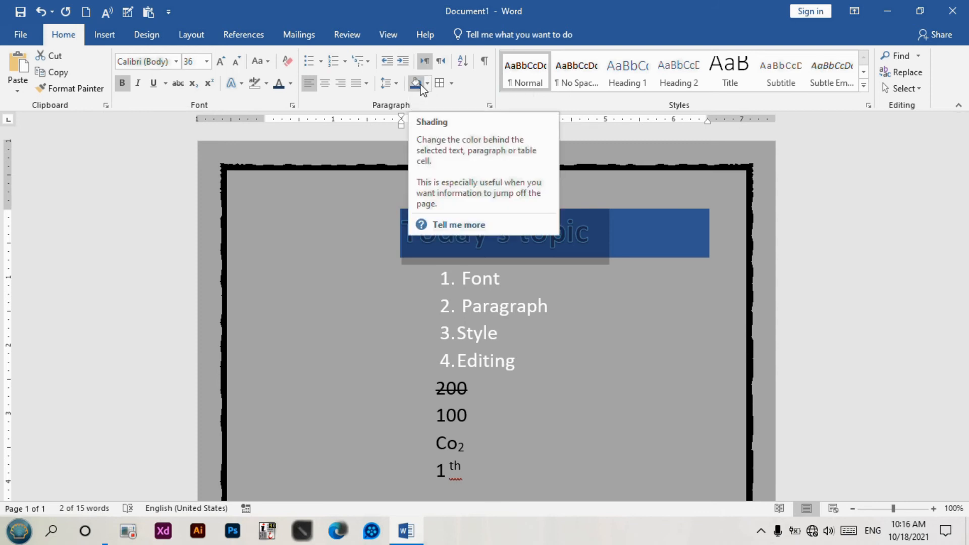
click(427, 85)
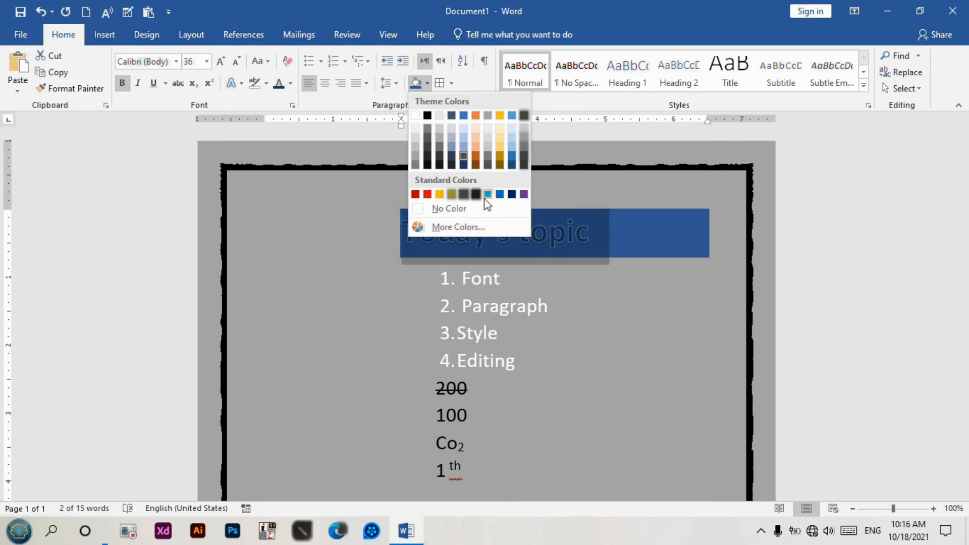
click(470, 225)
drag(462, 222, 497, 195)
drag(515, 247, 515, 250)
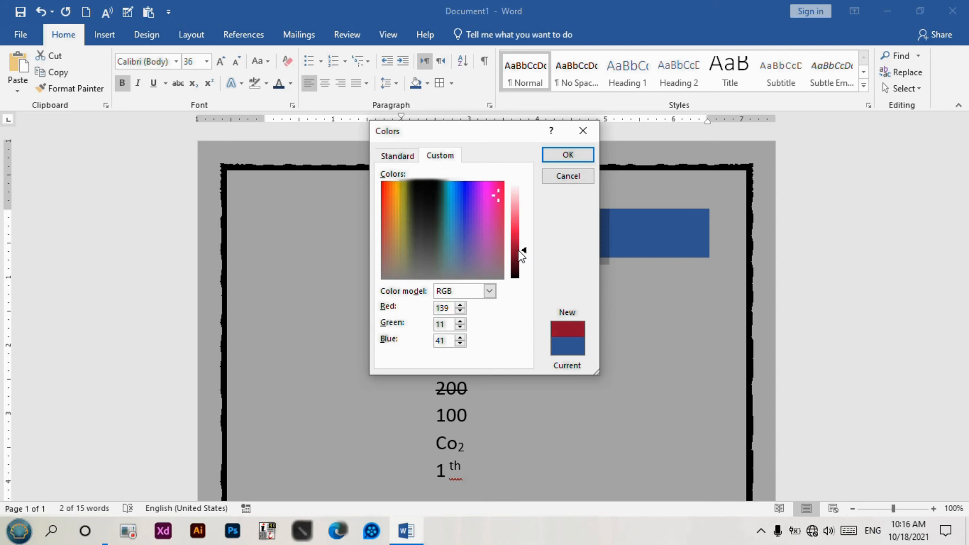
click(567, 157)
click(610, 306)
drag(603, 228, 385, 217)
click(379, 219)
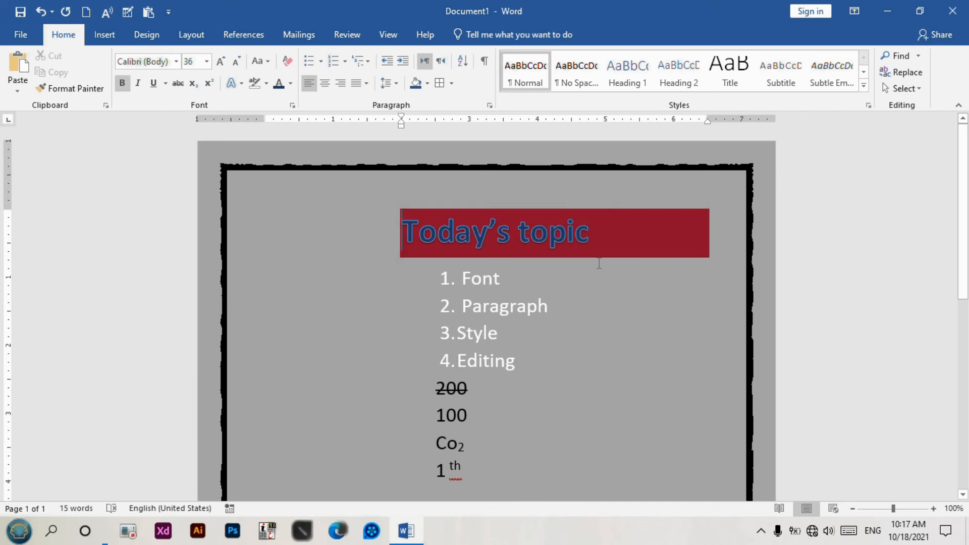
Step: Apply All Borders to the lines from the "Today's topic" title down to "1 th"
drag(588, 238, 453, 239)
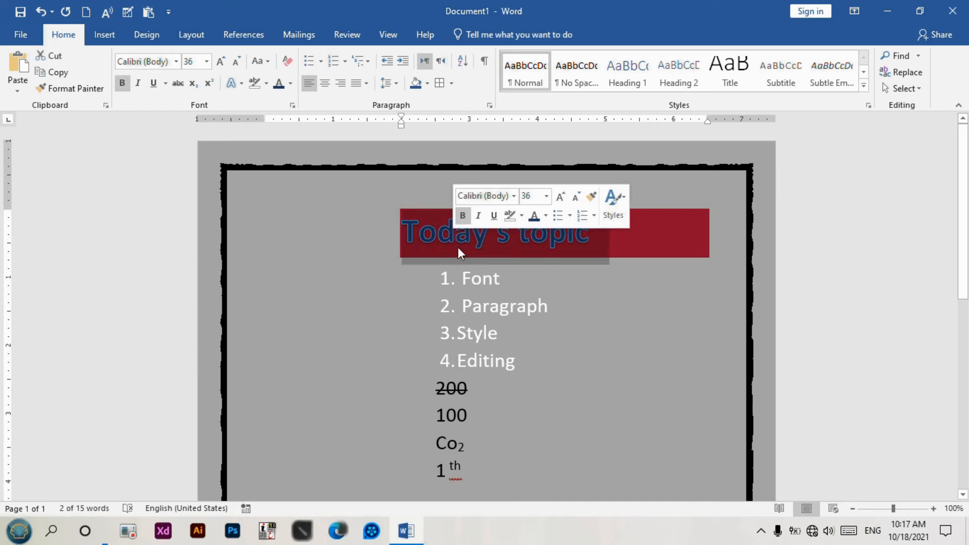
drag(377, 219, 470, 435)
drag(453, 467, 453, 468)
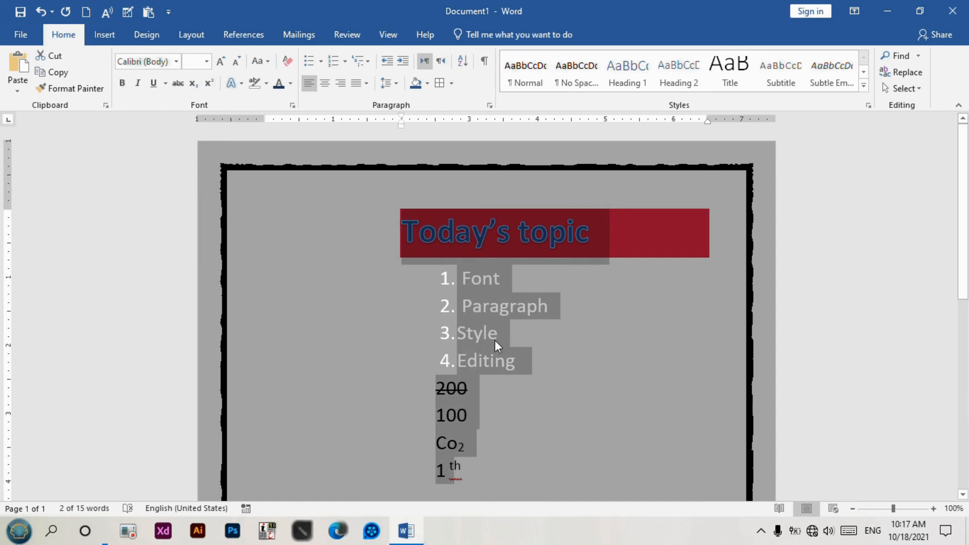
scroll(502, 347, down, 1)
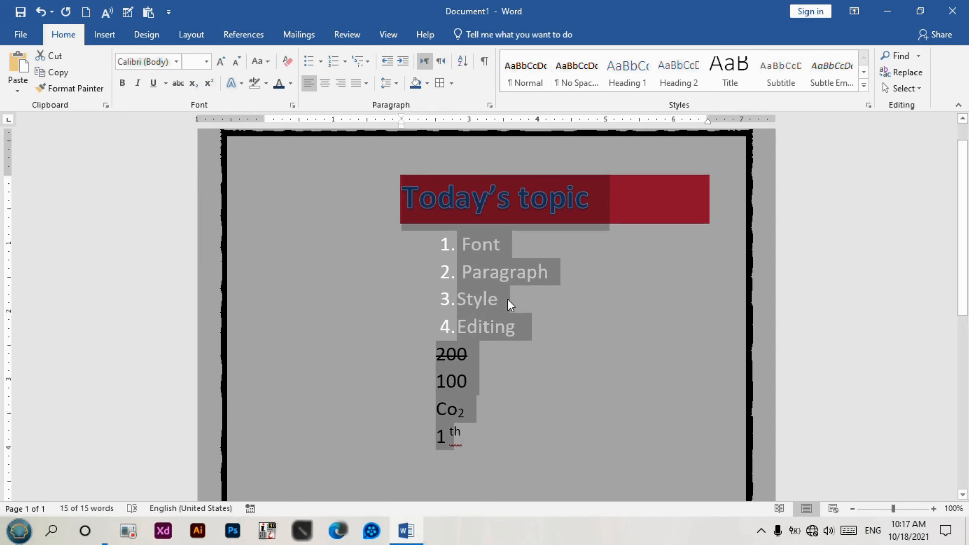
click(451, 83)
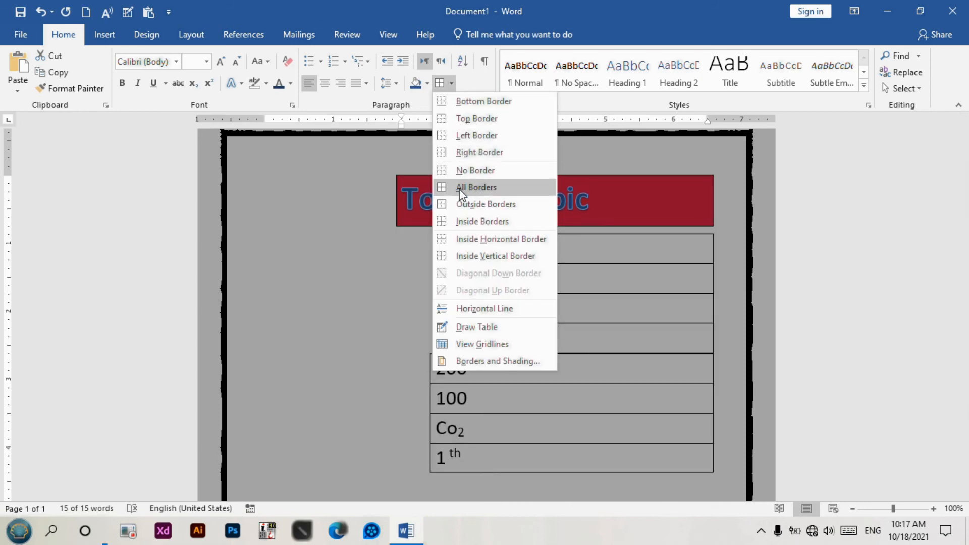
click(488, 191)
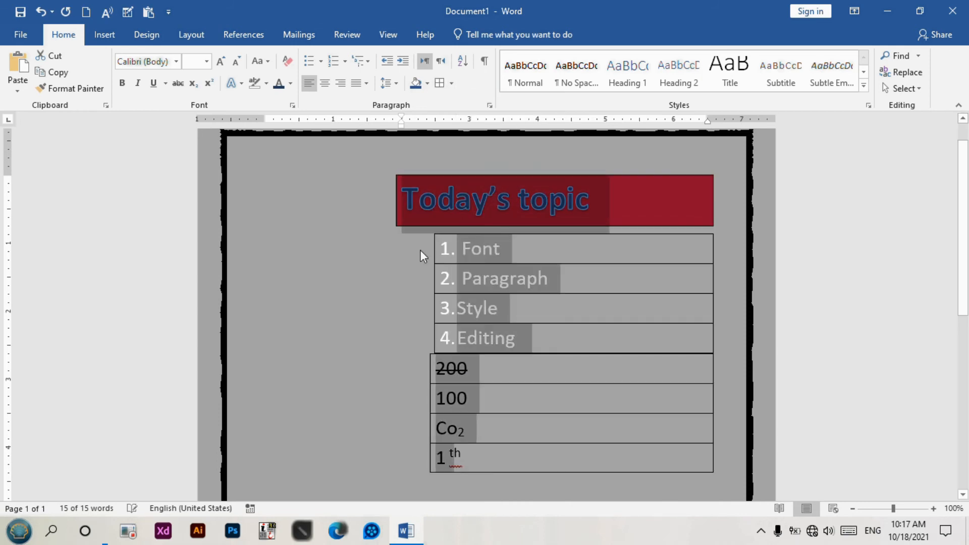
click(388, 280)
Step: Examine the borders around the title and the lines below it, and read the description of the Sort command
scroll(505, 297, down, 2)
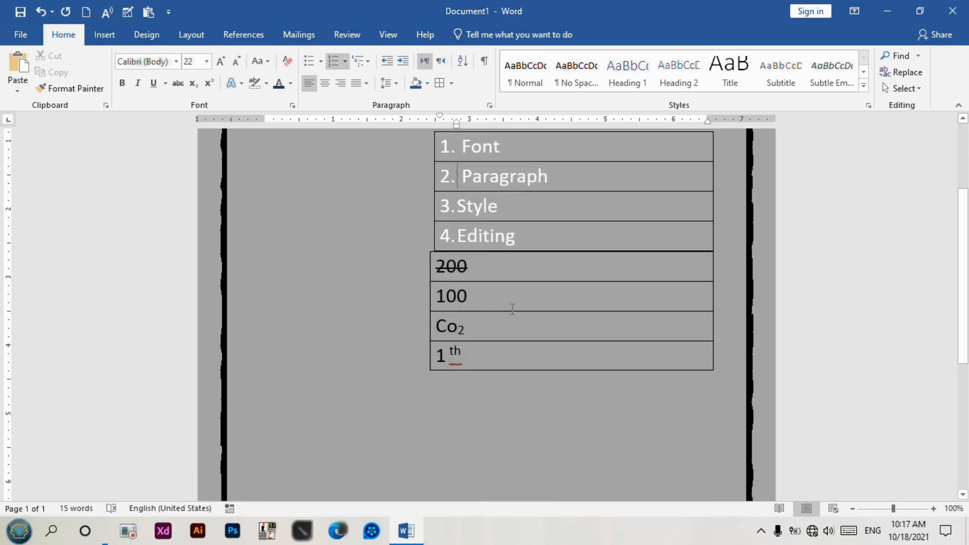
scroll(527, 303, up, 3)
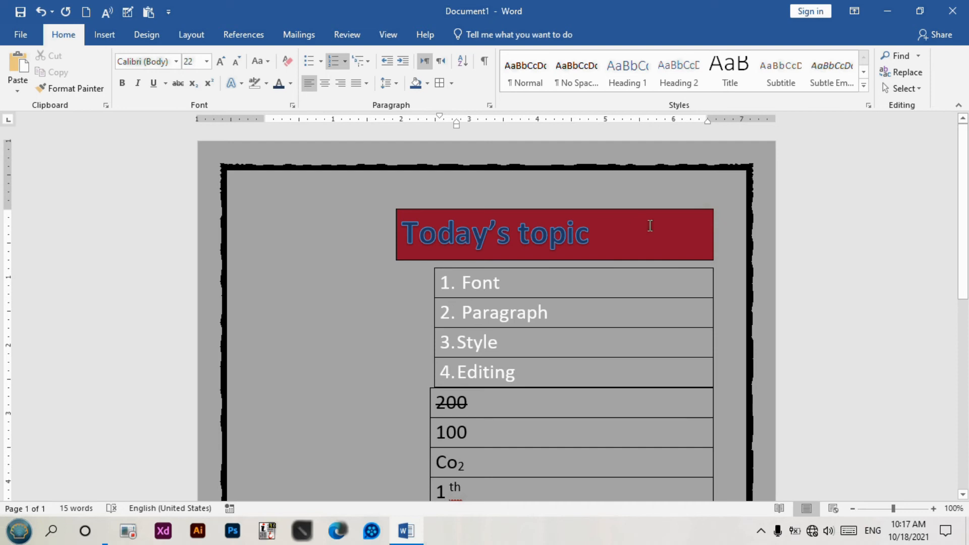
drag(394, 227, 646, 242)
click(677, 240)
scroll(581, 281, down, 2)
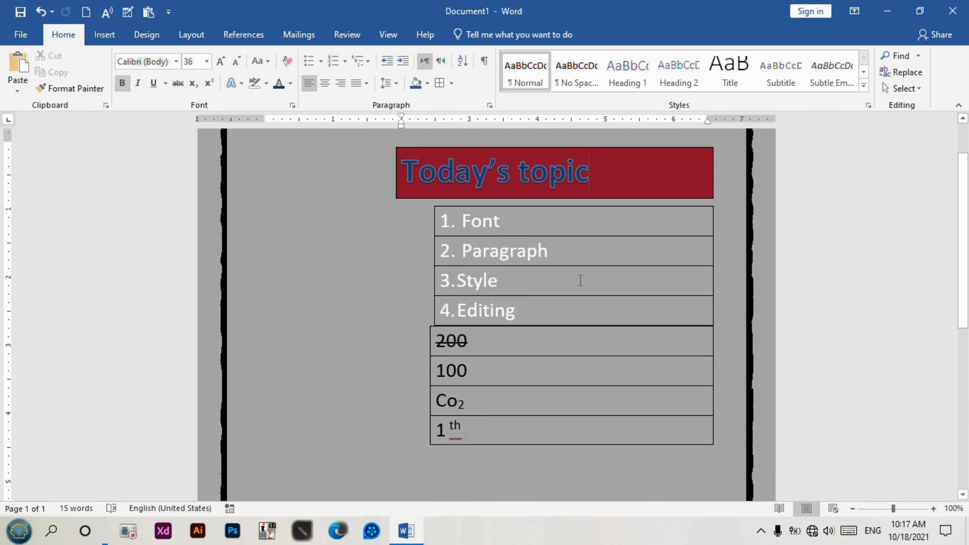
scroll(528, 241, down, 2)
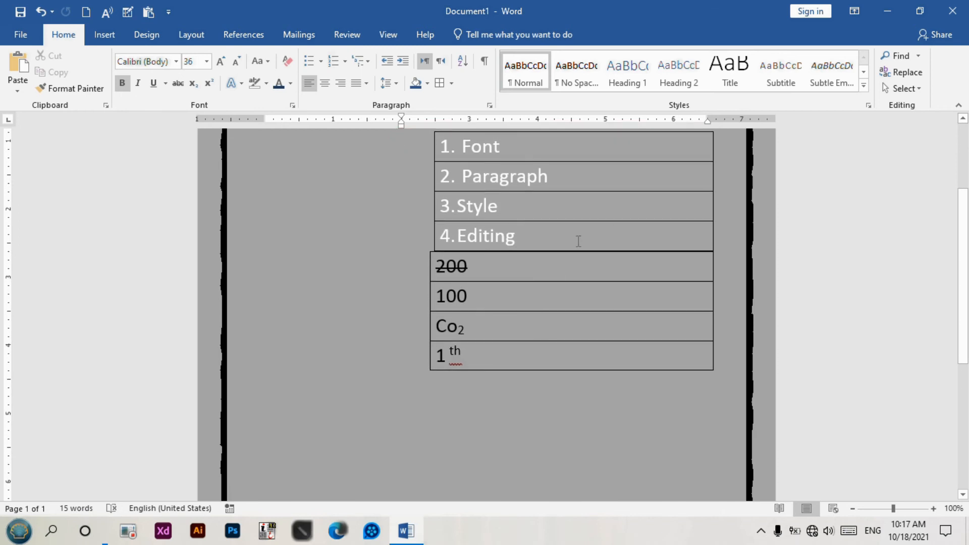
scroll(482, 351, down, 1)
scroll(480, 353, up, 5)
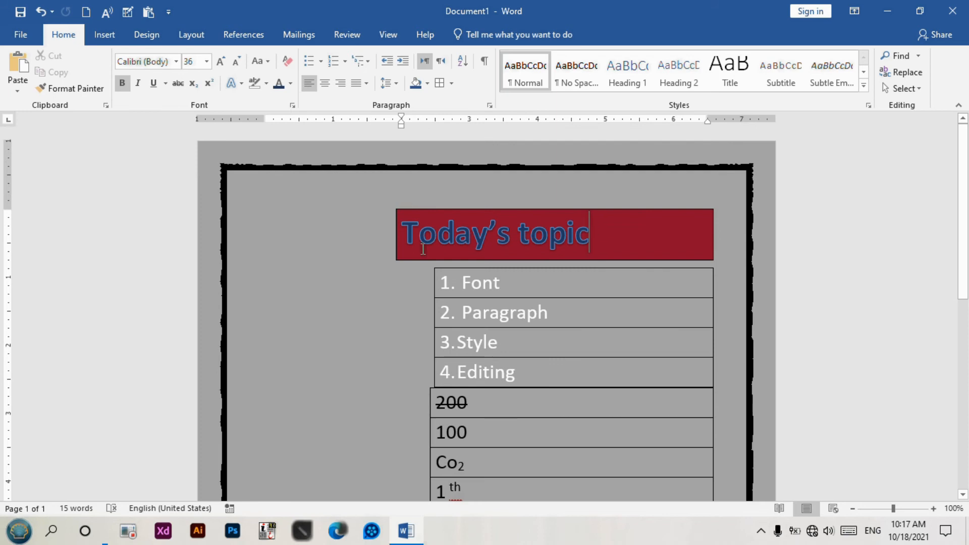
scroll(530, 300, down, 1)
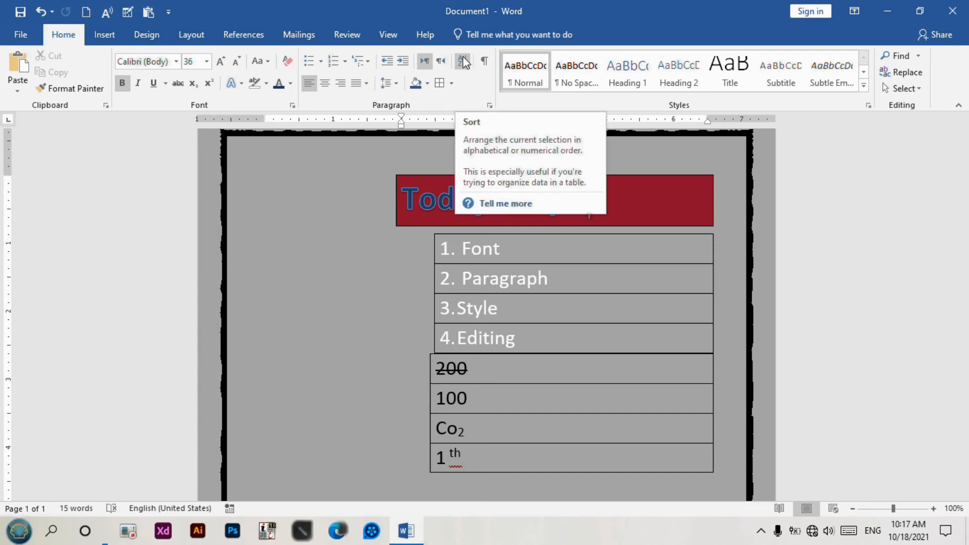
scroll(556, 234, down, 1)
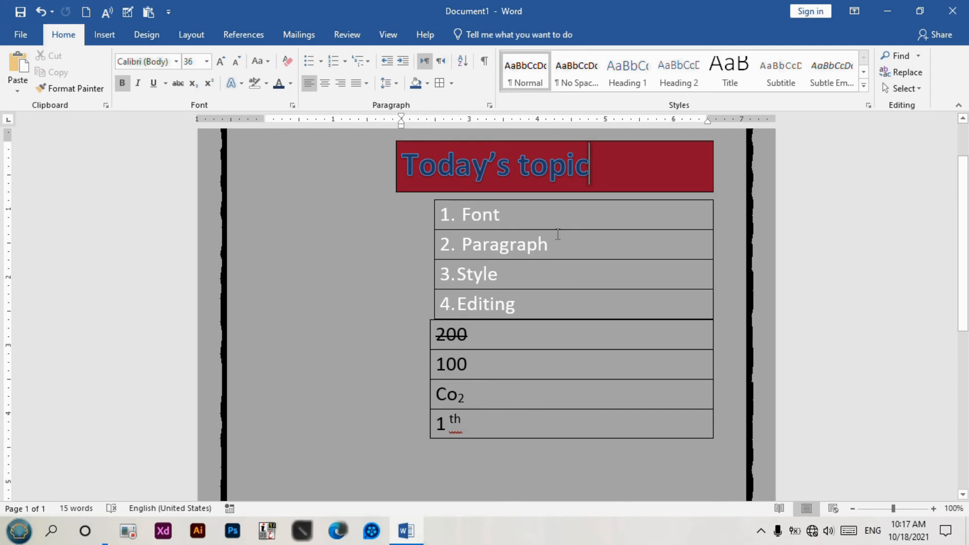
Step: Sort the lines from the "Today's topic" title down to "1 th" by Paragraphs, type Text, in ascending order
drag(402, 159, 476, 425)
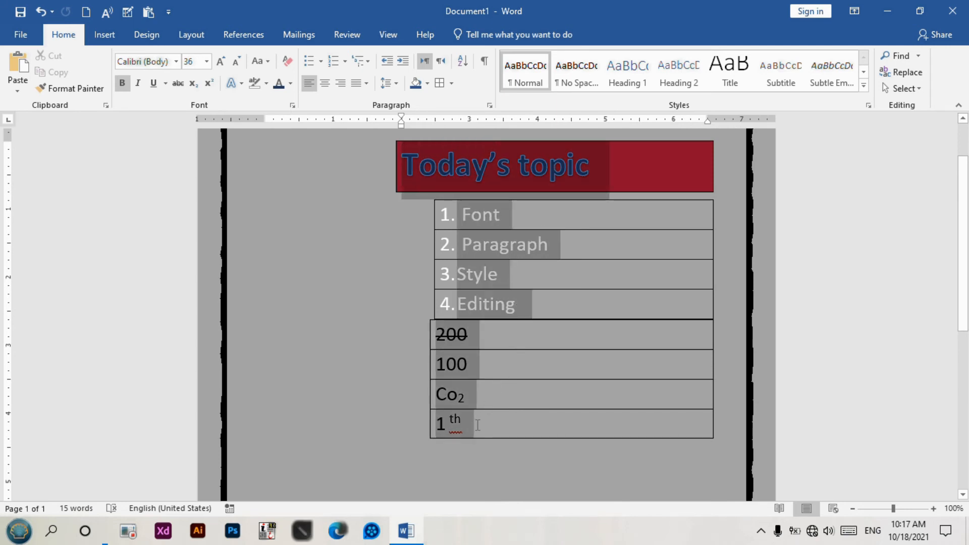
click(450, 469)
drag(478, 479, 400, 172)
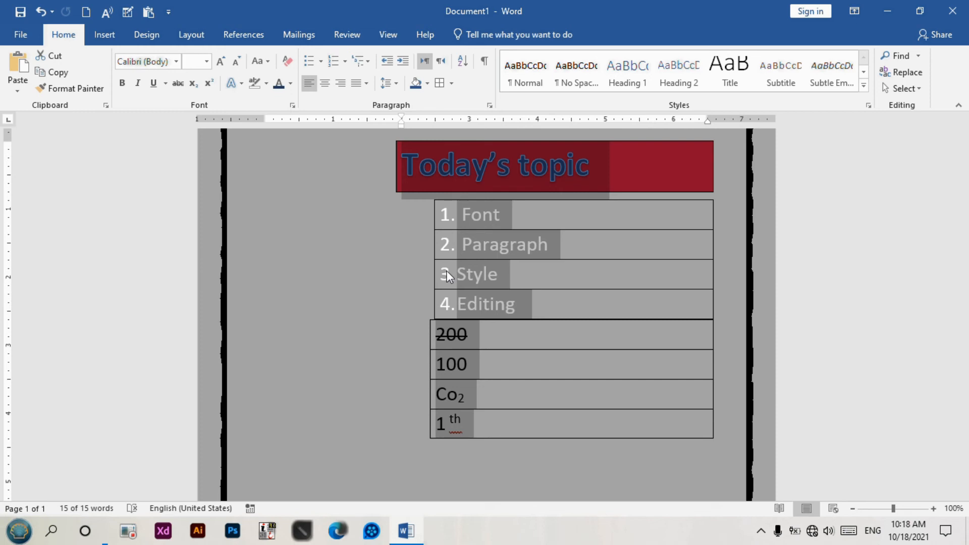
click(462, 61)
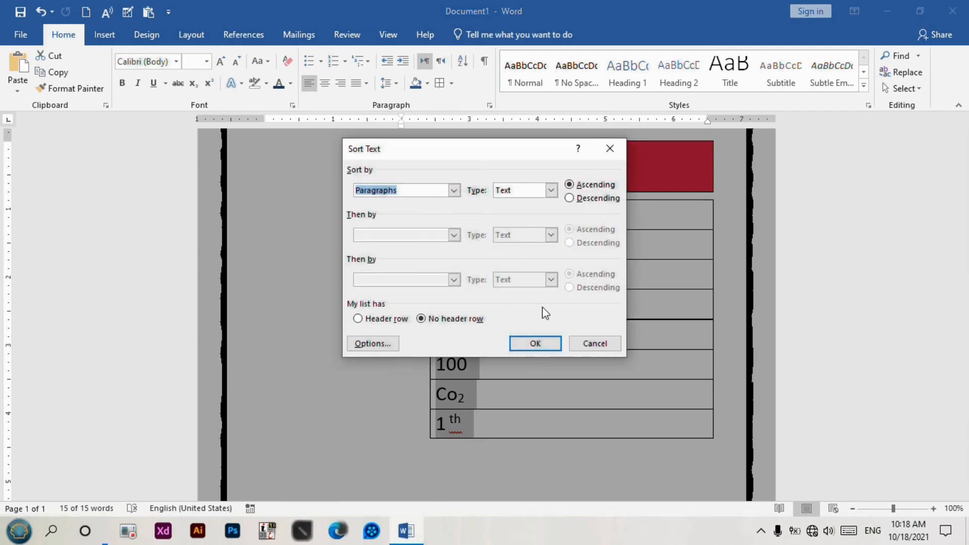
click(452, 192)
click(427, 213)
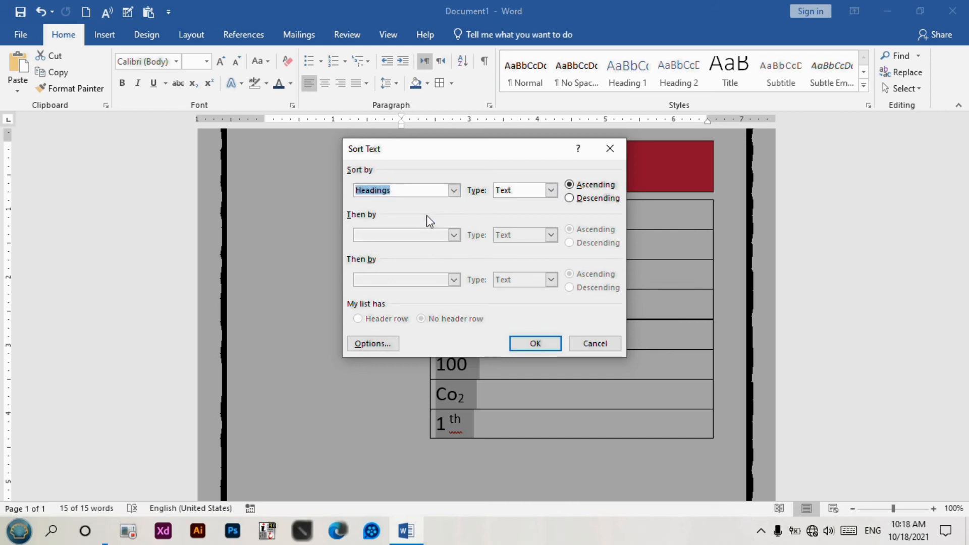
click(454, 191)
click(435, 212)
click(454, 191)
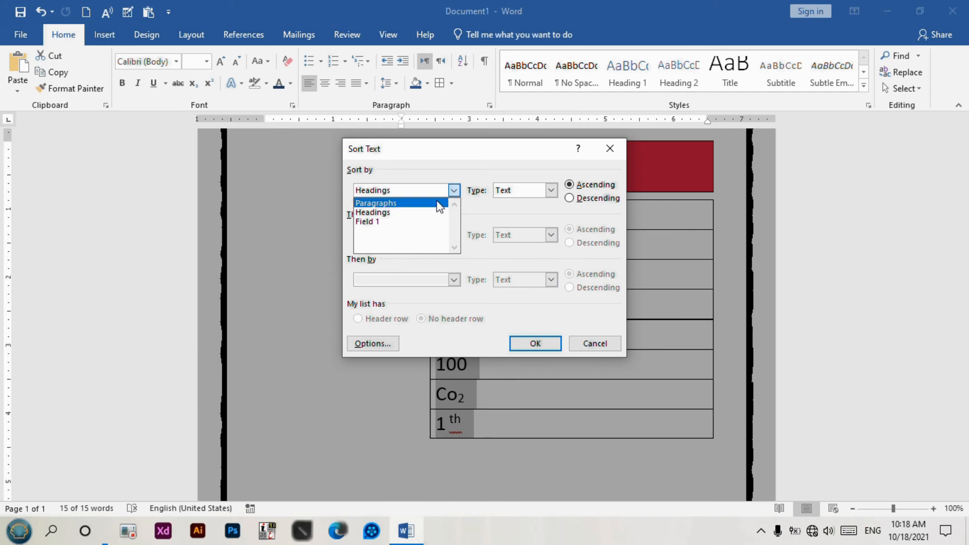
click(427, 203)
click(547, 349)
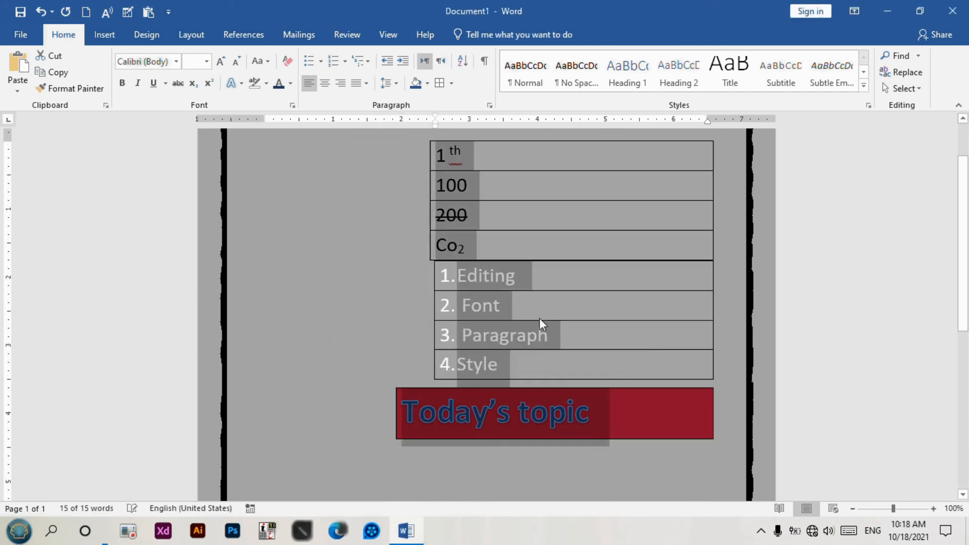
scroll(524, 339, up, 2)
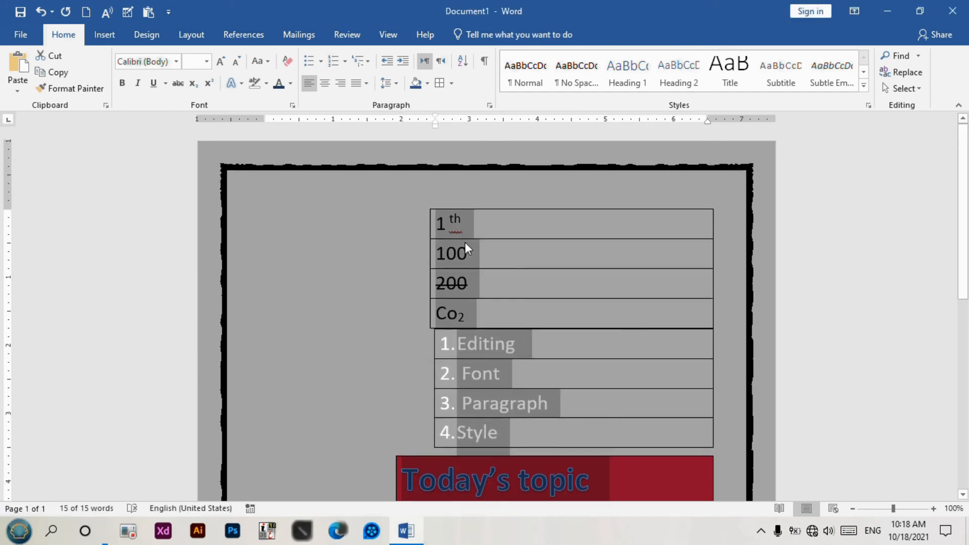
scroll(444, 222, down, 1)
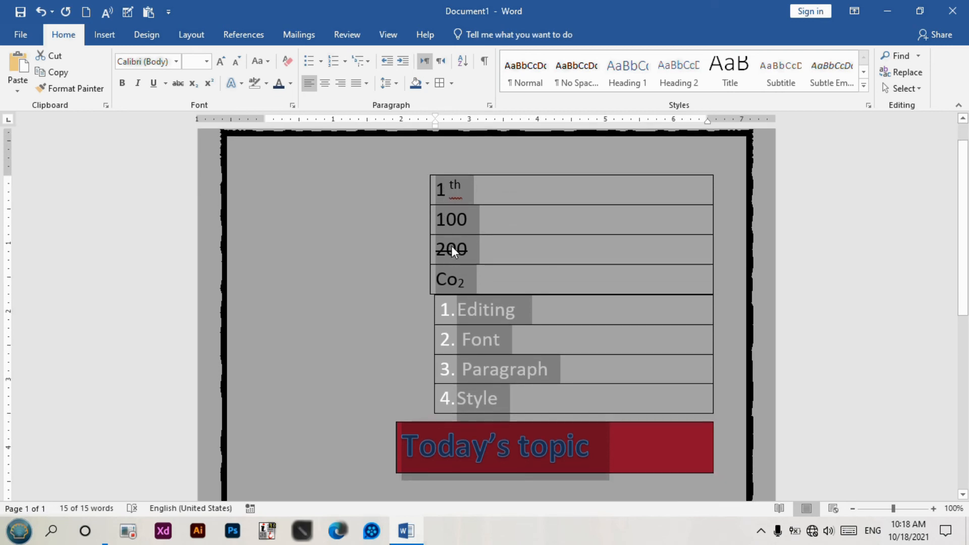
scroll(454, 283, down, 1)
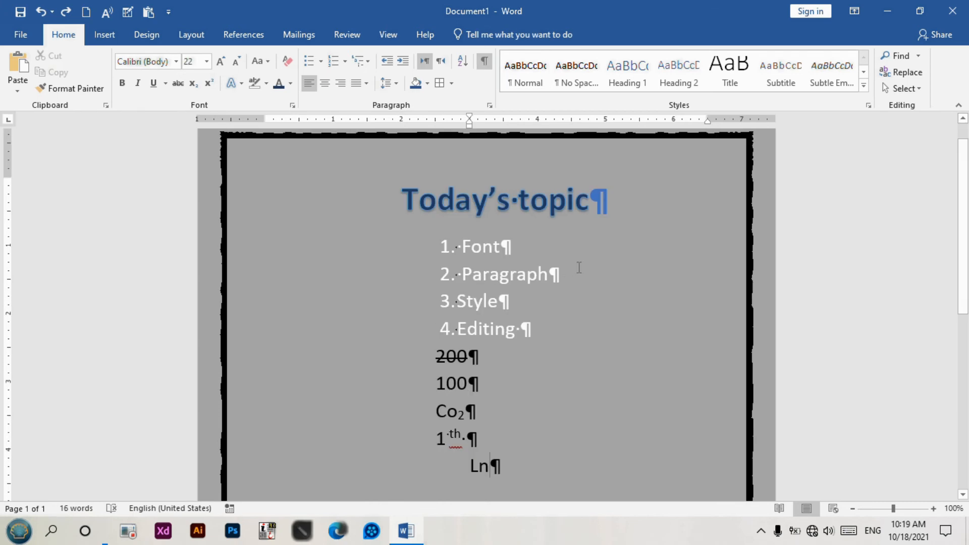
Step: Delete the stray characters below the "1 th" line and hide the paragraph marks
key(BackSpace)
text(;;)
key(BackSpace)
key(BackSpace)
key(BackSpace)
key(BackSpace)
key(BackSpace)
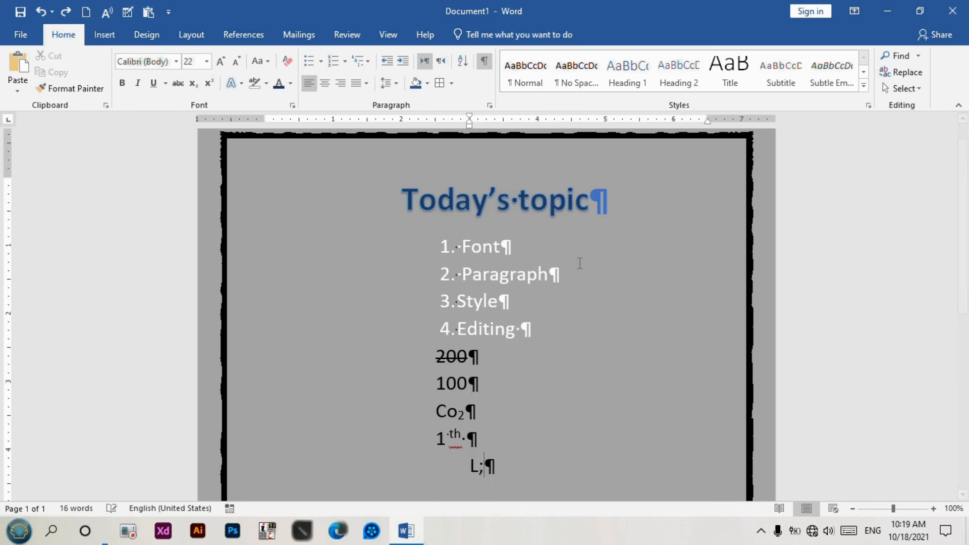
key(Return)
key(ctrl+z)
click(485, 61)
scroll(606, 262, down, 1)
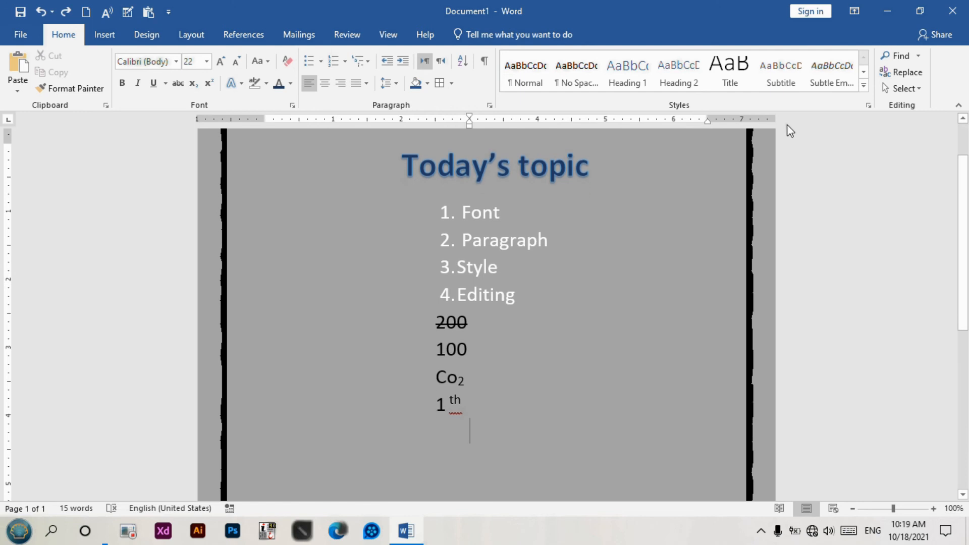
Step: Try reapplying the No Spacing style to the lines from the "Today's topic" title to "1 th", and undo it
click(865, 86)
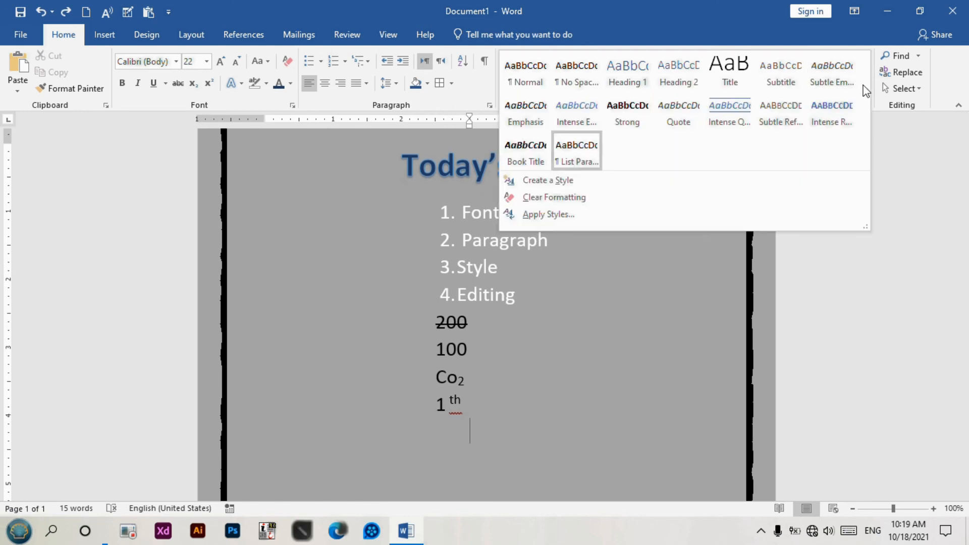
click(549, 367)
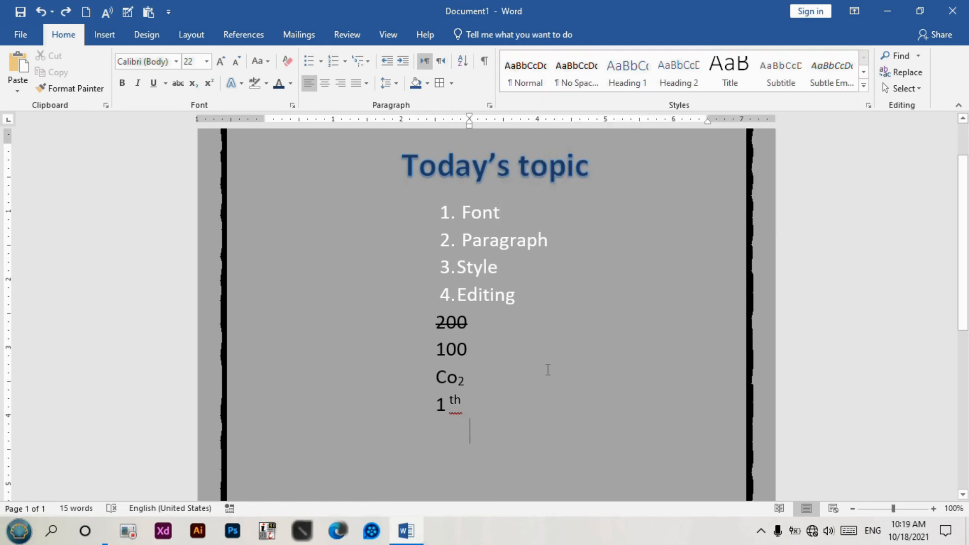
drag(443, 440, 370, 136)
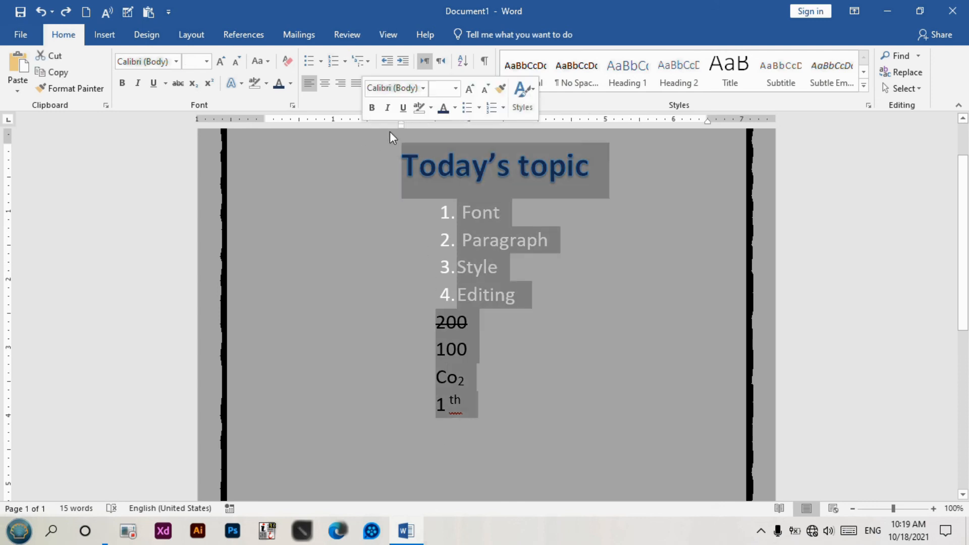
click(865, 86)
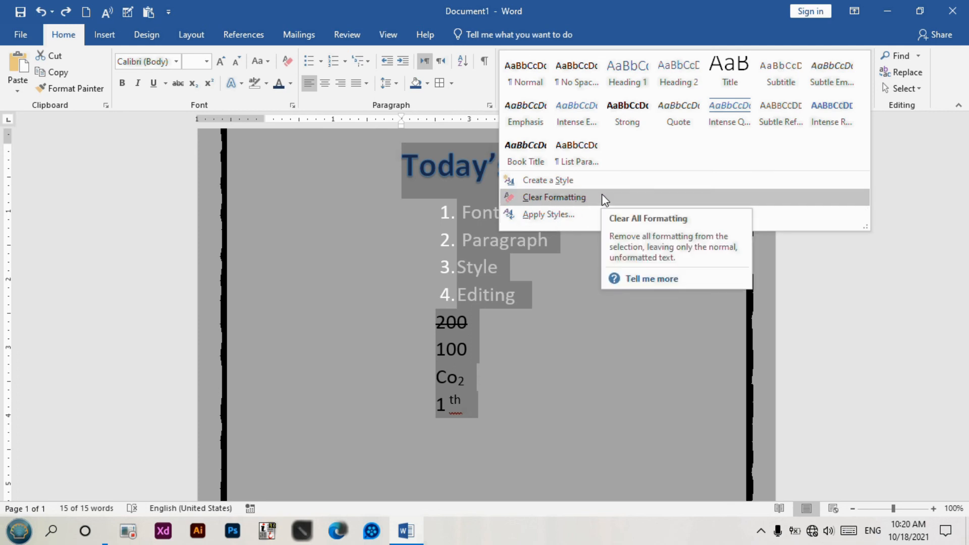
click(568, 214)
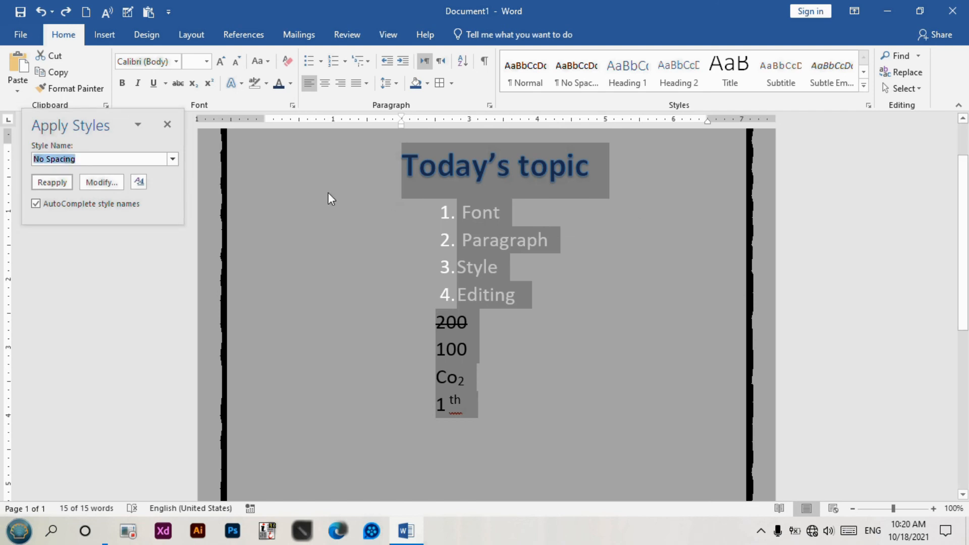
click(61, 186)
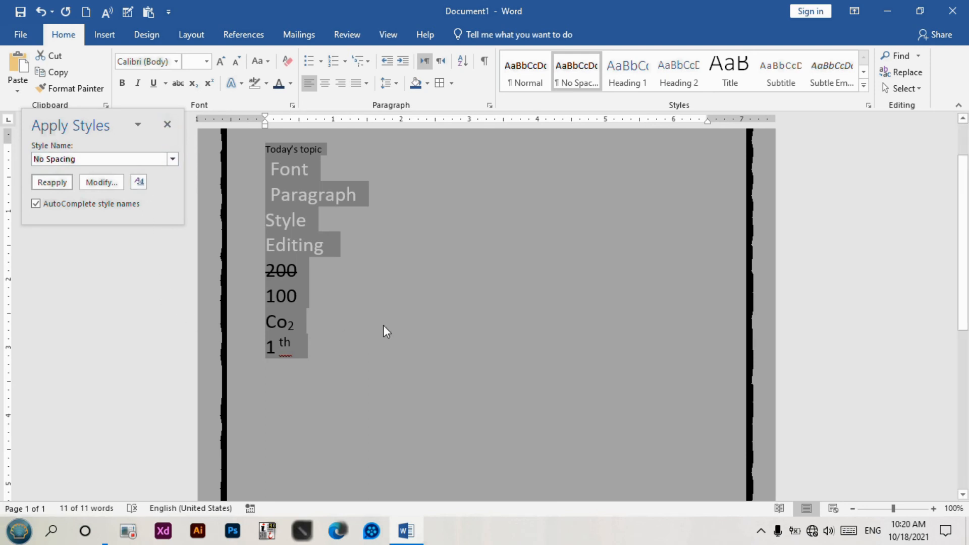
key(ctrl+z)
click(671, 247)
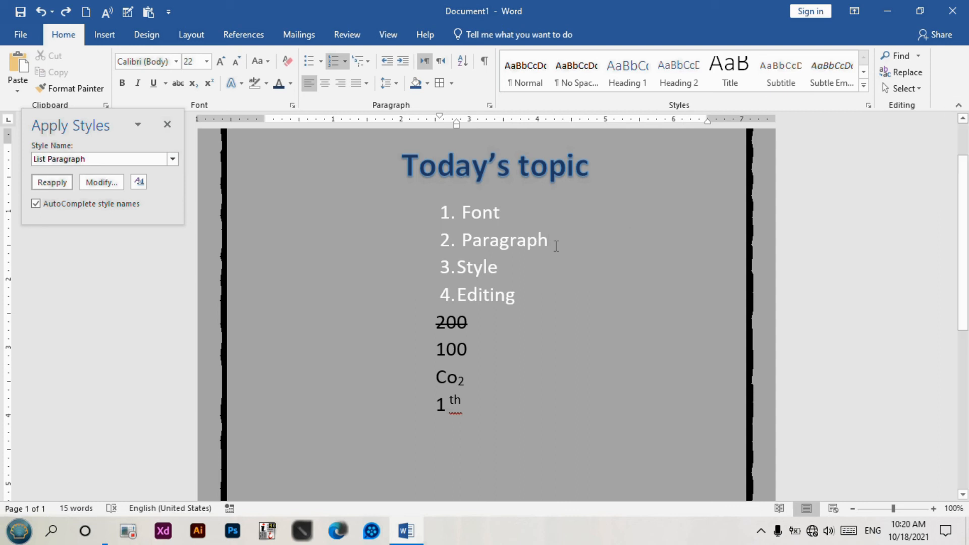
Step: Search the document for the selected list word "Editing" and close the Apply Styles and Navigation panes
drag(434, 301, 581, 287)
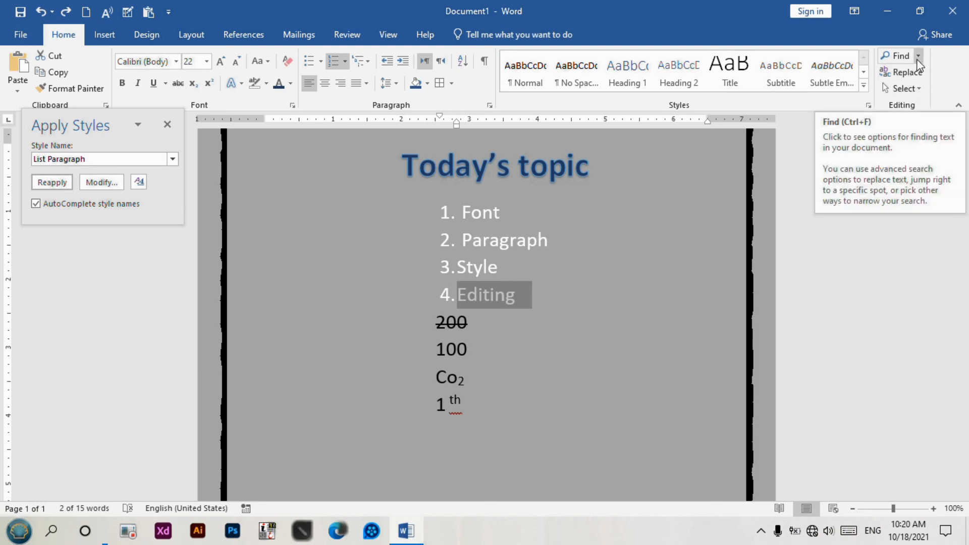
drag(394, 285, 562, 292)
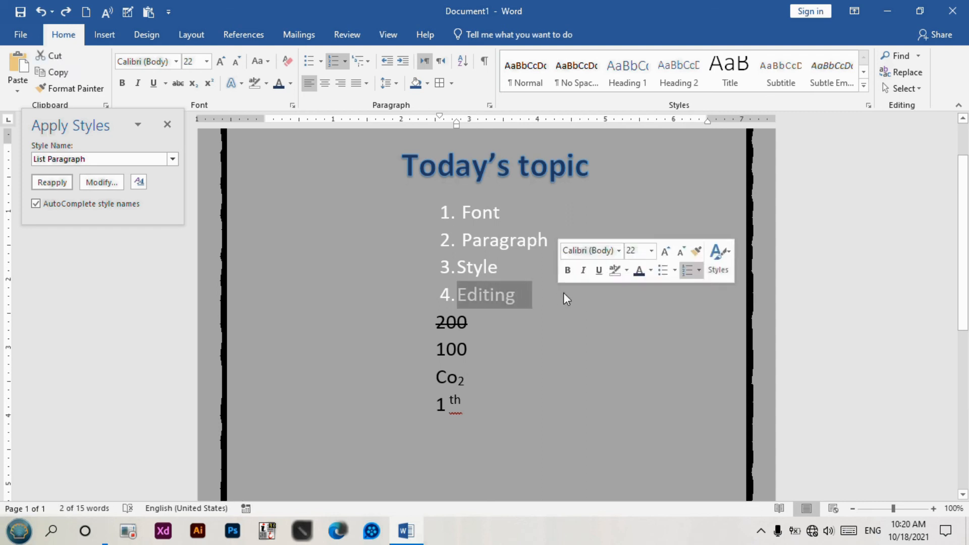
click(907, 56)
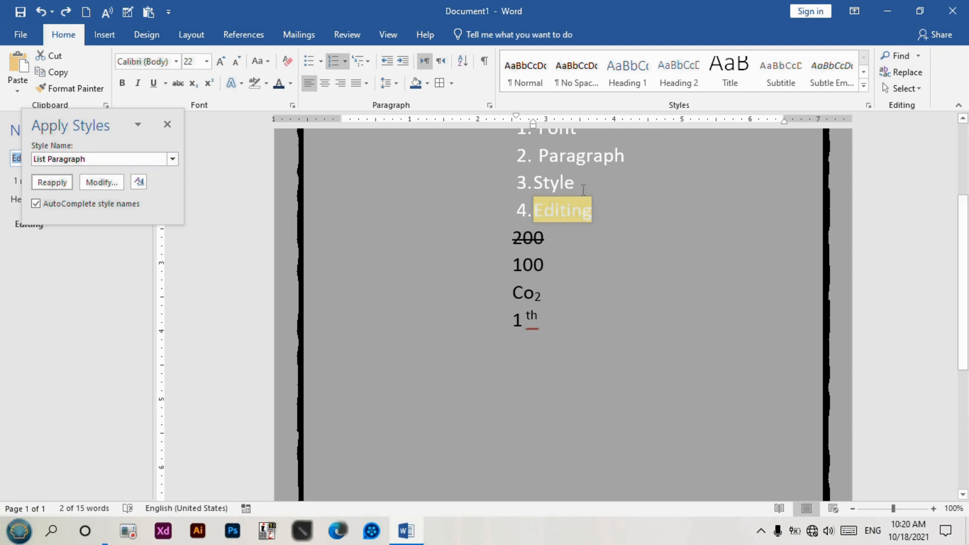
click(163, 124)
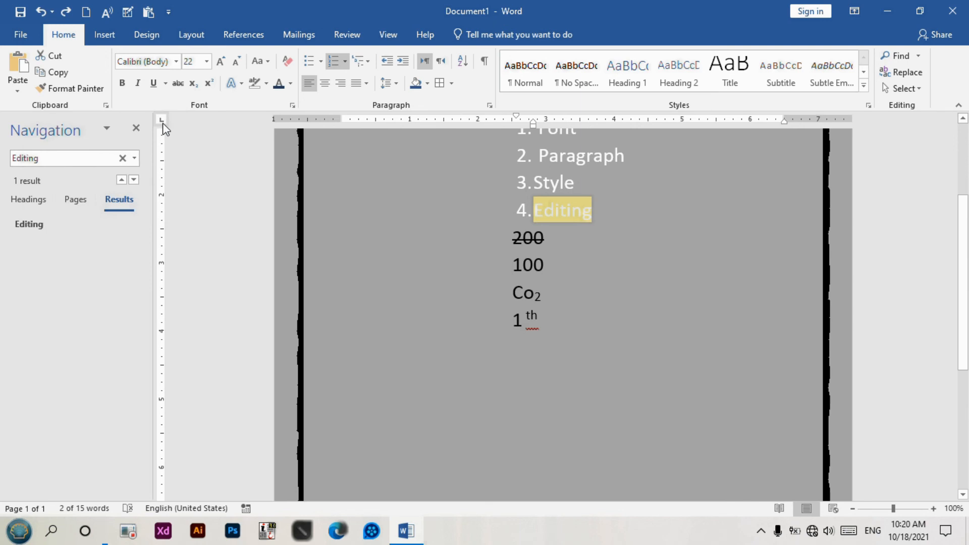
click(147, 125)
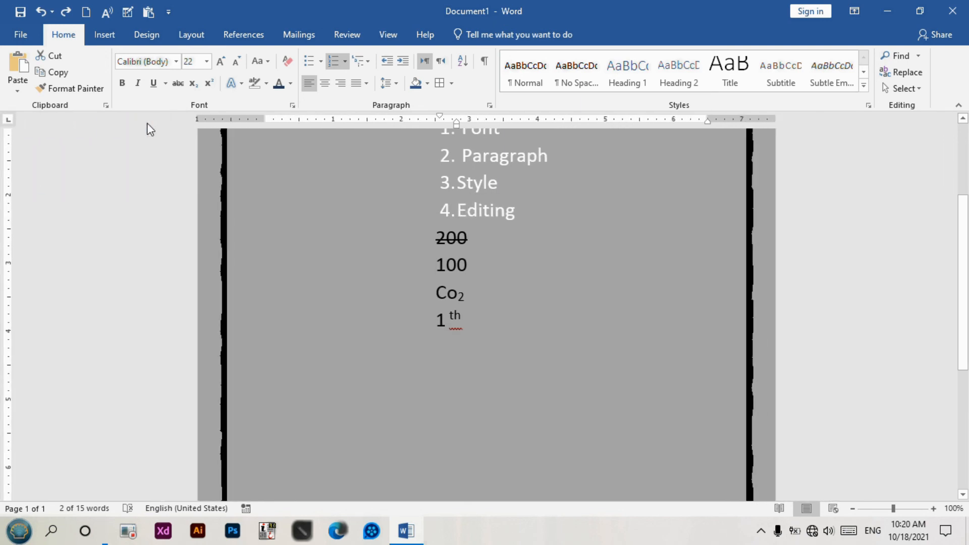
Step: Search the document for "font" with the Find command
click(919, 56)
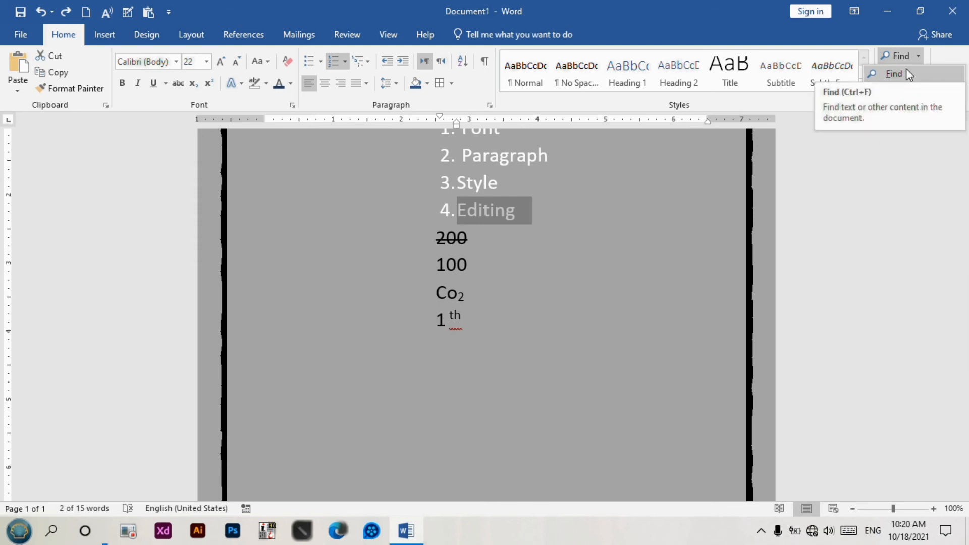
click(906, 71)
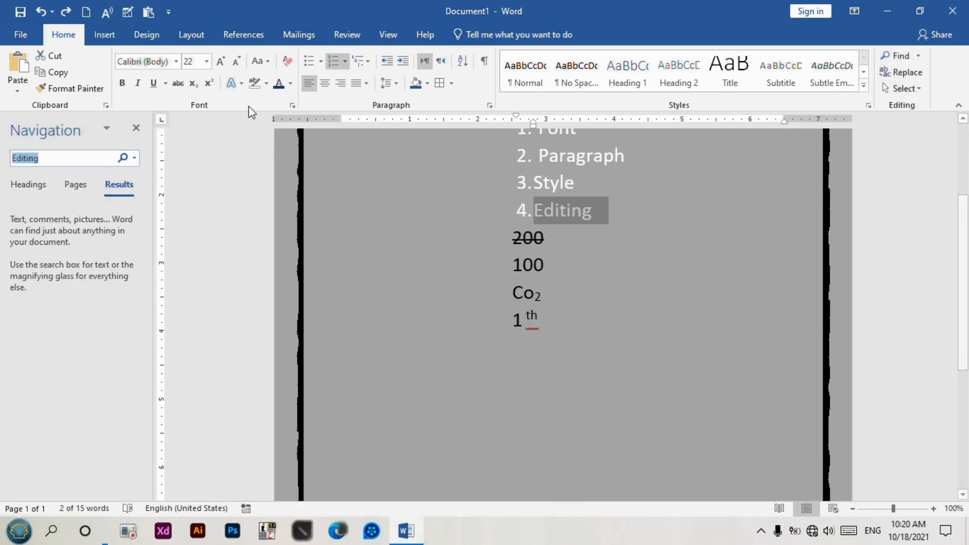
drag(56, 158, 1, 164)
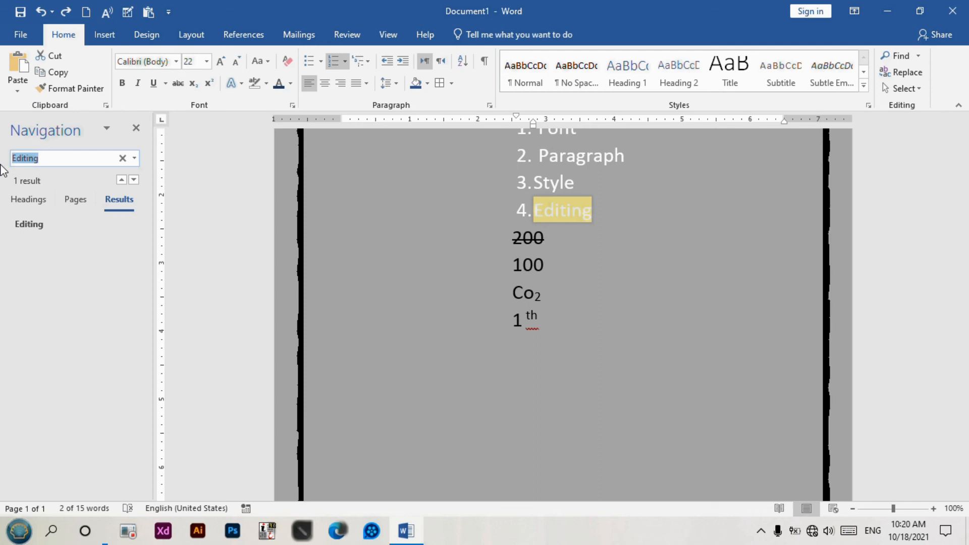
key(BackSpace)
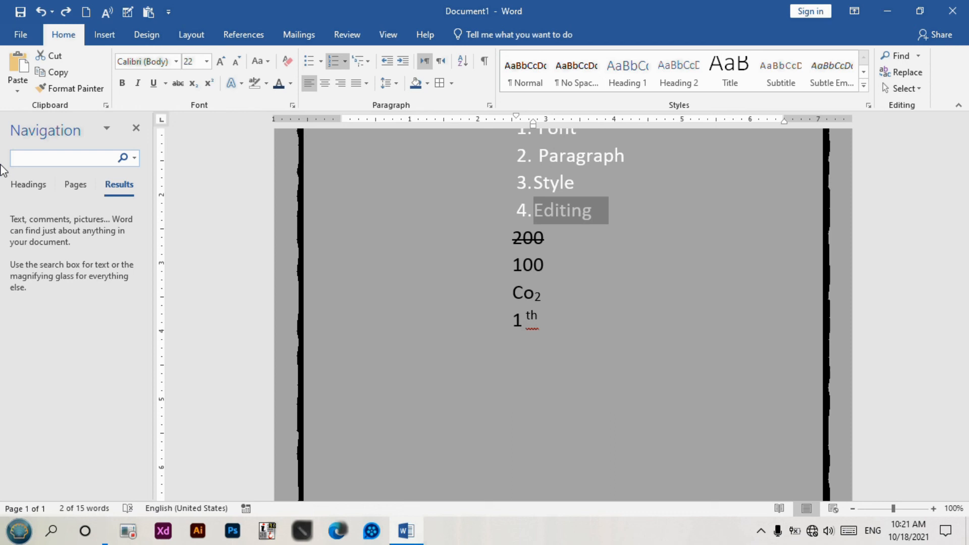
text(font)
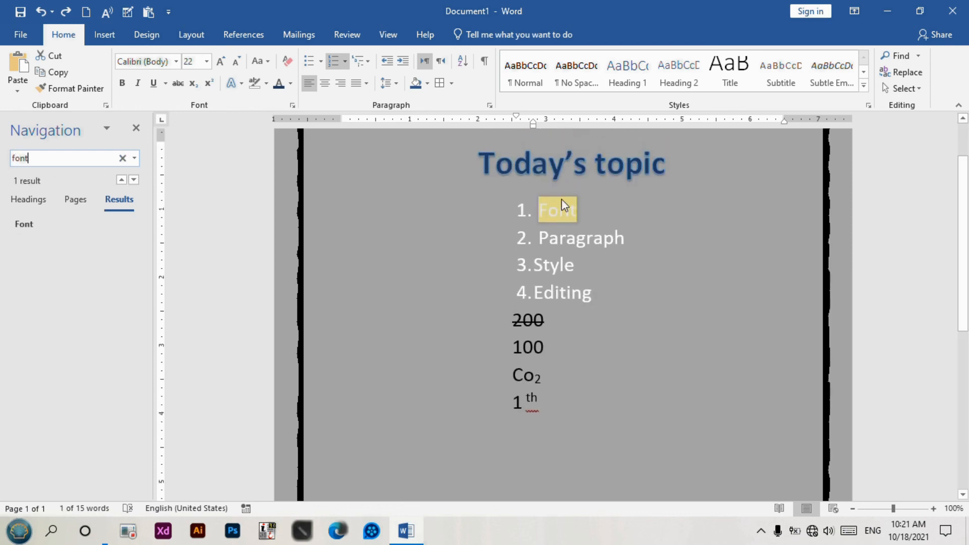
scroll(557, 214, up, 1)
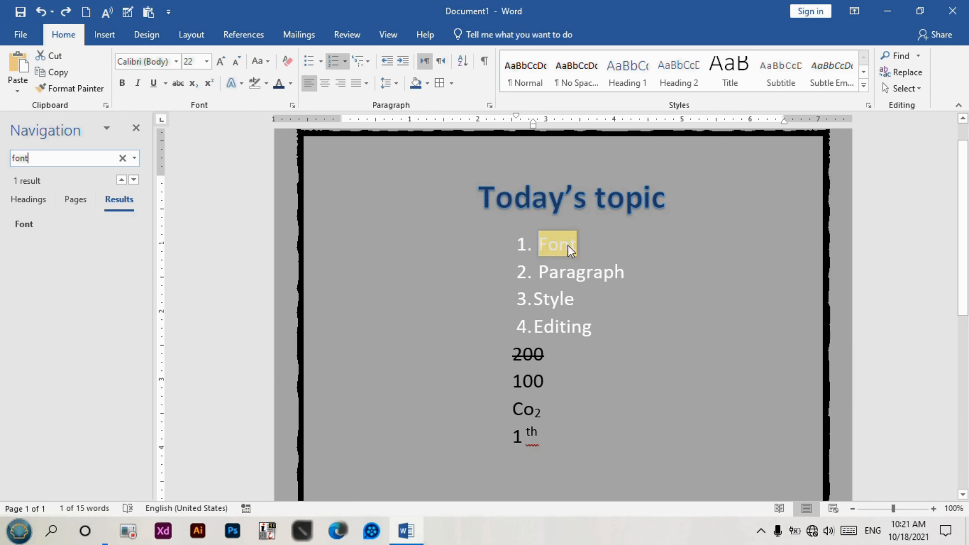
Step: Search the document for "style" instead and close the search
click(56, 158)
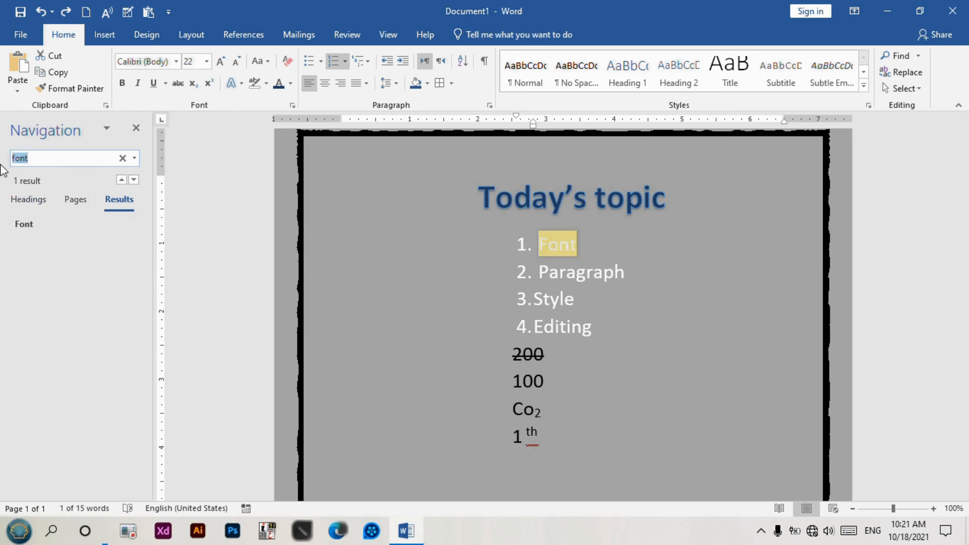
text(sty)
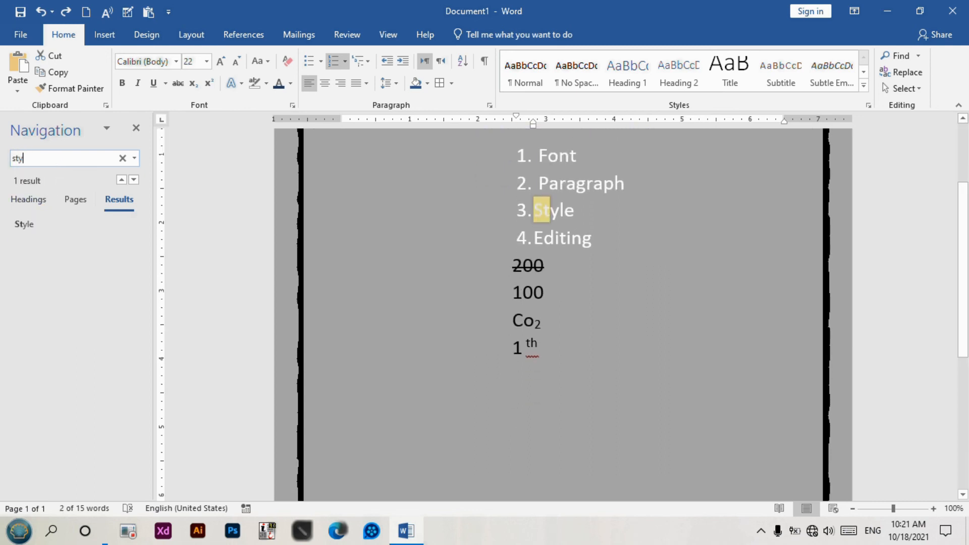
text(le)
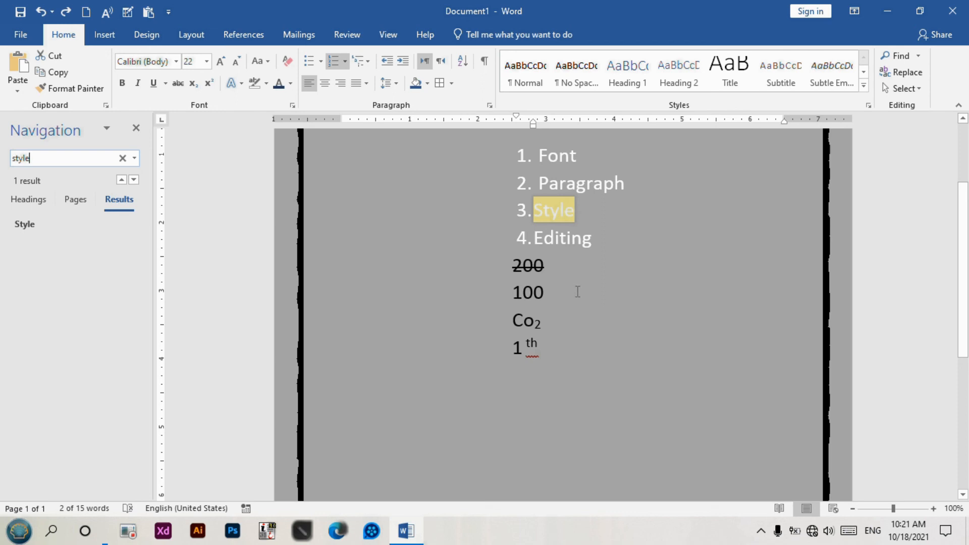
click(136, 133)
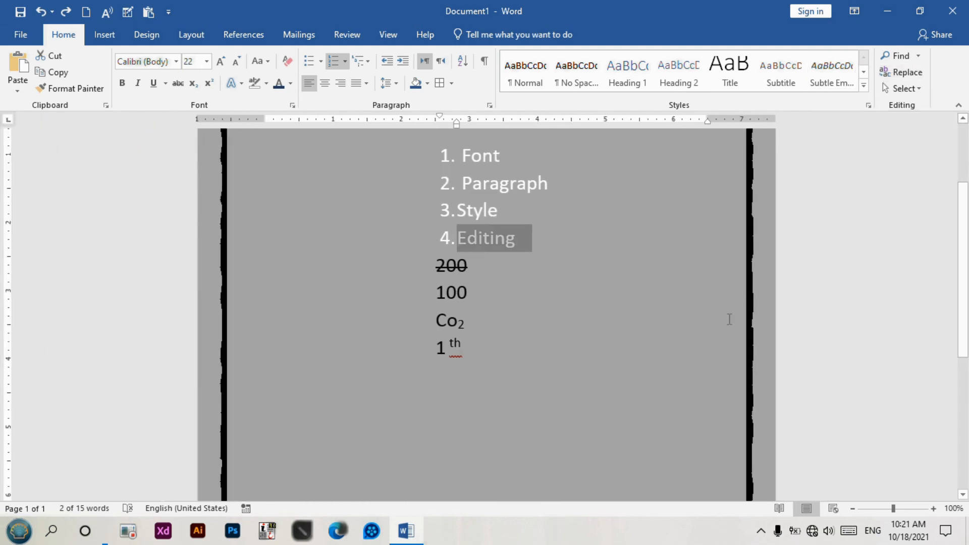
Step: Examine the Go To options of Find and Replace, from Page down to Table
click(919, 56)
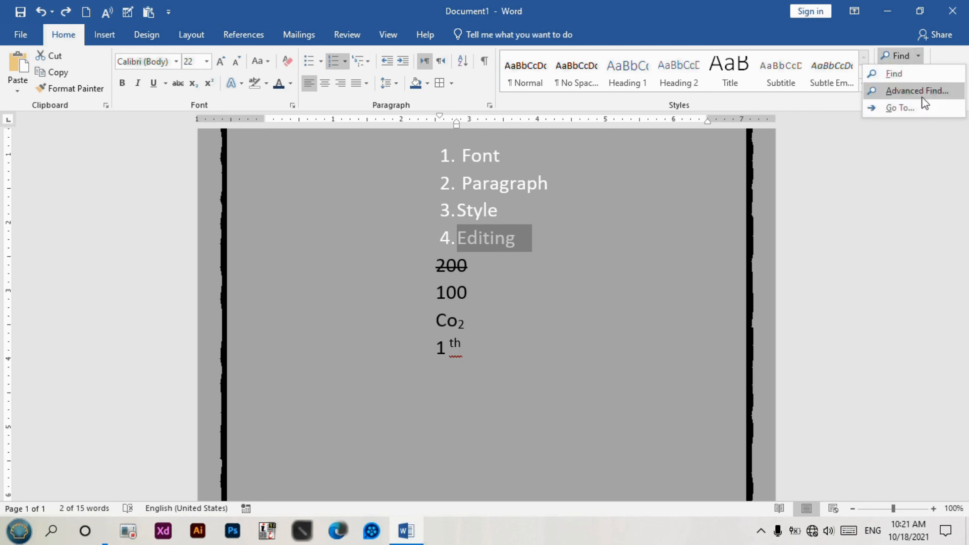
click(909, 108)
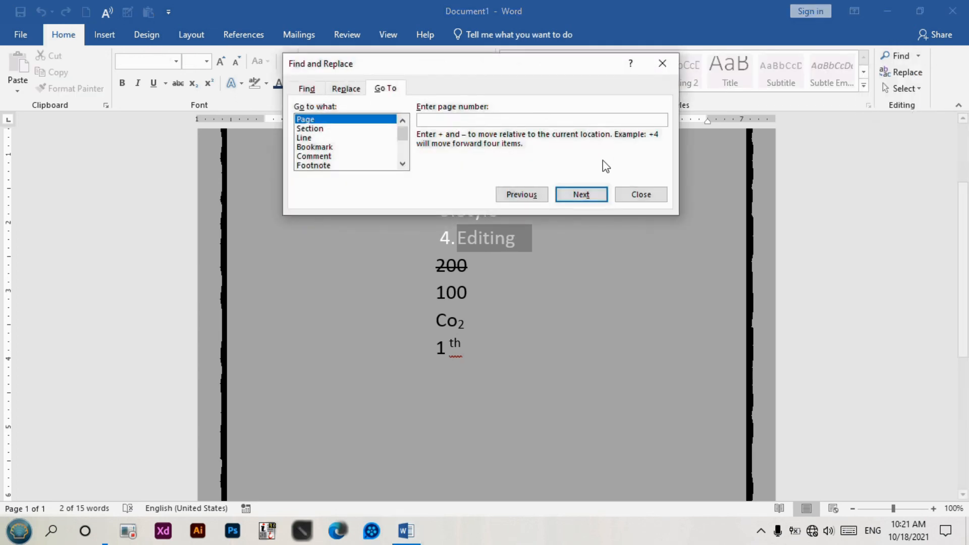
scroll(324, 160, down, 1)
scroll(324, 160, up, 1)
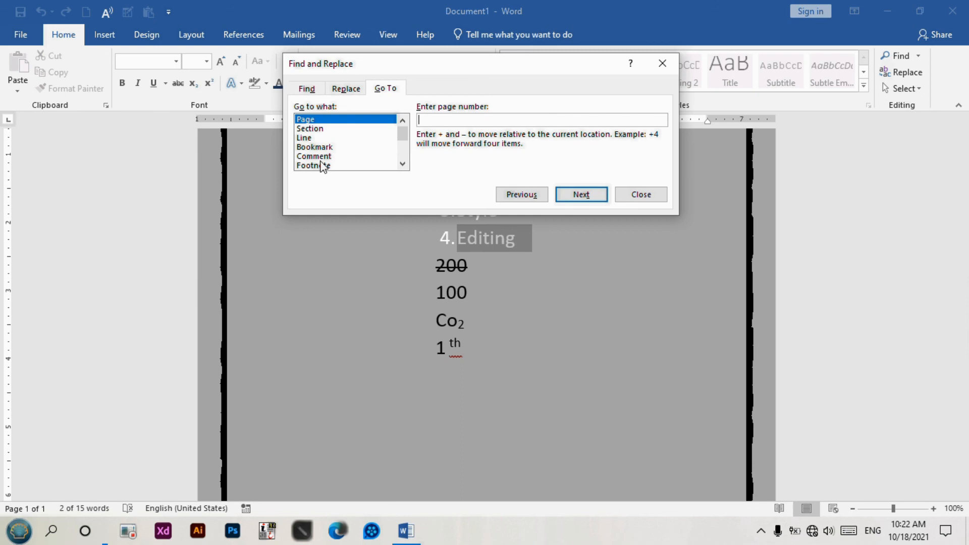
scroll(323, 166, down, 1)
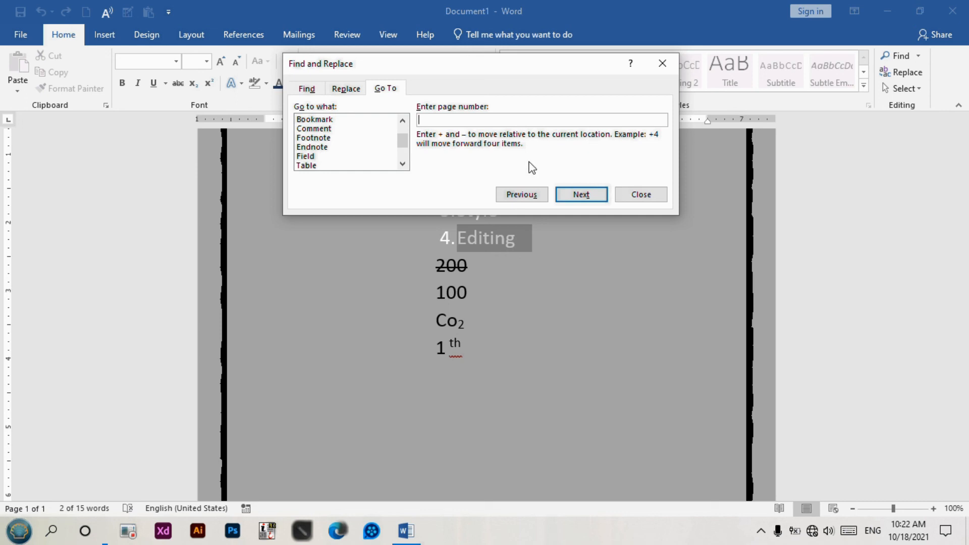
click(595, 286)
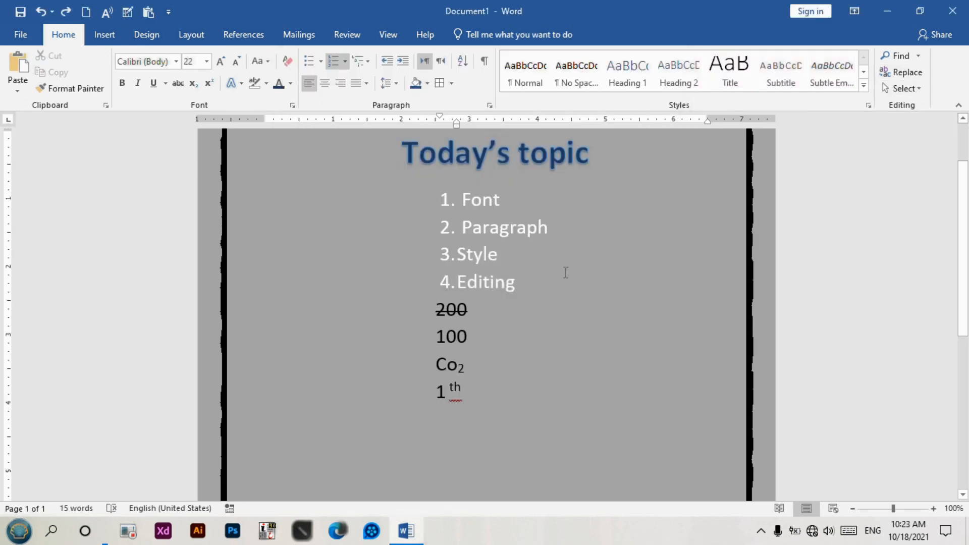
Step: Copy the list word "Style" and replace all its occurrences with "font", including the rest of the document
drag(504, 254, 456, 254)
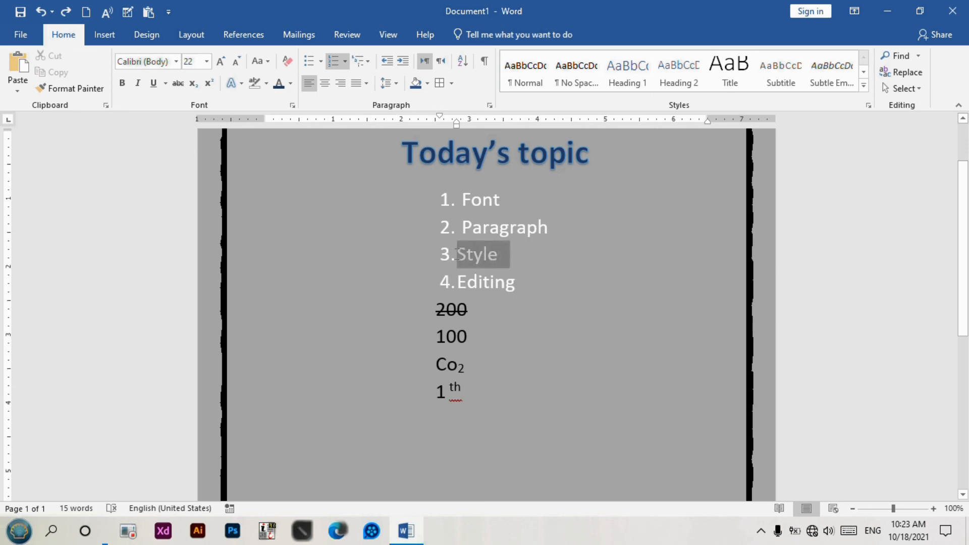
right_click(472, 258)
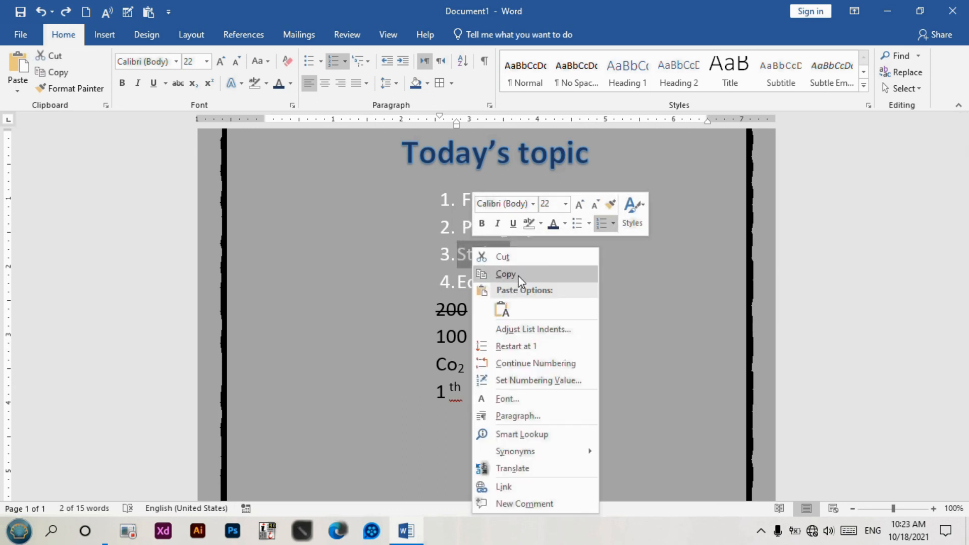
click(518, 276)
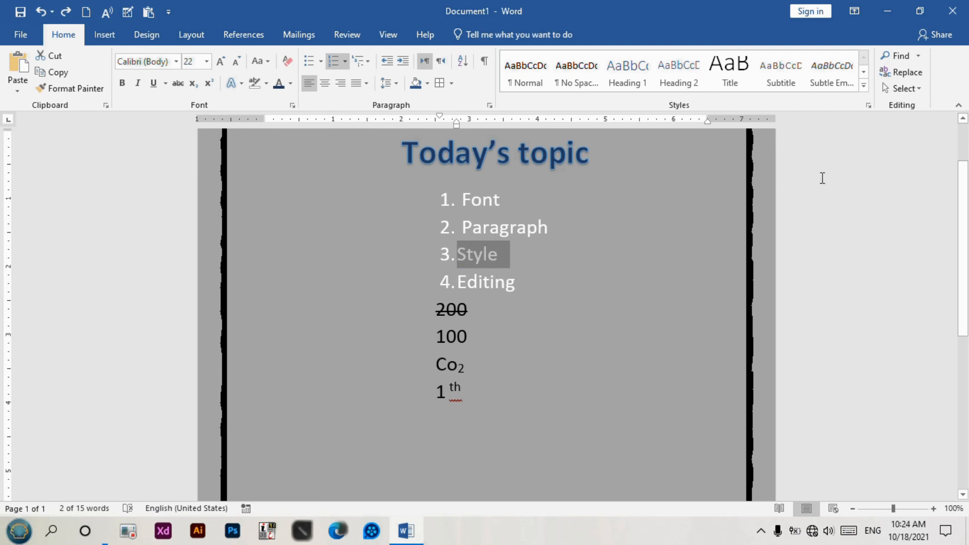
click(903, 72)
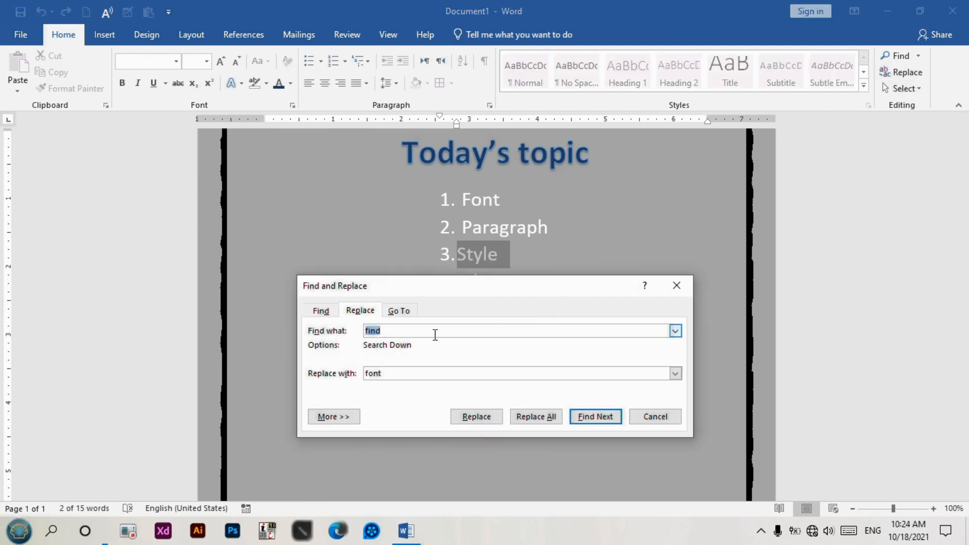
key(ctrl+v)
drag(398, 331, 365, 331)
key(BackSpace)
drag(384, 374, 330, 373)
click(529, 420)
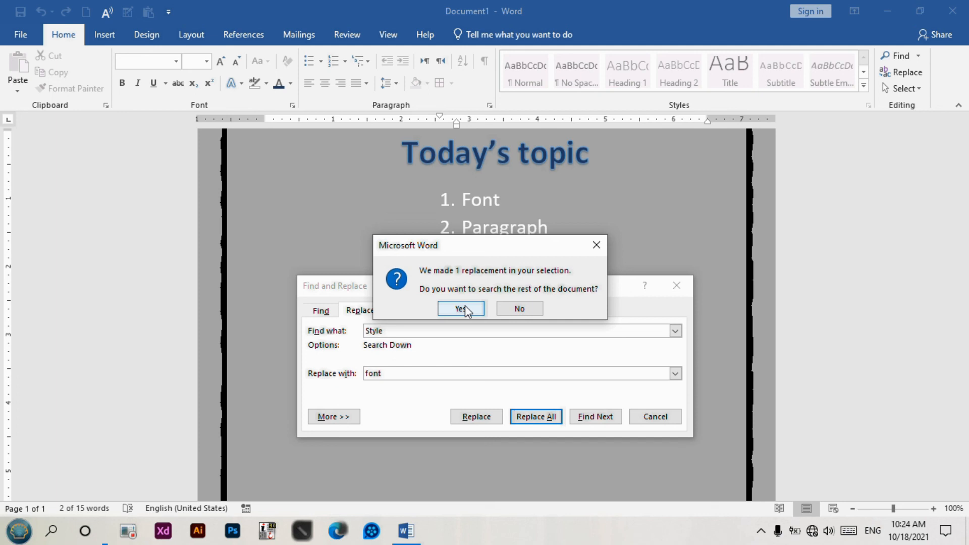
click(465, 309)
click(465, 308)
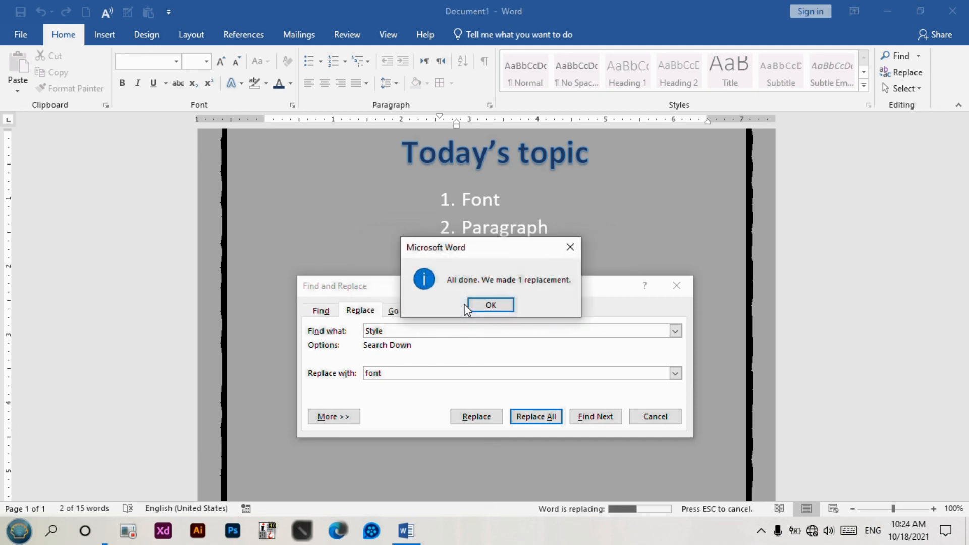
Step: Acknowledge the completed replacement and close Find and Replace
click(503, 306)
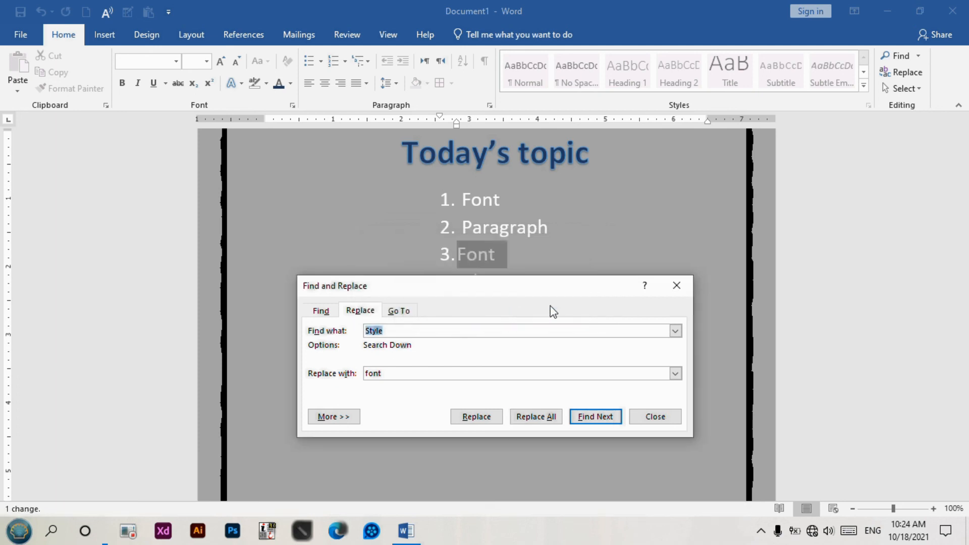
click(691, 290)
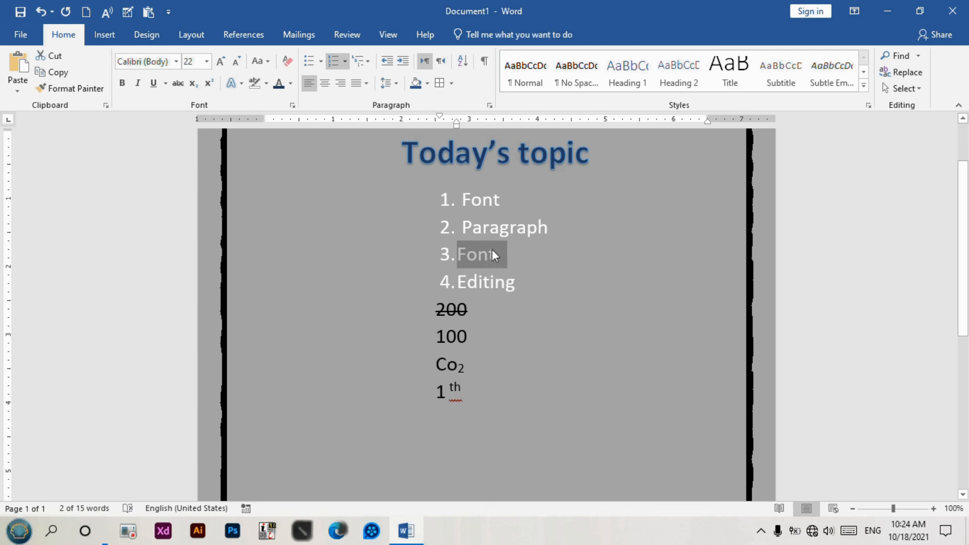
Step: Select the whole document's text at once, then clear the selection
click(920, 89)
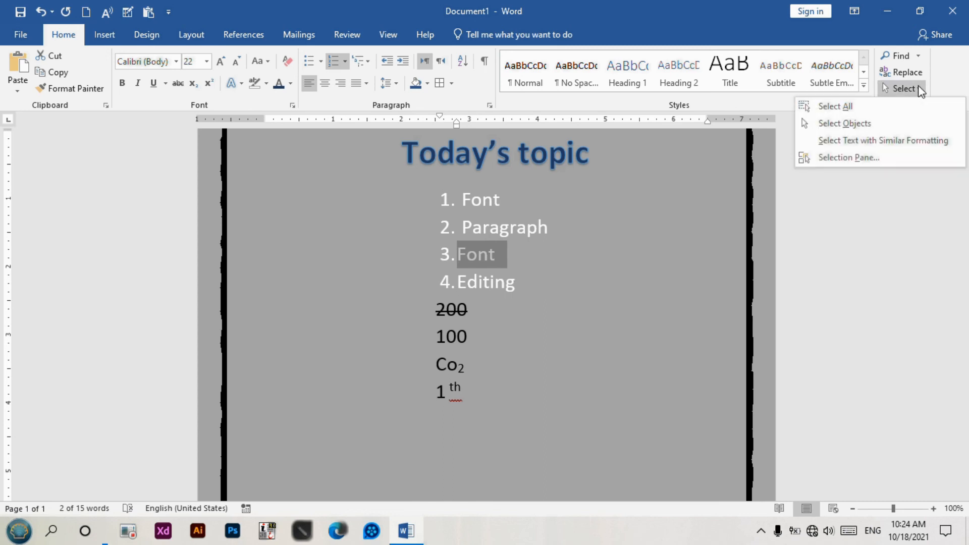
click(677, 228)
scroll(640, 261, up, 3)
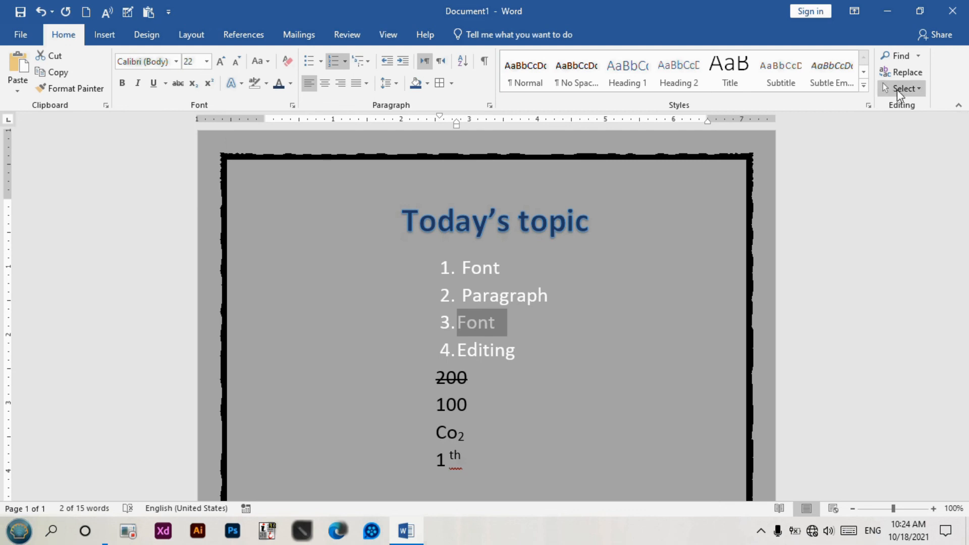
key(ctrl+a)
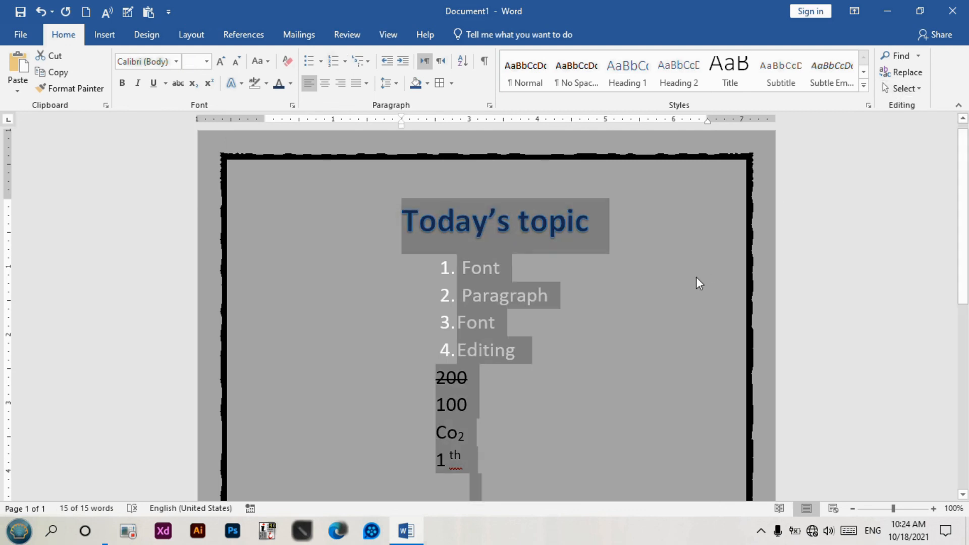
scroll(698, 277, down, 1)
click(697, 278)
Step: Select the text from the end of the title through the "1 th" line, then put the cursor before the title
drag(697, 195, 400, 439)
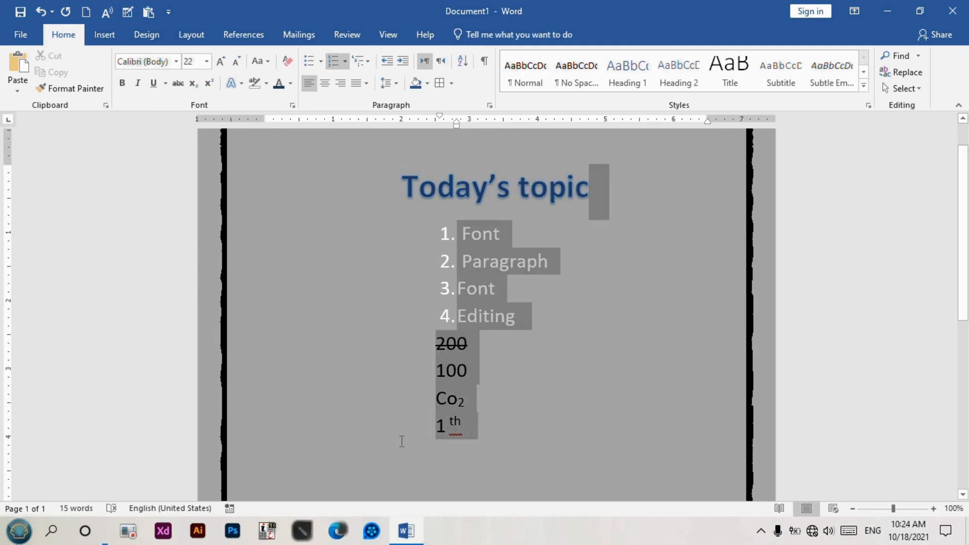
click(388, 180)
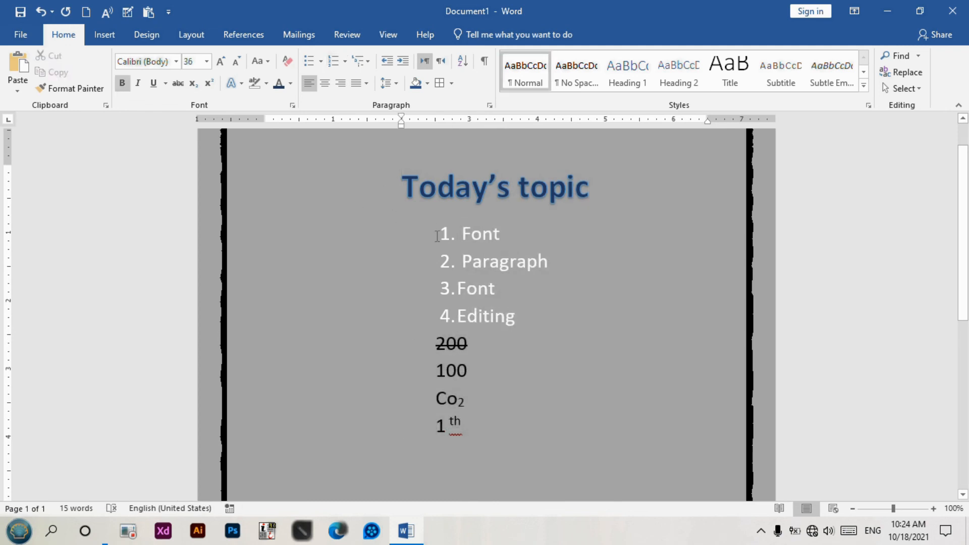
Step: Extend a selection character by character from the title's start to the first letter of the third list item, then clear it
key(shift+Right)
key(shift+Right)
key(shift+Right)
key(shift+Right)
key(shift+Right)
key(shift+Right)
key(shift+Right)
key(shift+Right)
key(shift+Right)
key(shift+Right)
key(shift+Right)
key(shift+Right)
key(shift+Right)
key(shift+Right)
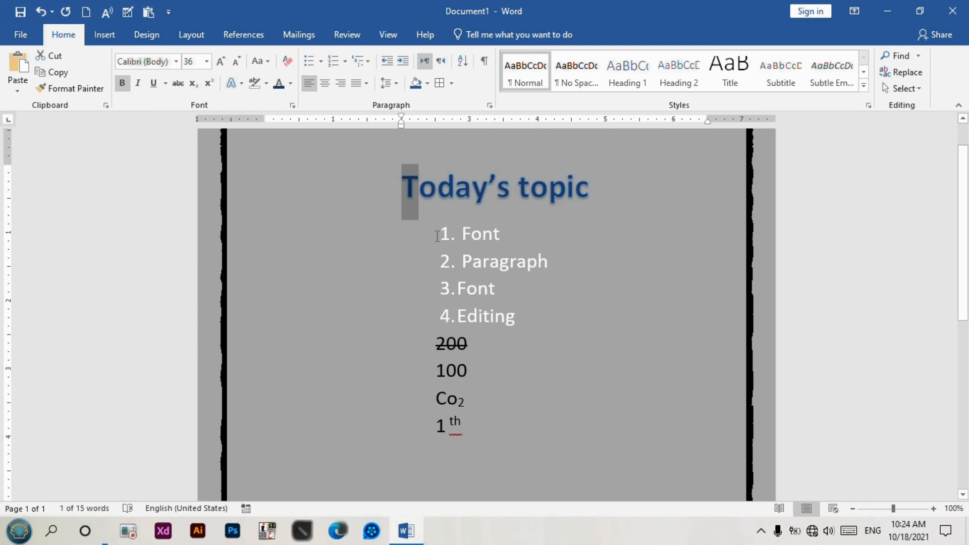
key(shift+Right)
key(shift+Right)
key(shift+Right)
key(shift+Right)
key(shift+Right)
key(shift+Right)
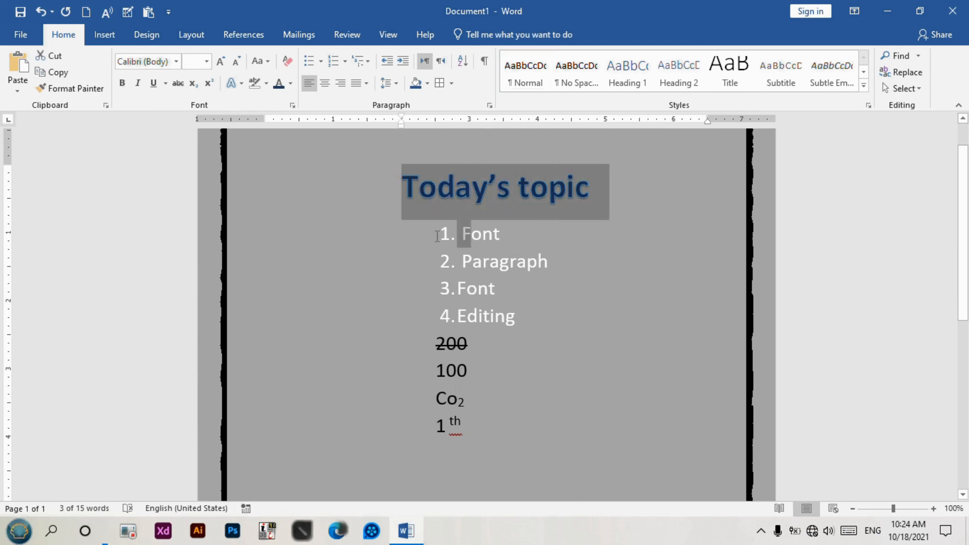
key(shift+Right)
key(shift+Right)
key(shift+Right)
key(shift+Right)
key(shift+Right)
key(shift+Right)
key(shift+Right)
key(shift+Right)
key(shift+Right)
key(shift+Right)
key(shift+Right)
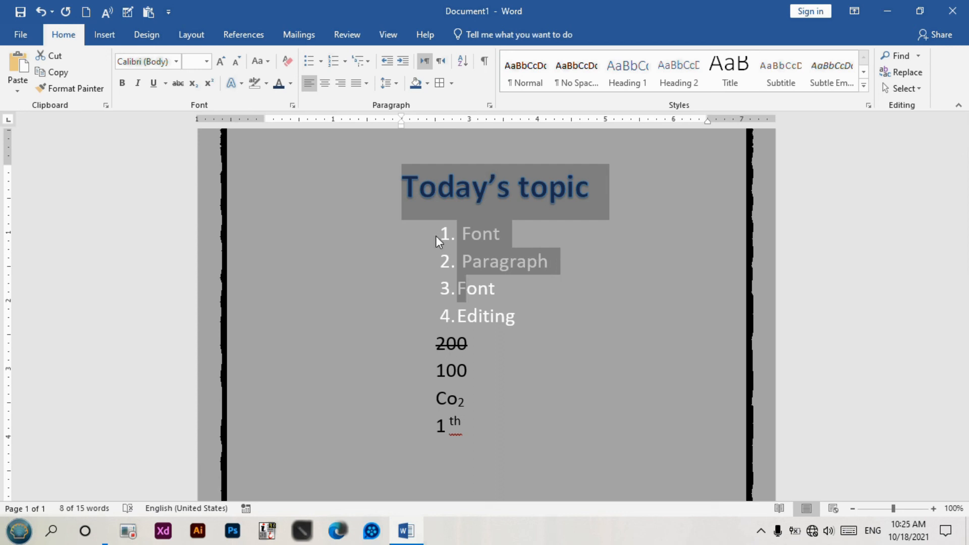
click(643, 262)
Step: Select the text from the title "Today's topic" through the list item "Editing", then clear the selection
scroll(559, 219, up, 1)
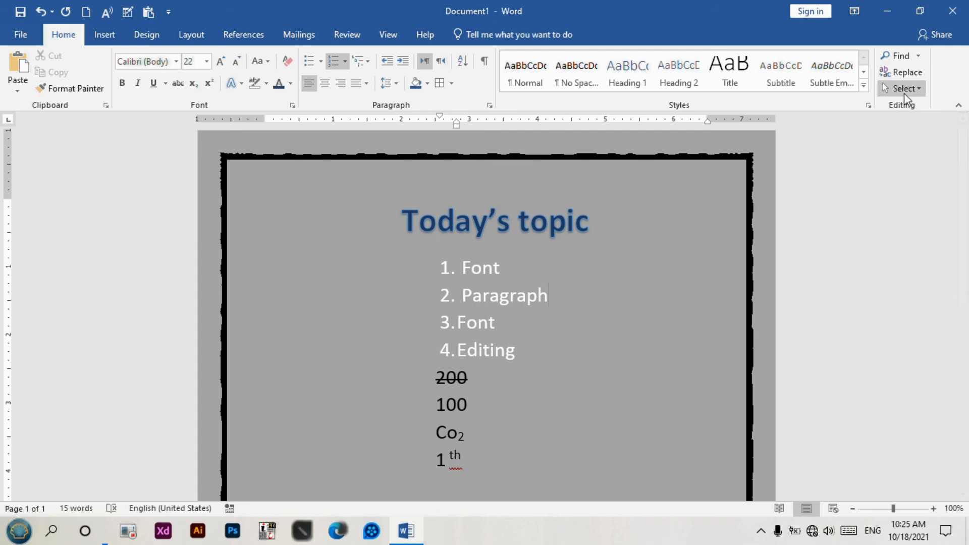
drag(396, 217, 570, 353)
click(649, 242)
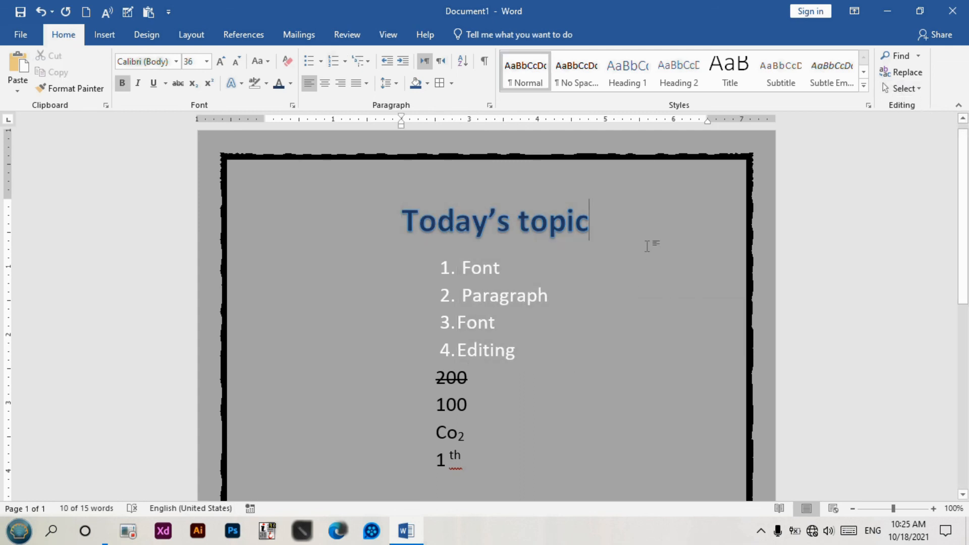
Step: Select all the document's text with the Select All command, then deselect it with the cursor before the title
click(914, 89)
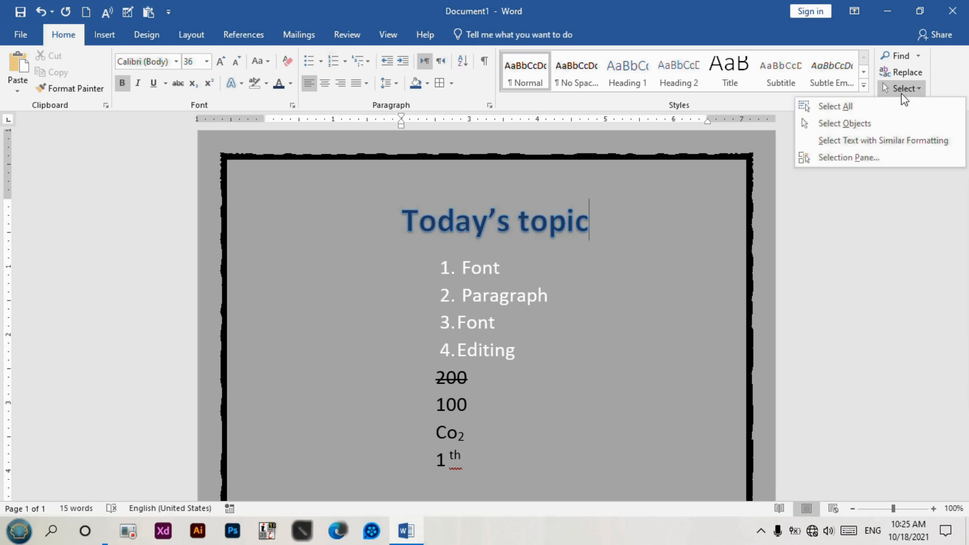
click(876, 107)
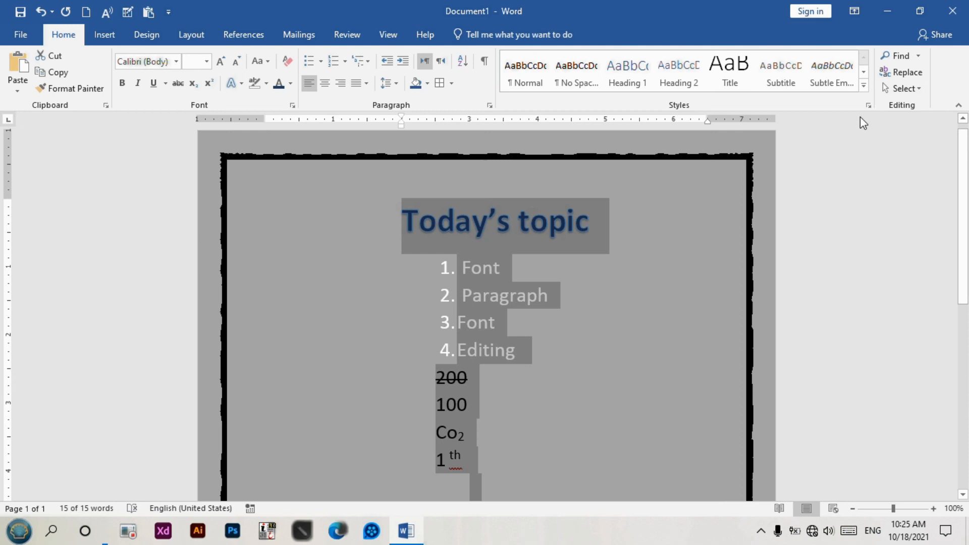
right_click(588, 208)
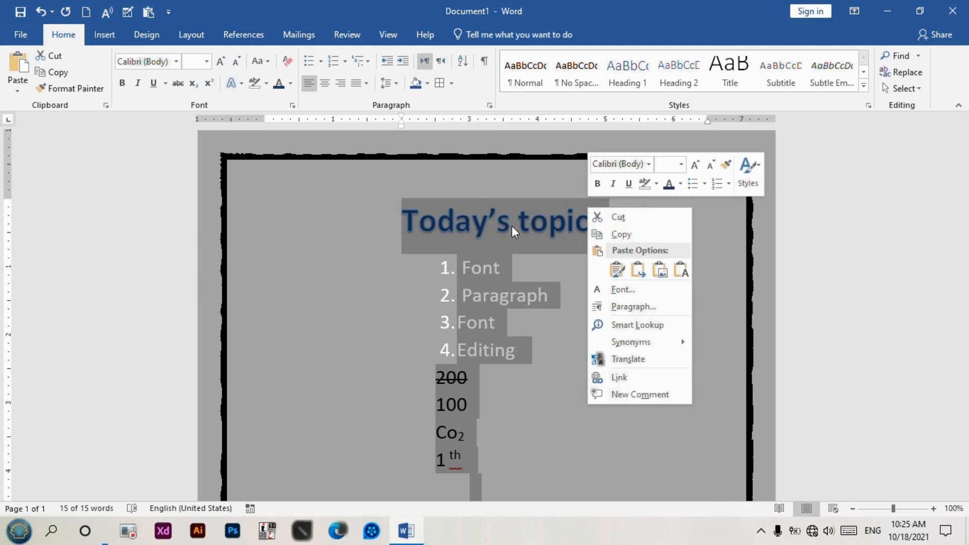
key(Escape)
click(351, 219)
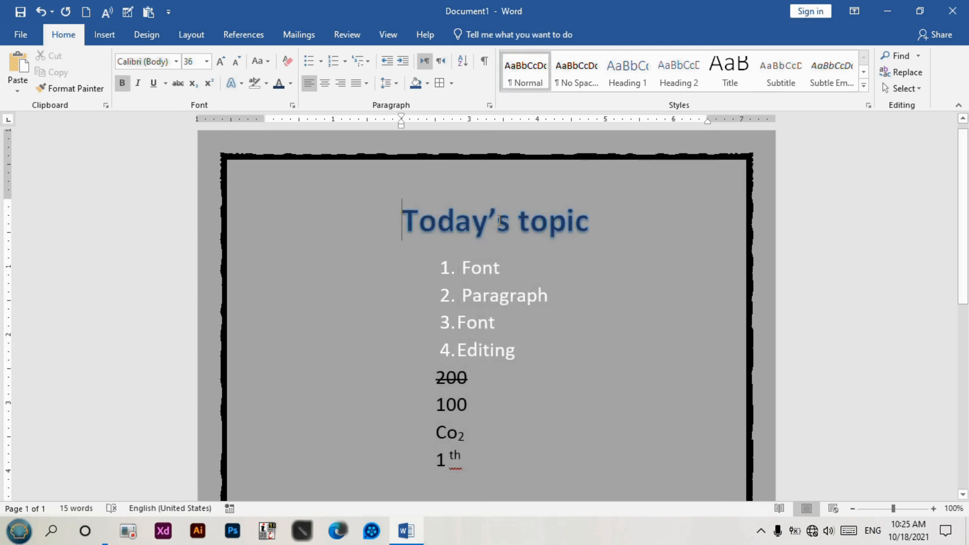
Step: Turn on Select Objects mode and display the selection commands again
click(918, 87)
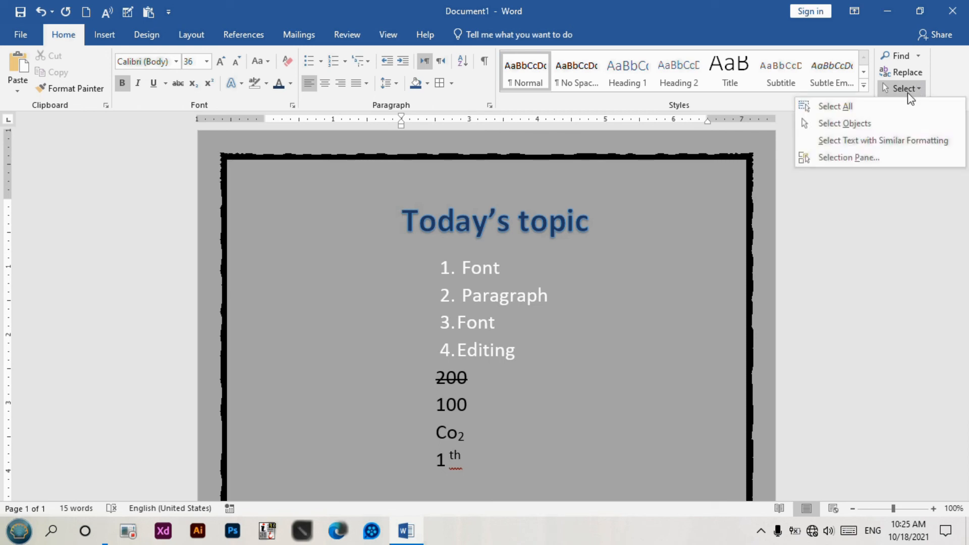
click(876, 132)
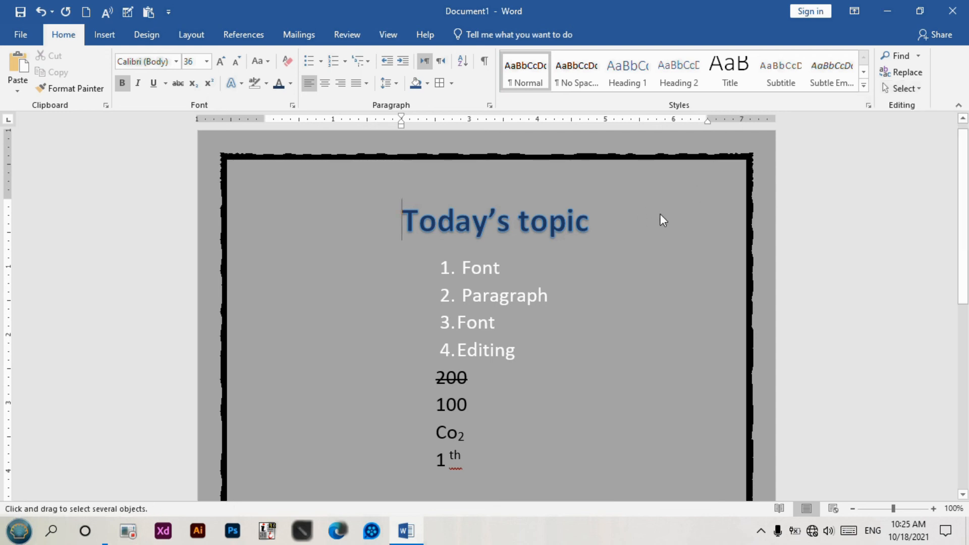
click(908, 91)
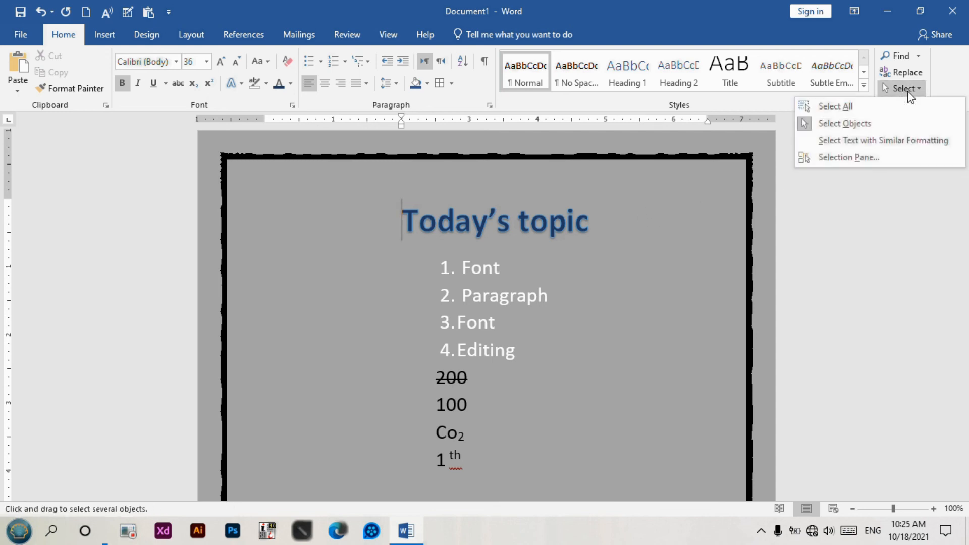